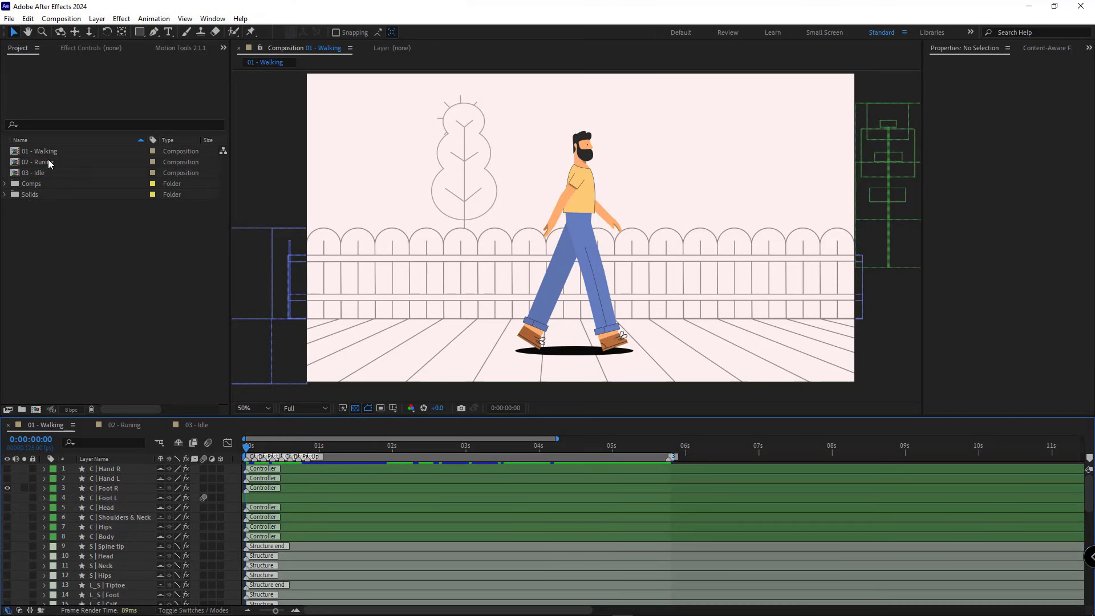
Duplicate the 01 - Walking comp and rename the copy Character.
left_click(50, 152)
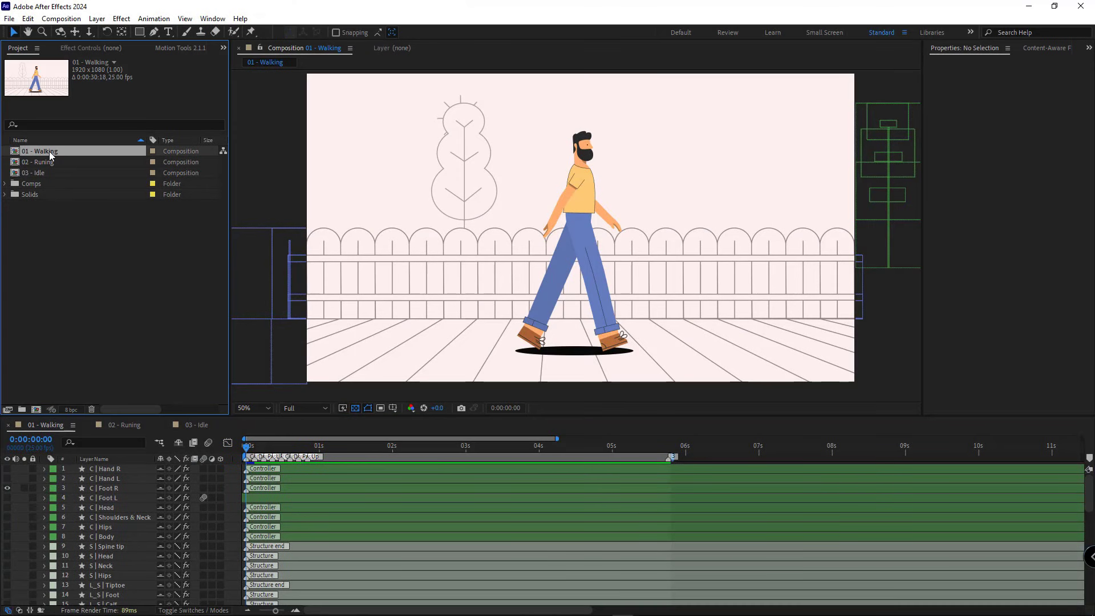
key("ctrl+d")
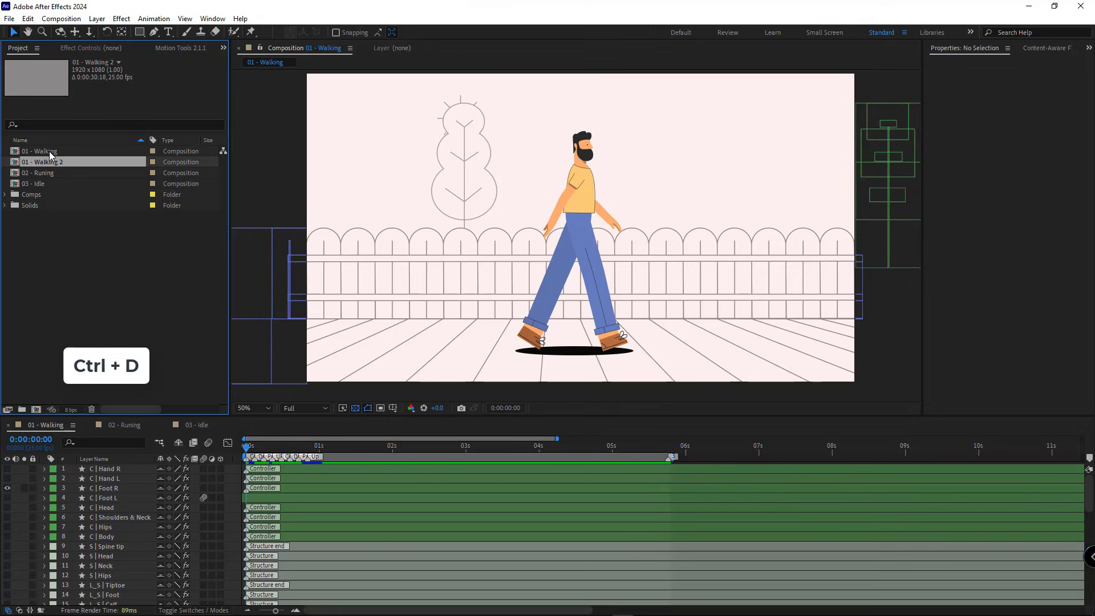
key("Return")
type("Character")
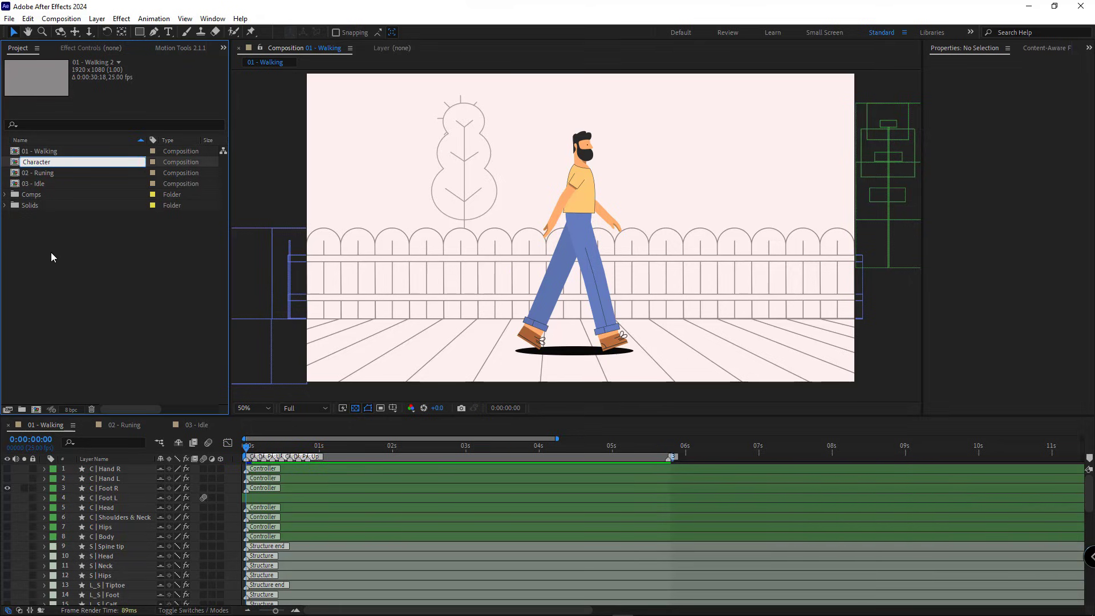
left_click(53, 260)
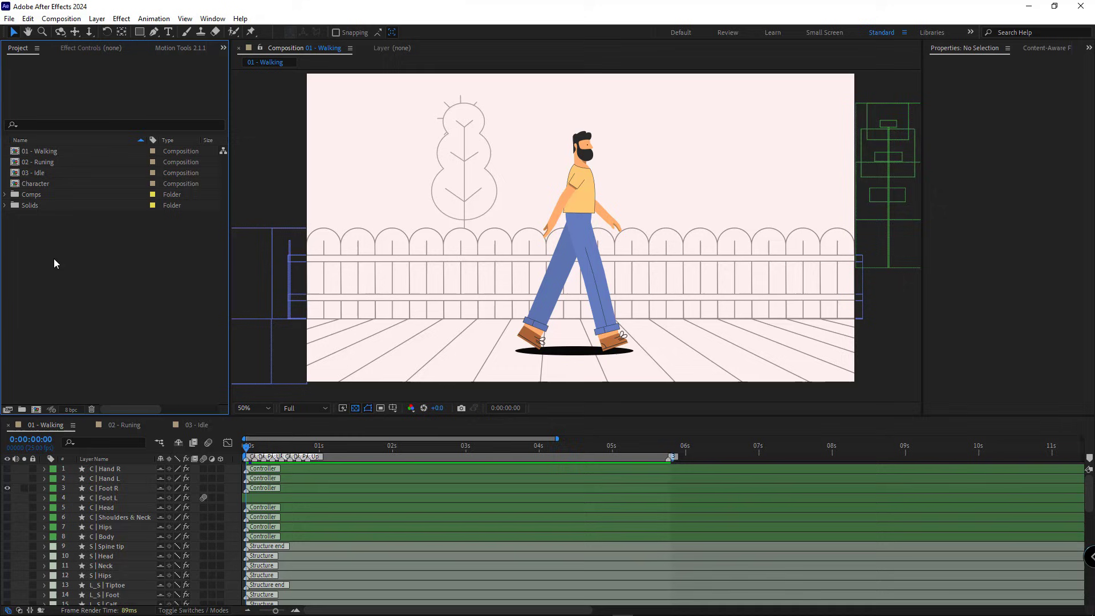
Open Character and delete the background layers from Horizontal down to [BG].
double_click(43, 181)
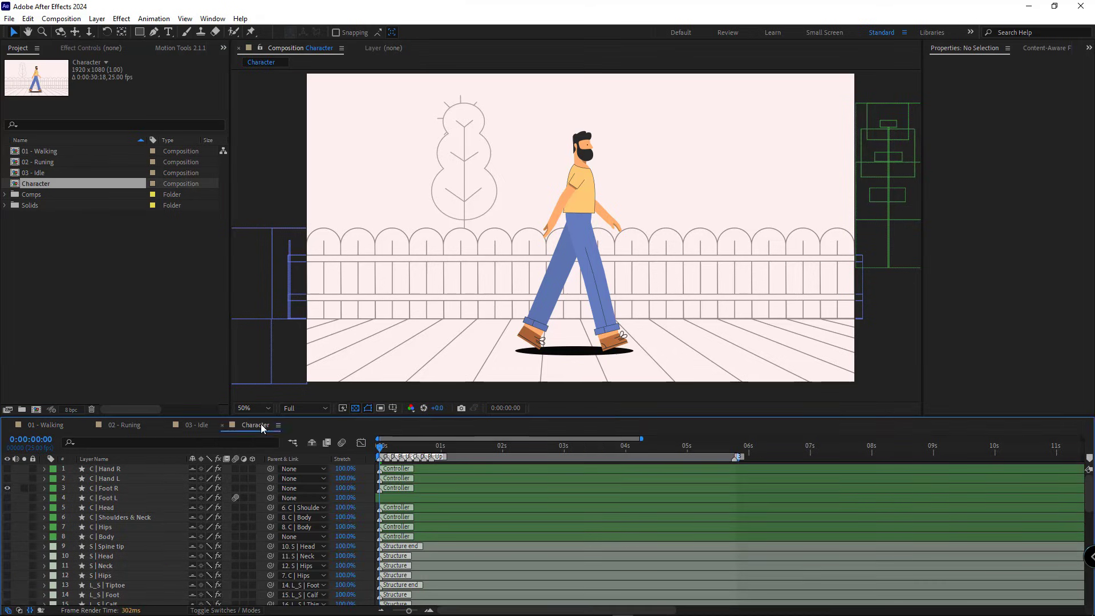
scroll(146, 511, "down", 10)
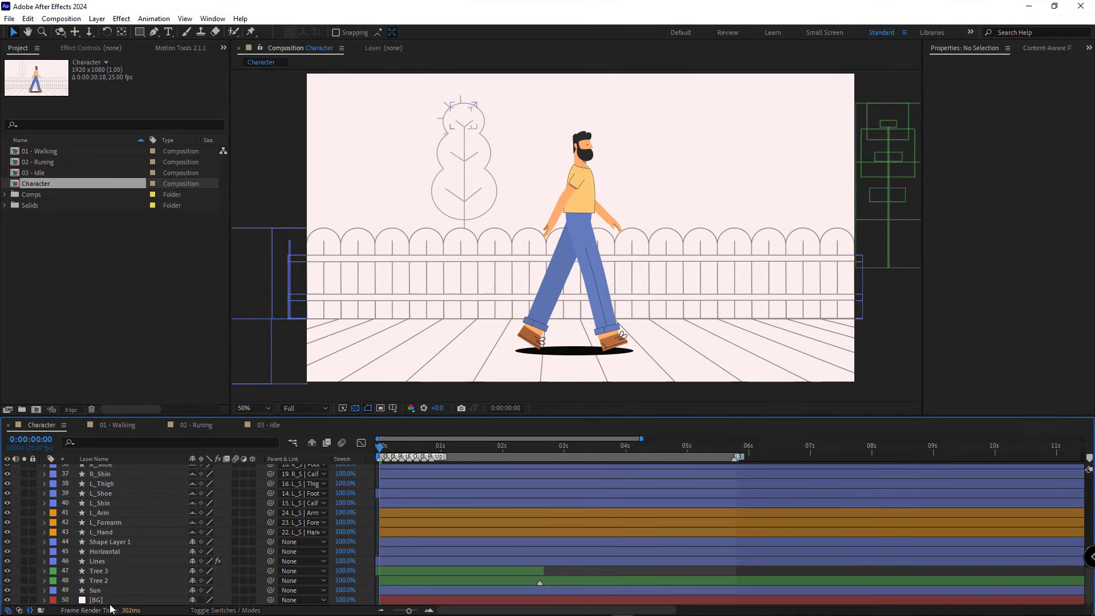
left_click(109, 600)
left_click(105, 551, "shift")
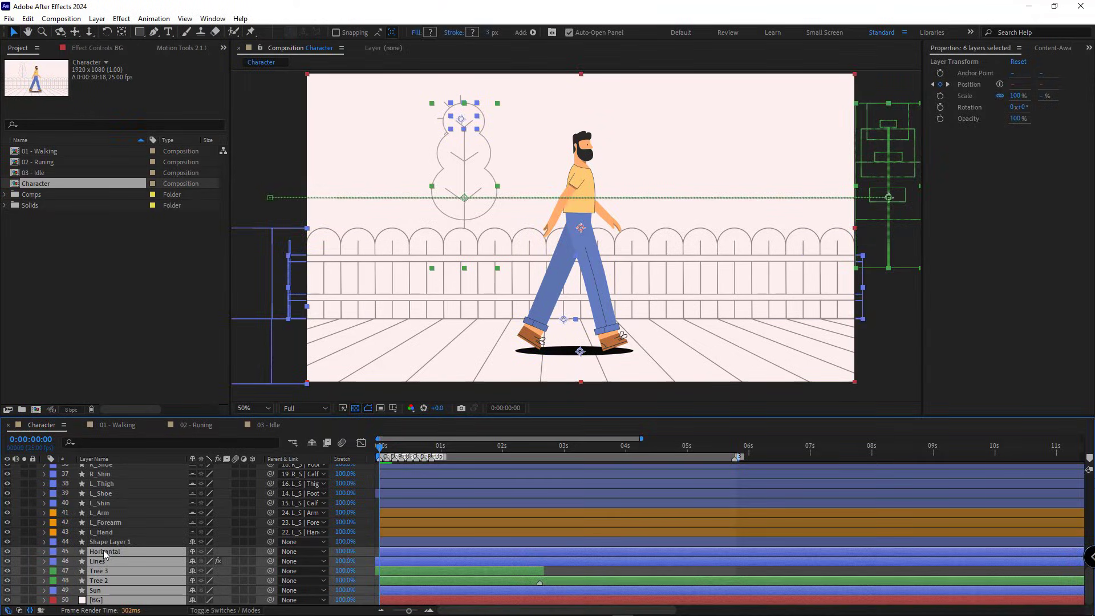
key("Delete")
Rename Shape Layer 1 to Shadow and reveal every layer's keyframed properties.
left_click(120, 601)
key("Return")
type("Shado")
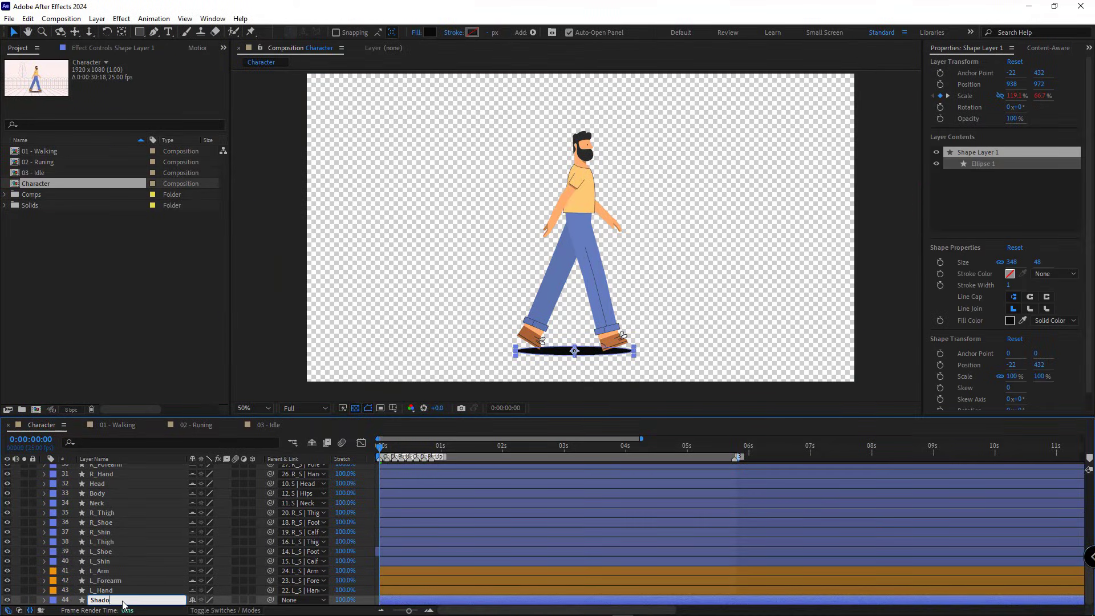
type("w")
key("Return")
key("F2")
scroll(107, 554, "up", 10)
key("u")
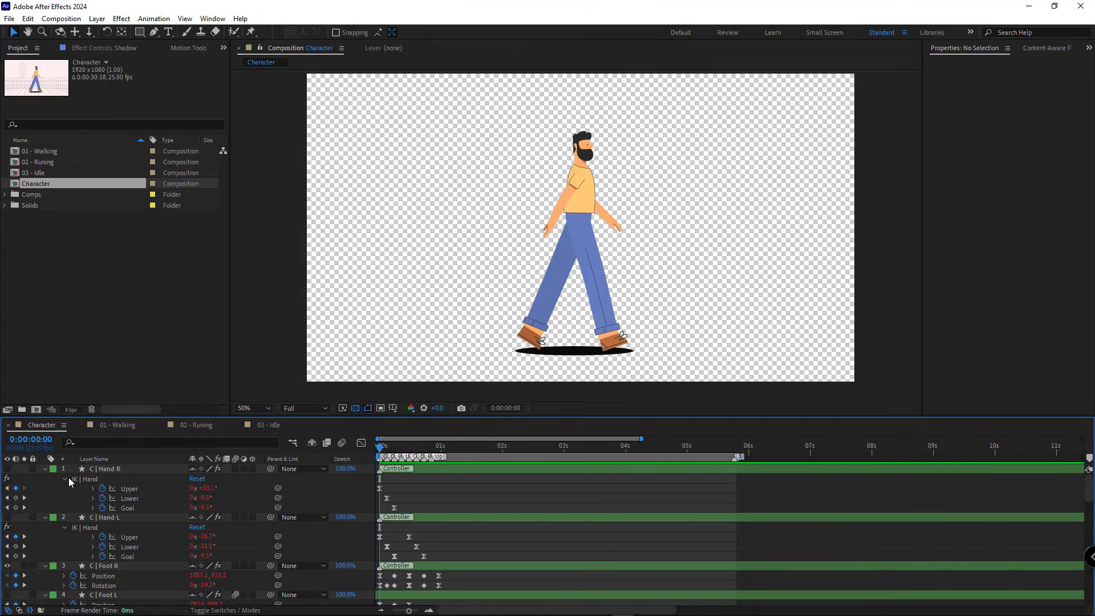
Select the keyframed hand IK, Foot R/L position and rotation, and Head Rotation properties.
left_click(134, 489)
left_click(130, 509, "shift")
left_click(132, 538, "shift")
left_click(130, 557, "shift")
scroll(166, 531, "down", 3)
left_click(108, 489, "shift")
left_click(108, 499, "shift")
left_click(109, 518, "shift")
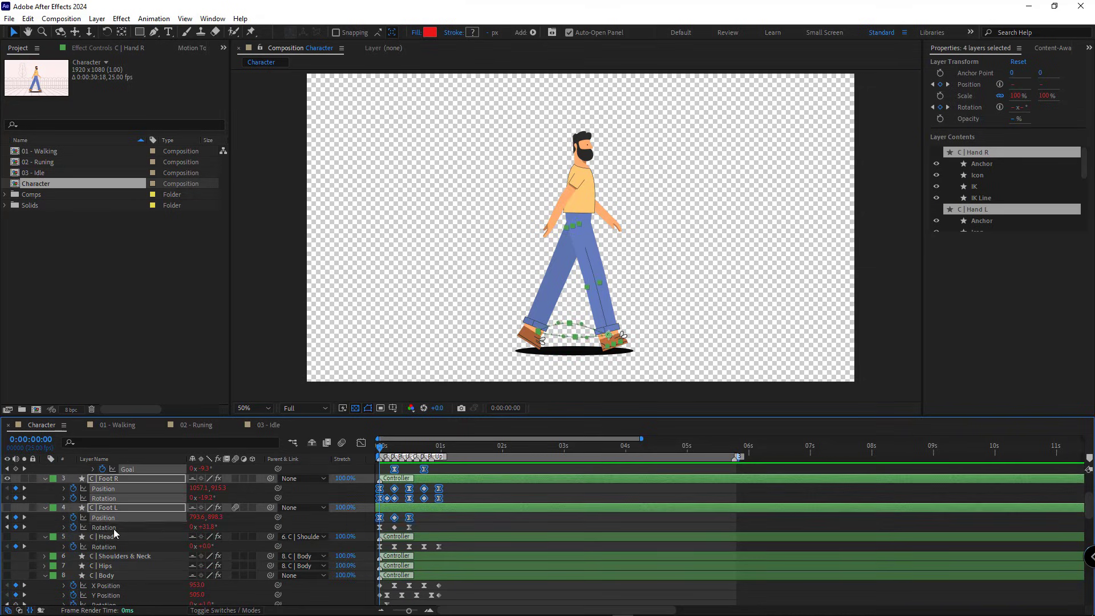
left_click(114, 529, "shift")
left_click(114, 548, "shift")
scroll(117, 542, "down", 2)
Add the Body, shoe lace rotations and Shadow properties to the selection, then bring up Duik Angela.
left_click(119, 528, "shift")
left_click(119, 537, "shift")
scroll(163, 515, "down", 13)
scroll(128, 531, "up", 1)
left_click(126, 489, "shift")
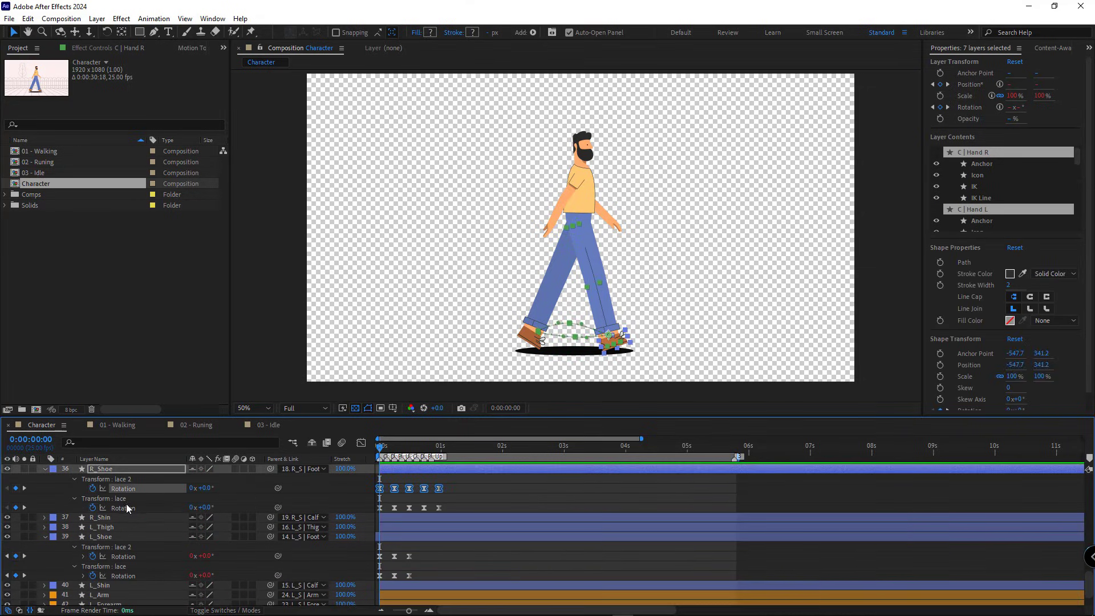
left_click(126, 509, "shift")
left_click(125, 557, "shift")
left_click(126, 576, "shift")
scroll(163, 529, "down", 2)
left_click(108, 601, "shift")
scroll(135, 523, "up", 18)
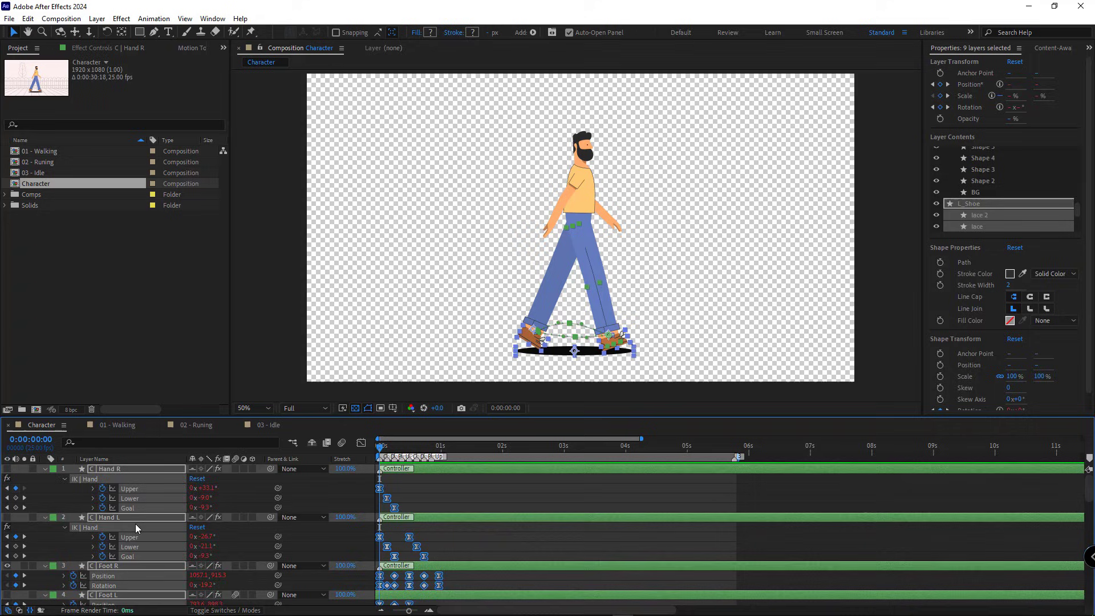
left_click(223, 47)
left_click(262, 116)
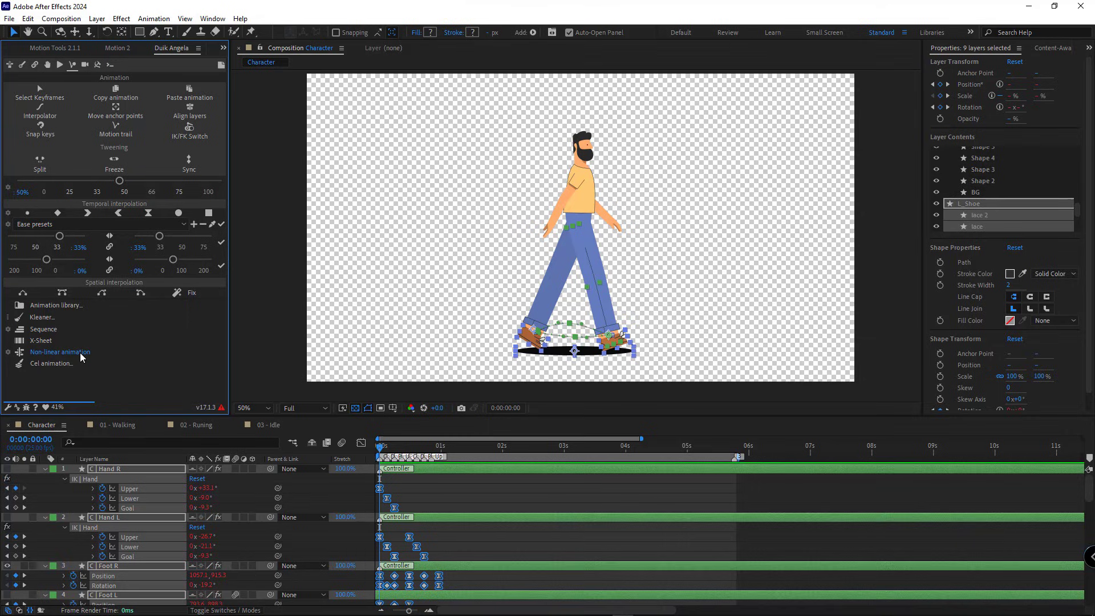
Run Duik's Non-linear animation on the character and expand the new NLA::Character folder.
left_click(81, 354)
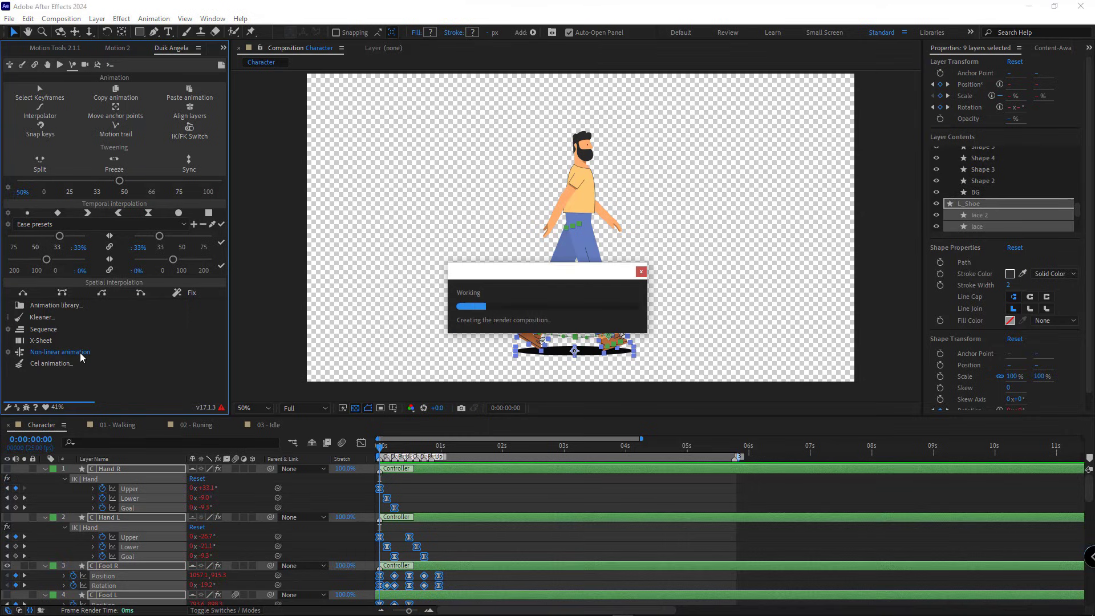
left_click(224, 48)
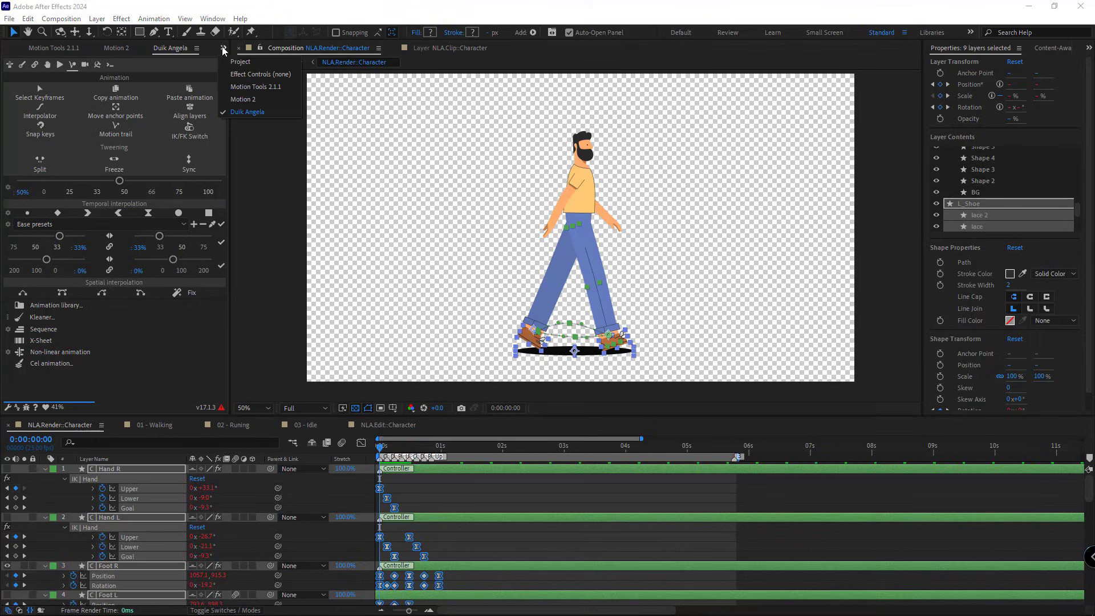
left_click(241, 61)
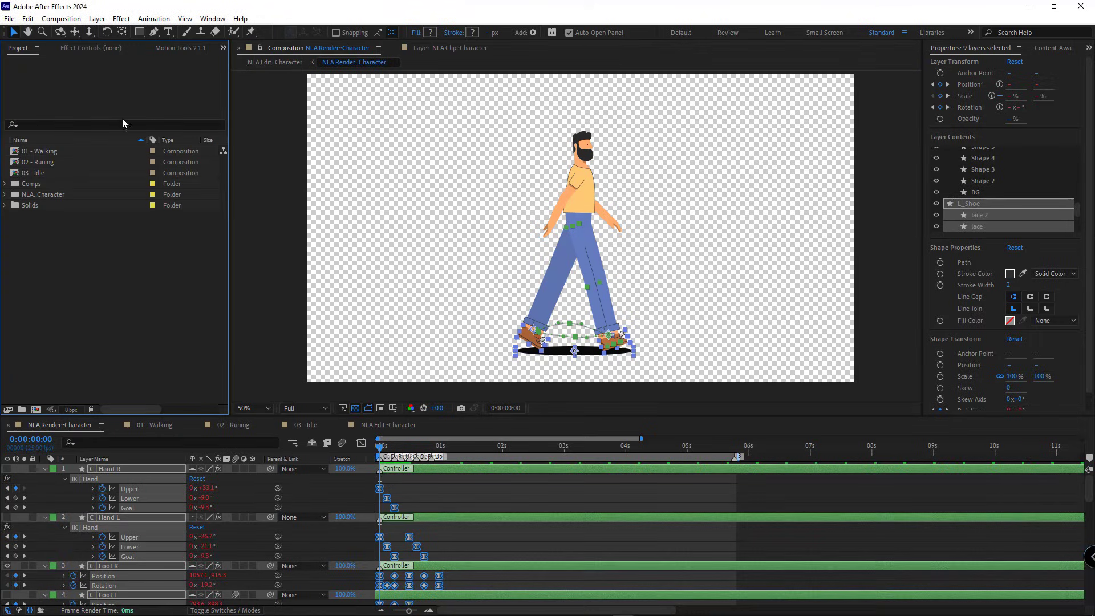
left_click(41, 196)
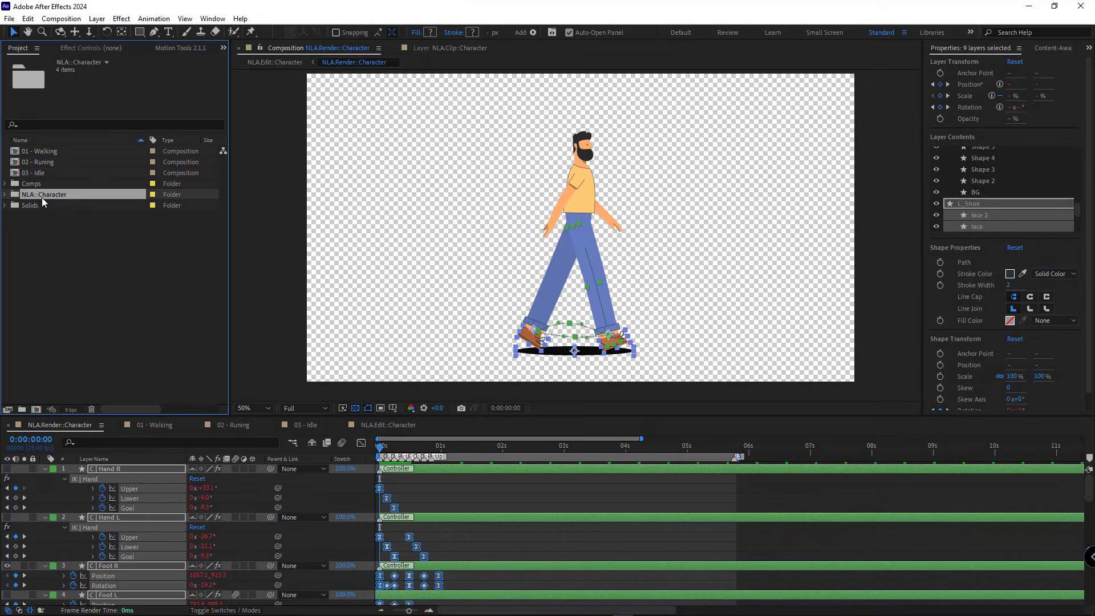
left_click(5, 194)
Inspect the NLA Edit, Original and Render comps, then select the Clip layer in NLA.Edit::Character.
left_click(72, 217)
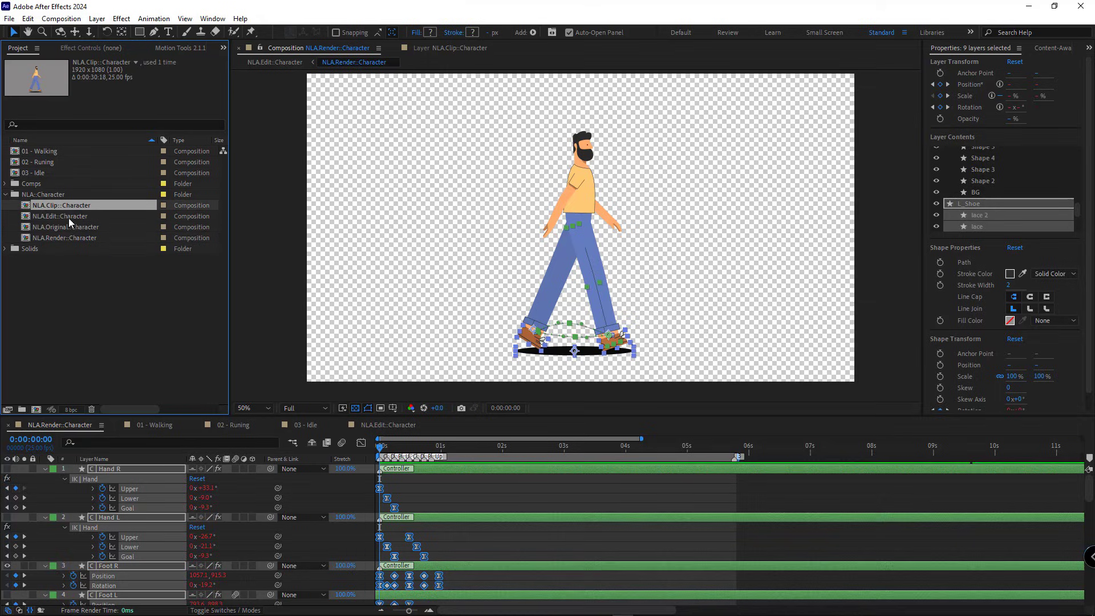
left_click(68, 227)
left_click(56, 239)
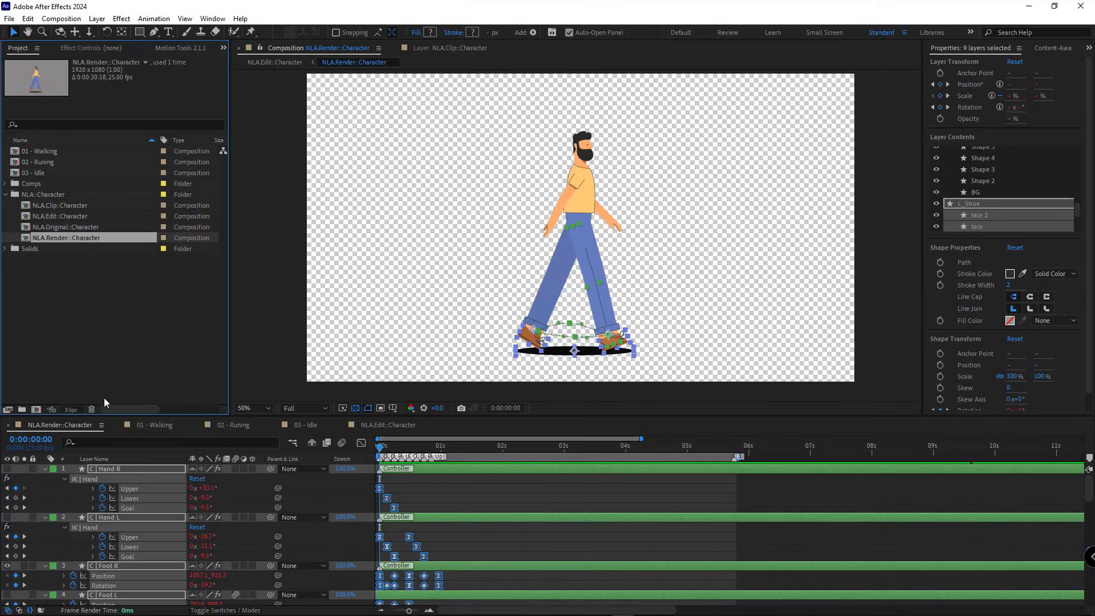
left_click(46, 470)
left_click(215, 450)
left_click_drag(389, 425, 147, 423)
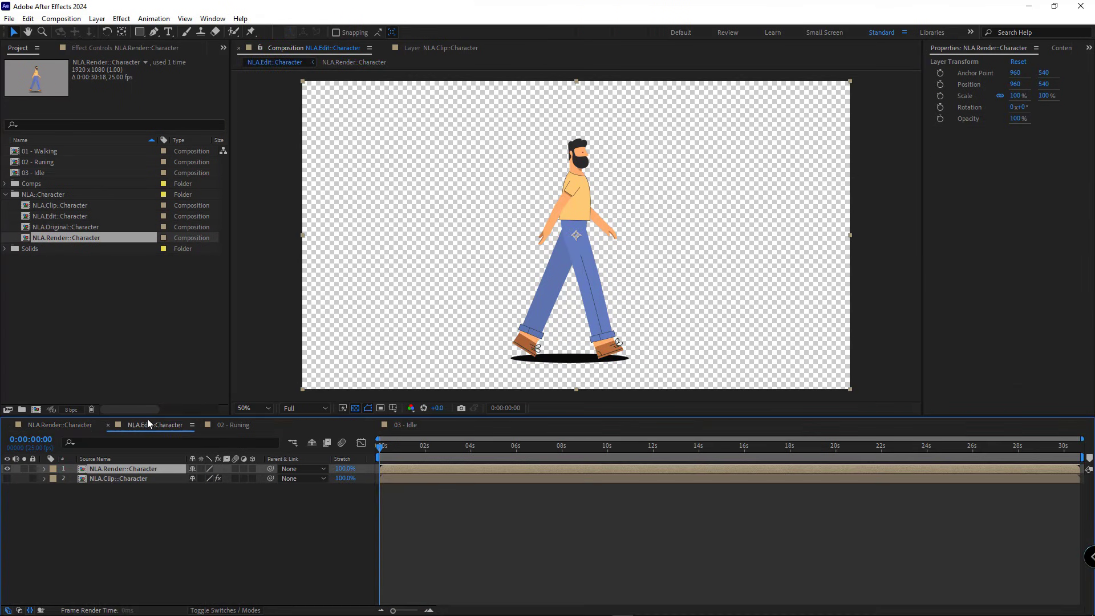
left_click(71, 426)
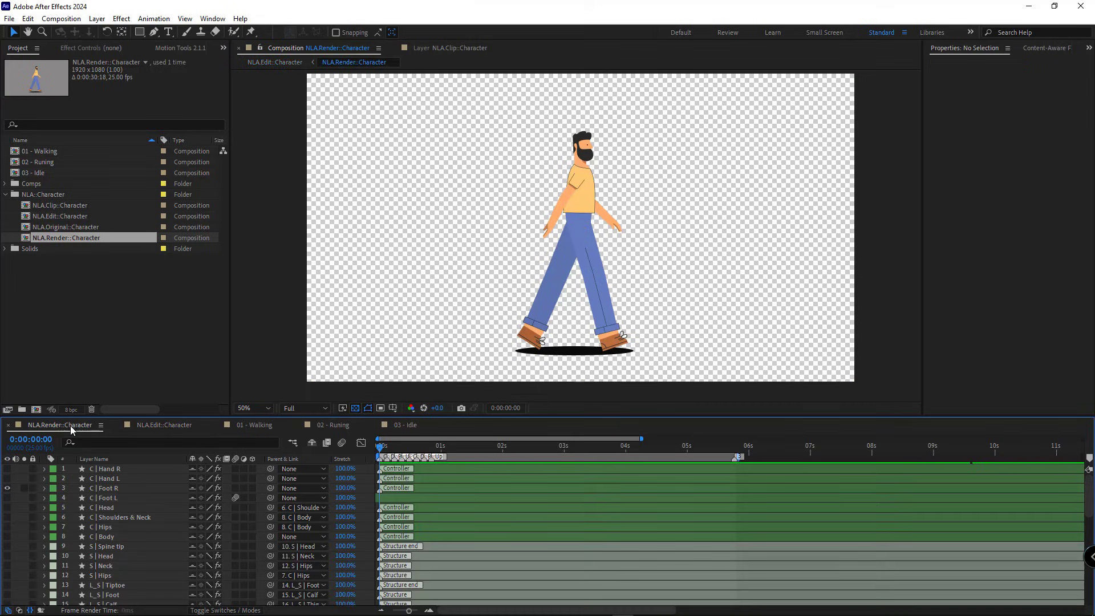
left_click(159, 426)
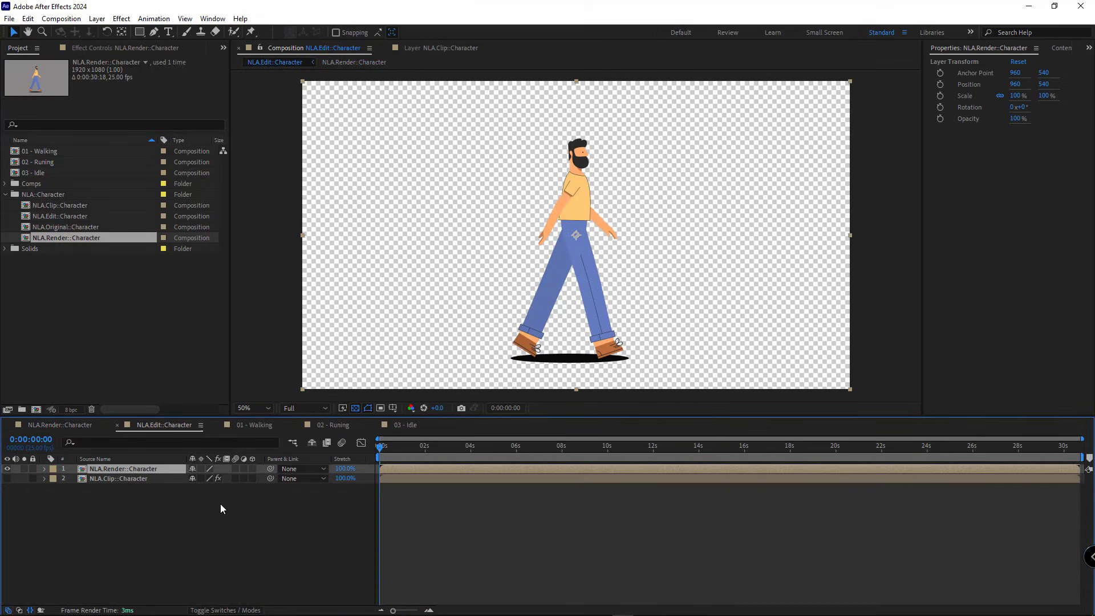
left_click(113, 479)
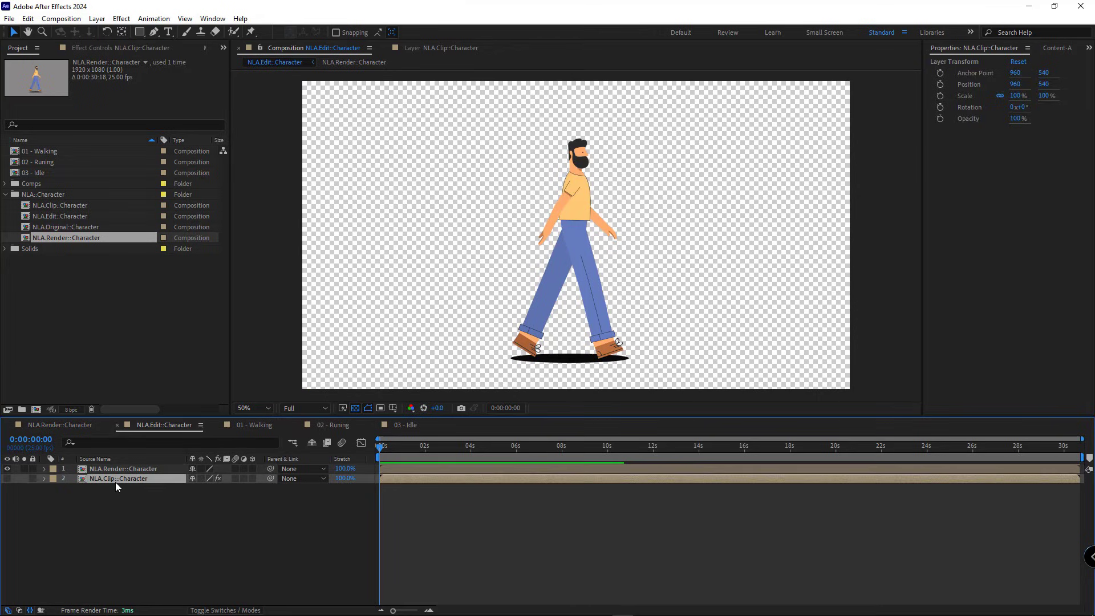
Open the NLA.Clip::Character precomp and rename it NLA.Clip::Walk.
double_click(115, 482)
left_click_drag(348, 425, 262, 426)
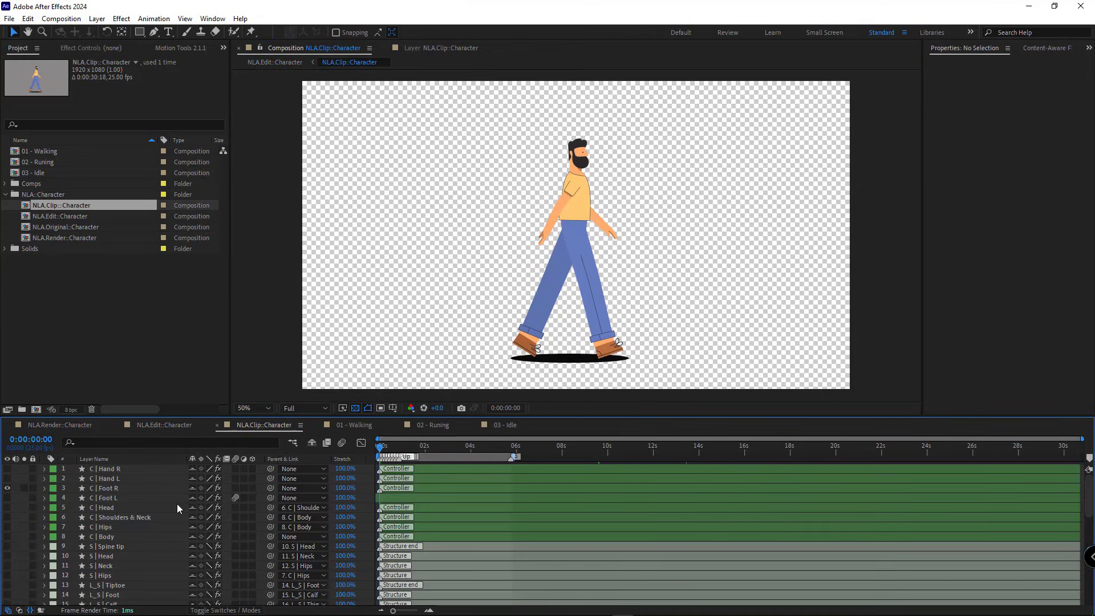
key("ctrl+k")
double_click(325, 148)
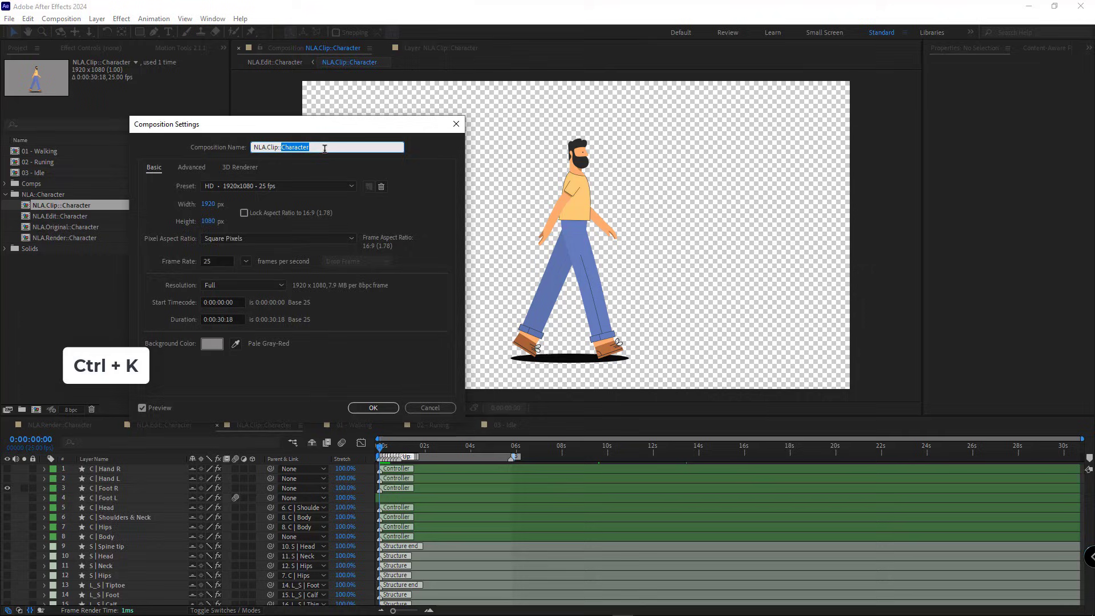
type("Walk")
left_click(373, 408)
Delete all comp markers, end the work area at 1:00 and trim the comp to it.
key("equal")
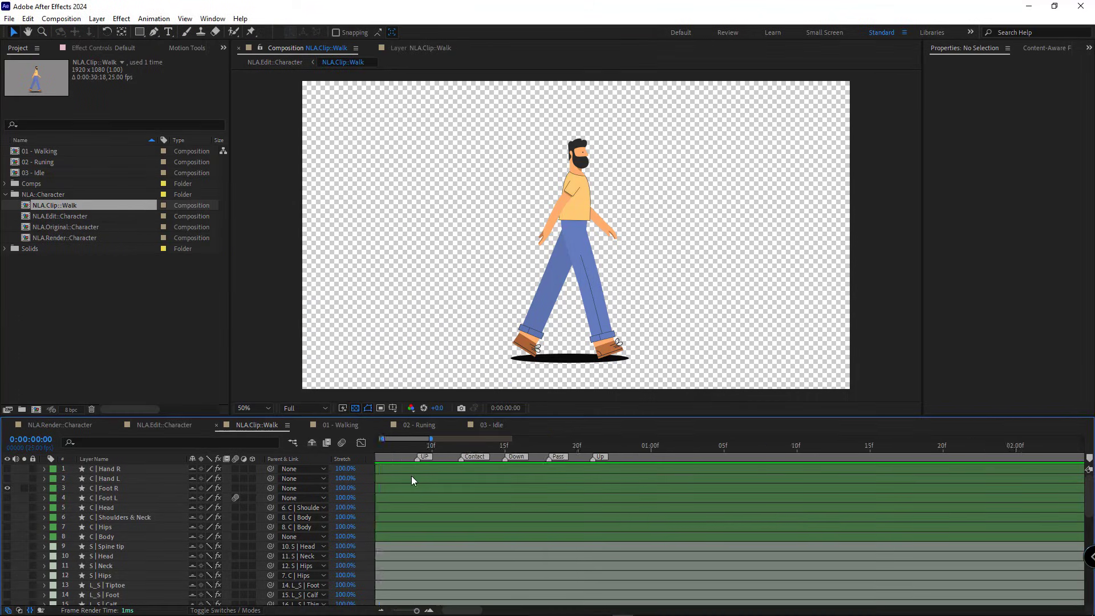
right_click(426, 460)
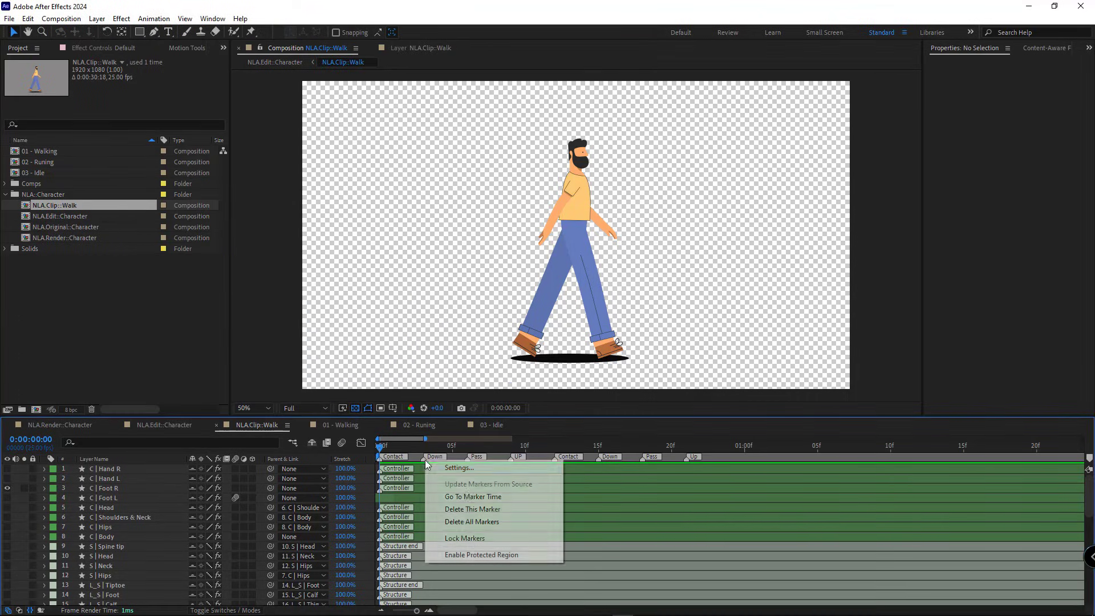
left_click(481, 522)
left_click_drag(669, 449, 737, 454)
key("u")
key("n")
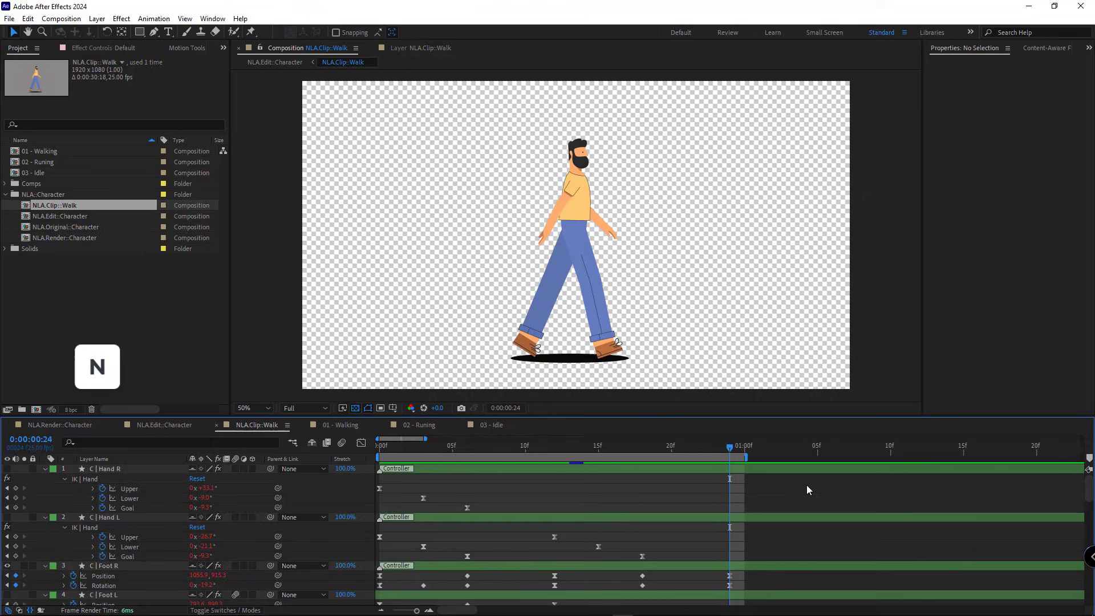
right_click(526, 457)
left_click(616, 490)
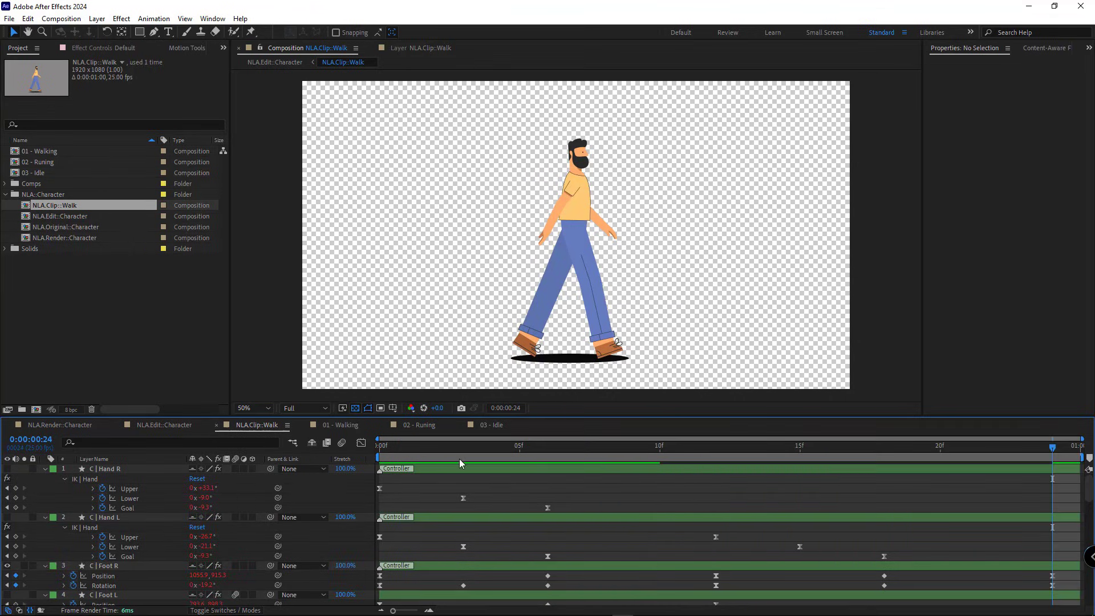
key("space")
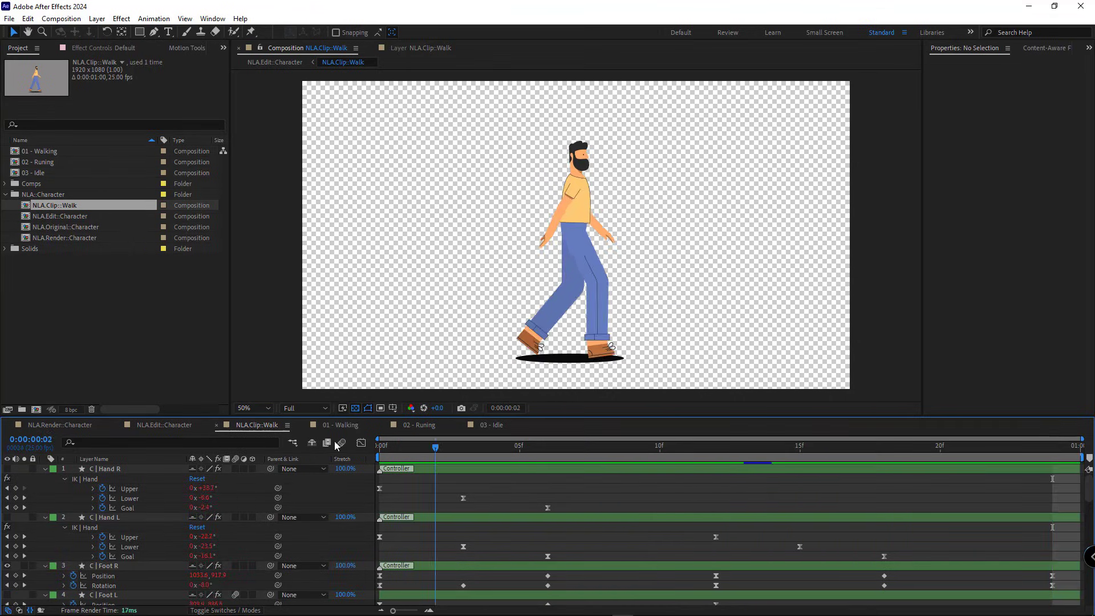
Move the NLA.Clip::Walk layer to start around 3 seconds and preview the edit.
left_click(163, 429)
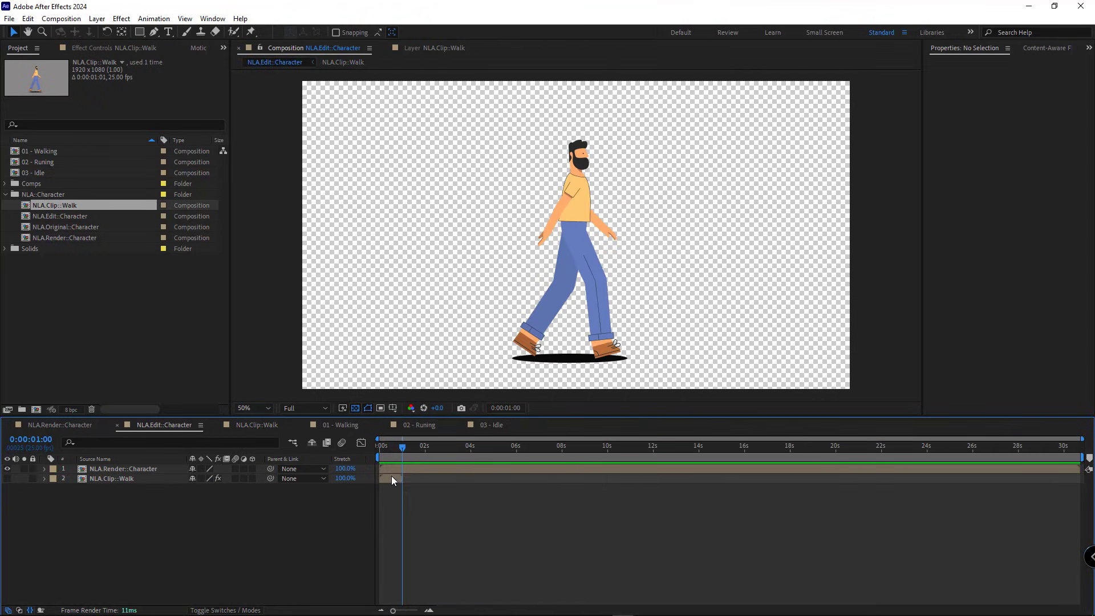
left_click_drag(391, 481, 423, 469)
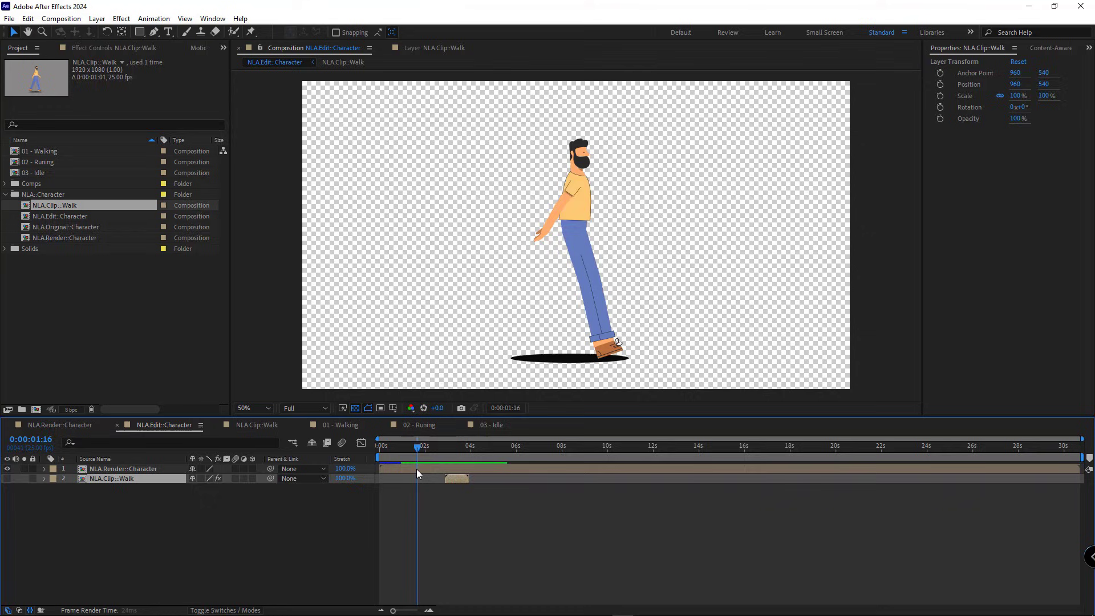
key("space")
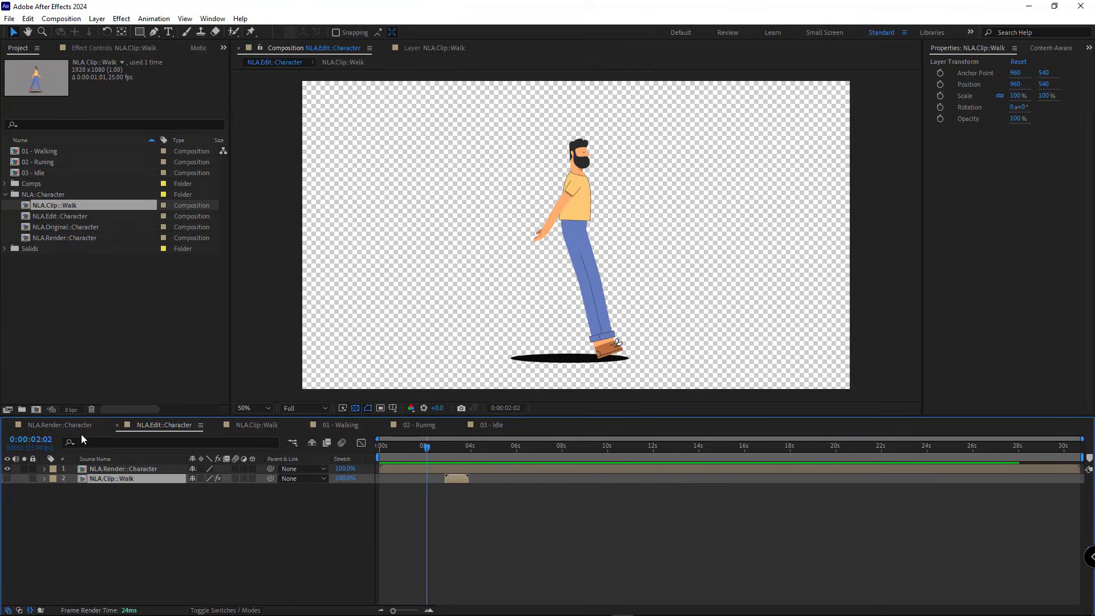
Check the result in NLA.Render::Character from its first frame, then return to NLA.Edit::Character.
left_click(63, 425)
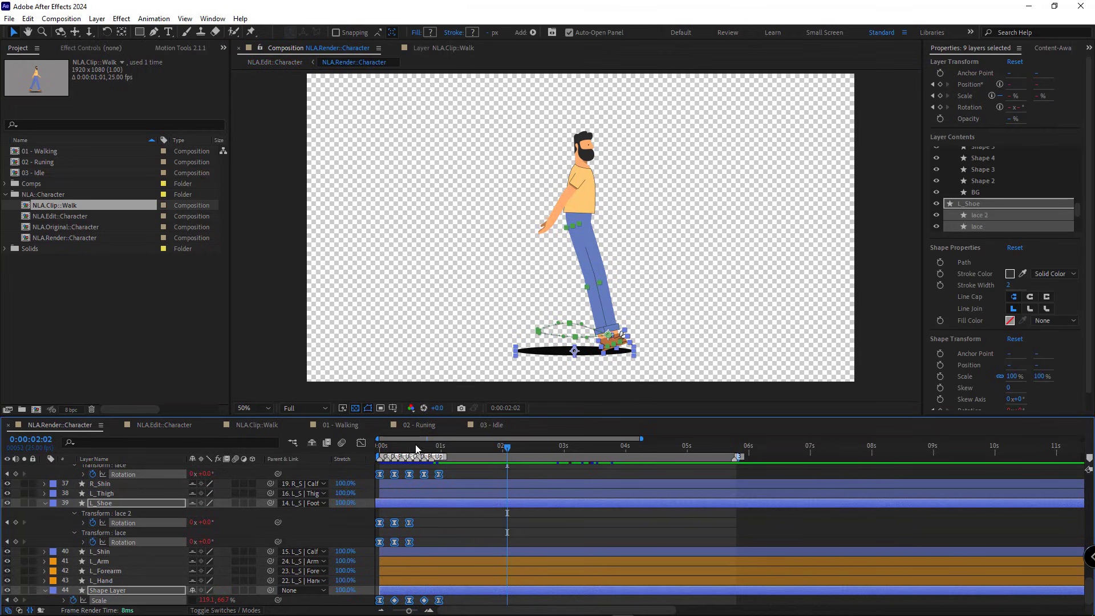
left_click_drag(416, 449, 329, 448)
scroll(121, 503, "up", 15)
left_click_drag(102, 490, 73, 610)
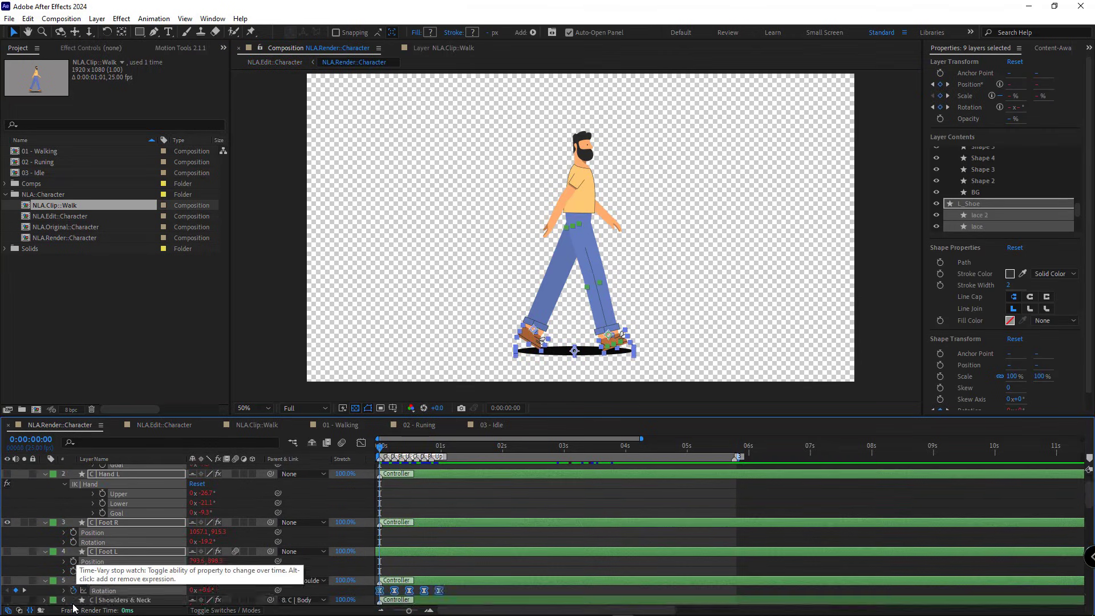
scroll(74, 609, "down", 20)
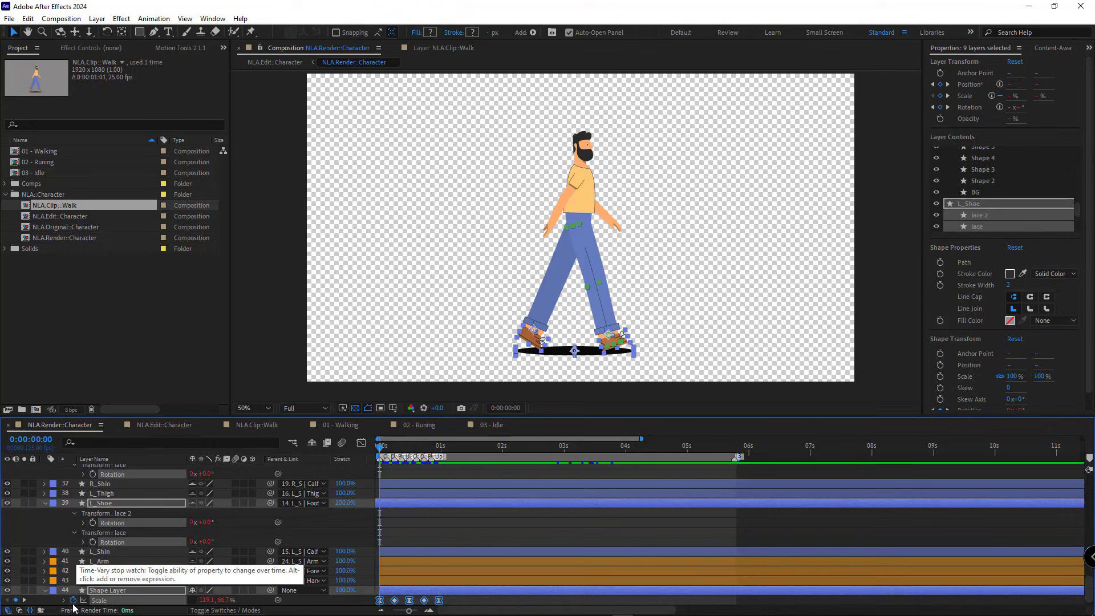
left_click(270, 546)
left_click(182, 426)
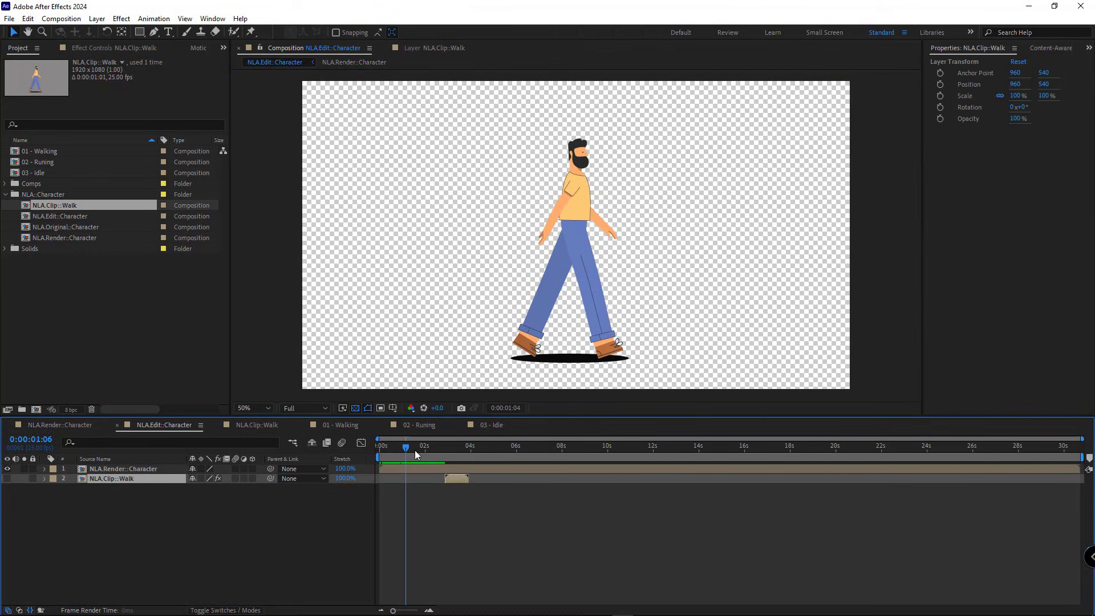
Enable Time Remap on NLA.Clip::Walk, adding then deleting a test keyframe near 3 seconds.
left_click_drag(416, 450, 452, 470)
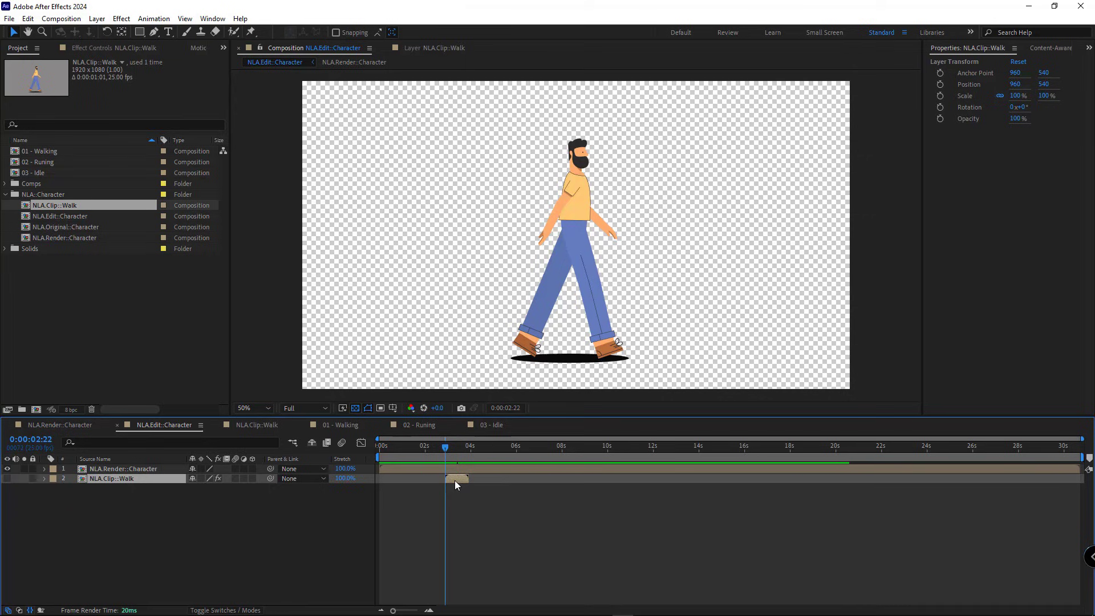
key("ctrl+alt+t")
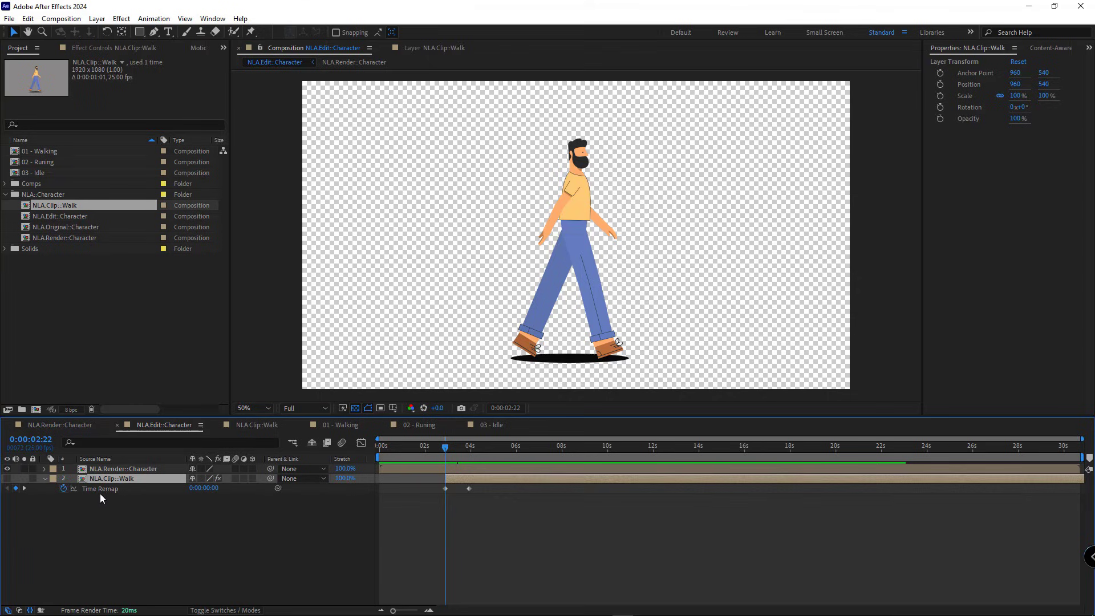
key("=")
mouse_move(451, 450)
left_mouse_down()
mouse_move(482, 449)
mouse_move(472, 450)
left_mouse_up()
key("=")
key("=")
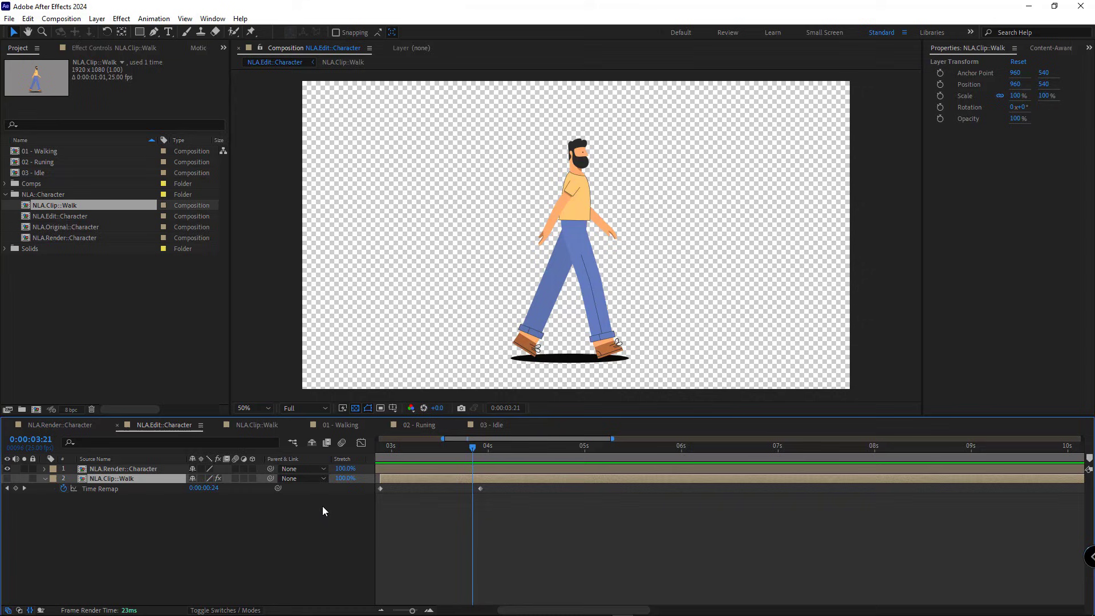
left_click(16, 489)
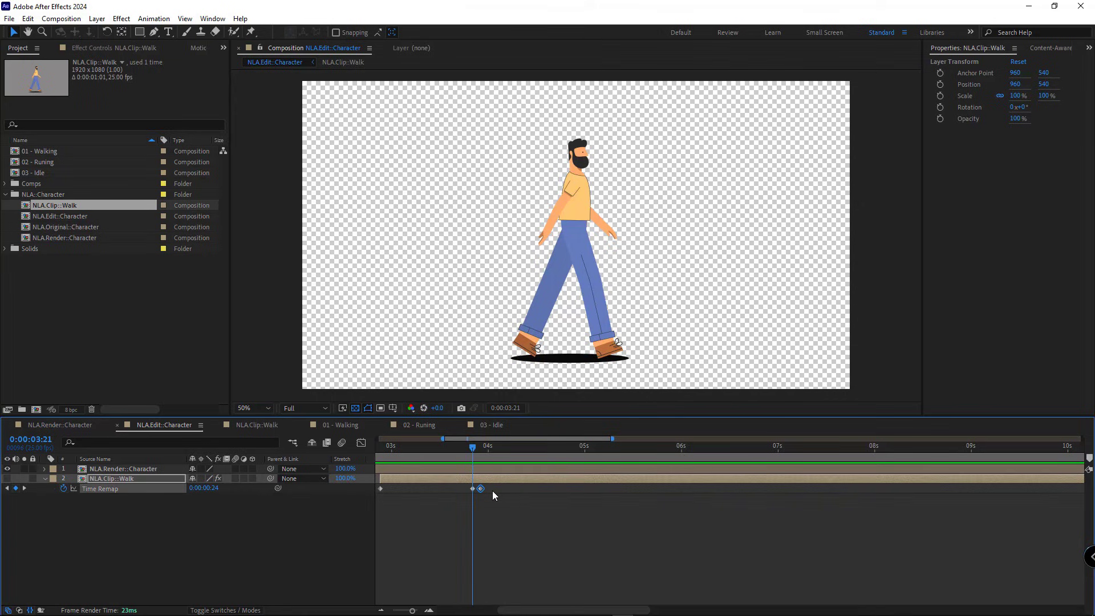
key("Delete")
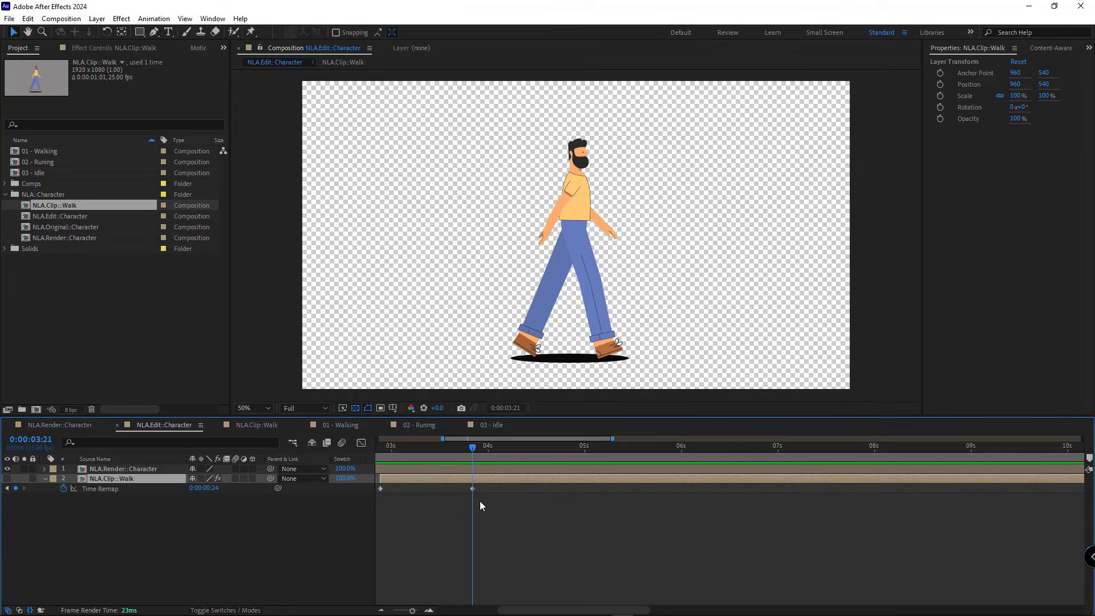
key("minus")
key("minus")
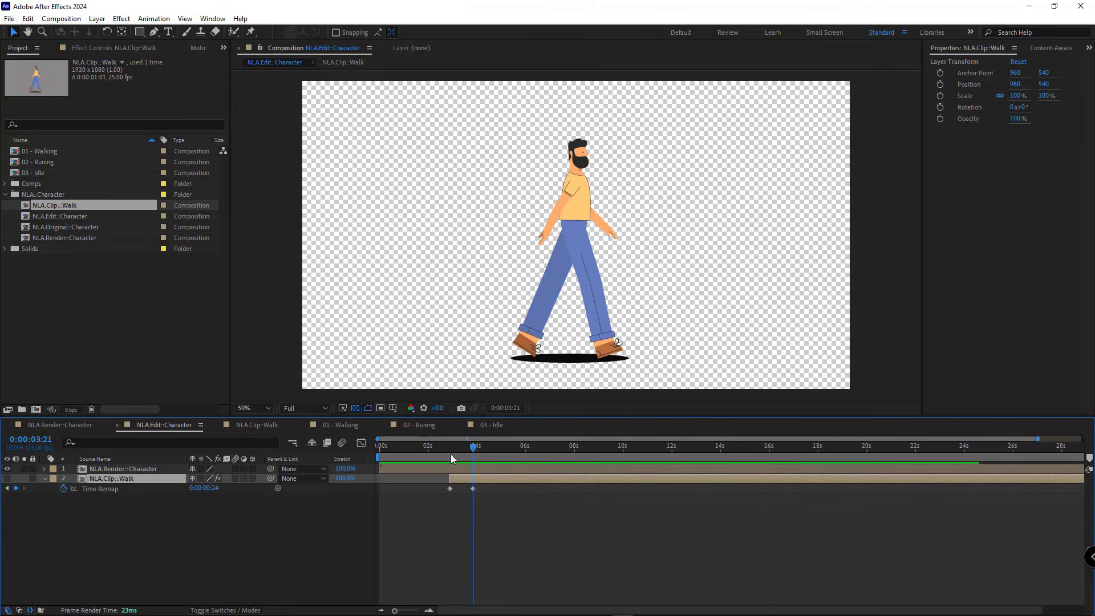
left_click_drag(450, 455, 477, 464)
Add a cycling loopOut() expression to the walk clip's Time Remap.
left_click(64, 489, "alt")
left_click(231, 497)
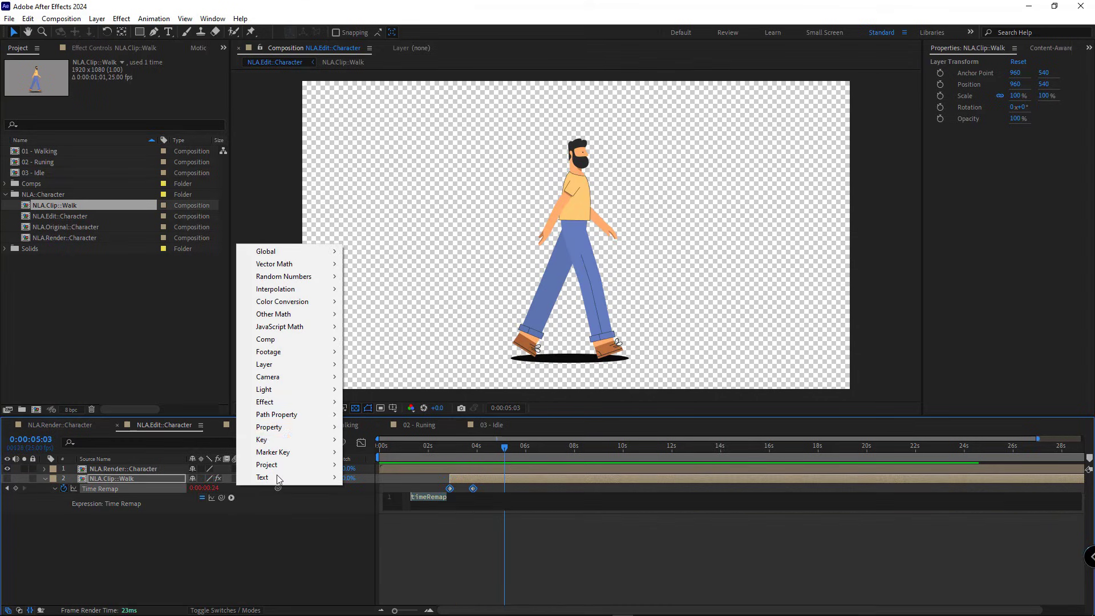
mouse_move(288, 427)
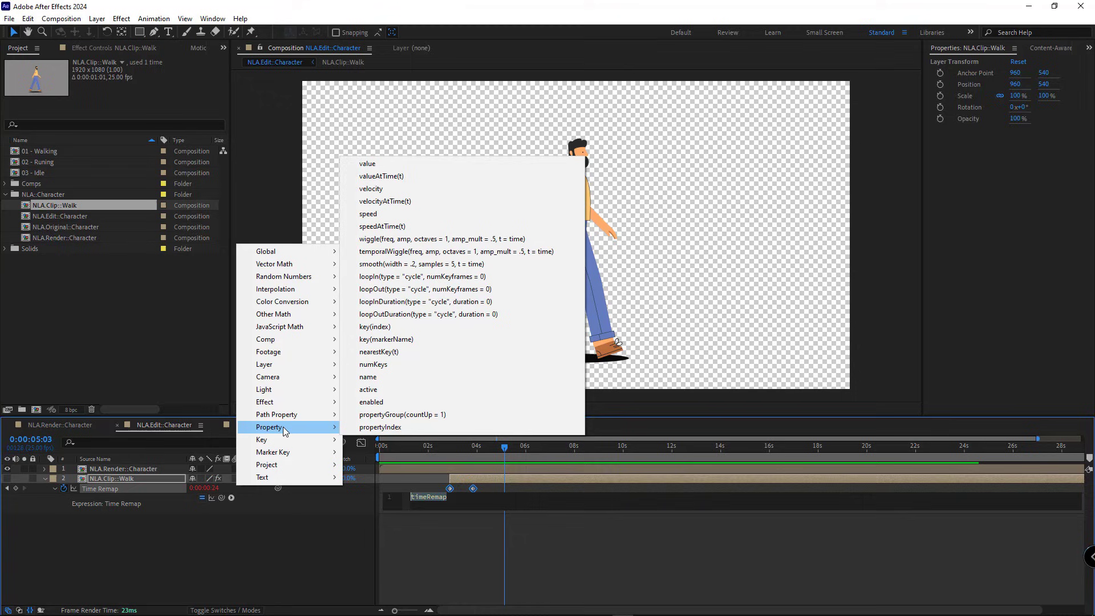
left_click(388, 289)
left_click(533, 526)
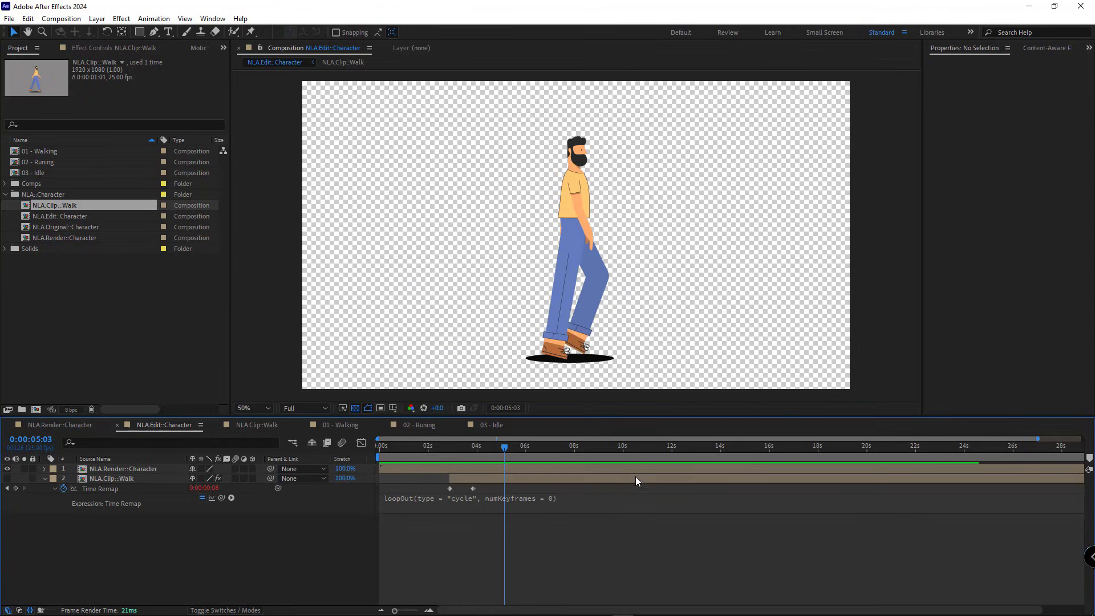
Trim the walk clip's end to about 6 seconds and preview the looping walk.
left_click(545, 478)
left_click(533, 449)
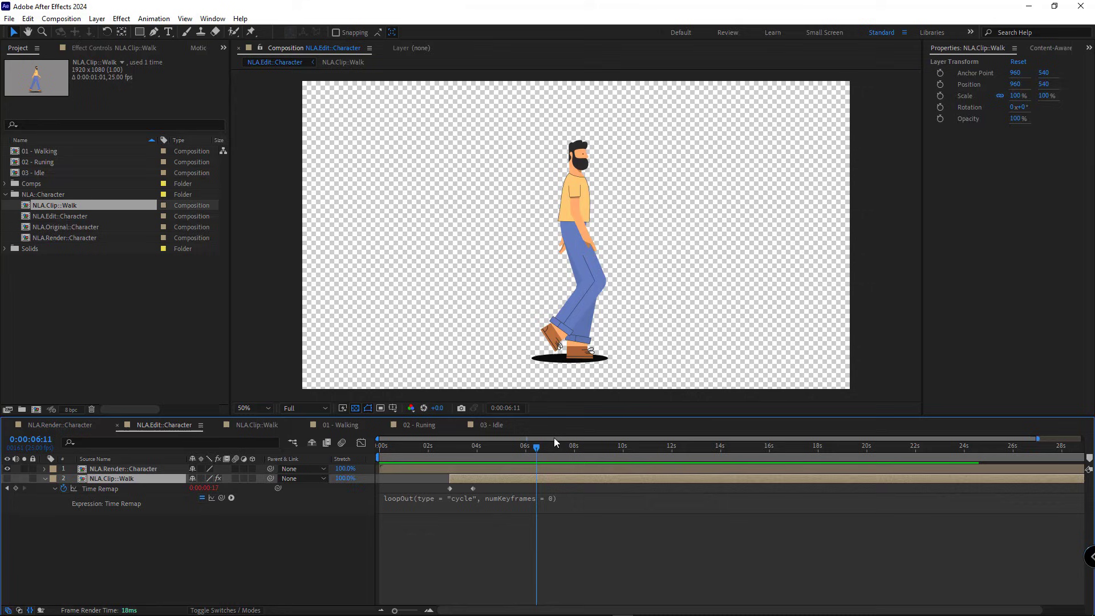
key("alt+bracketright")
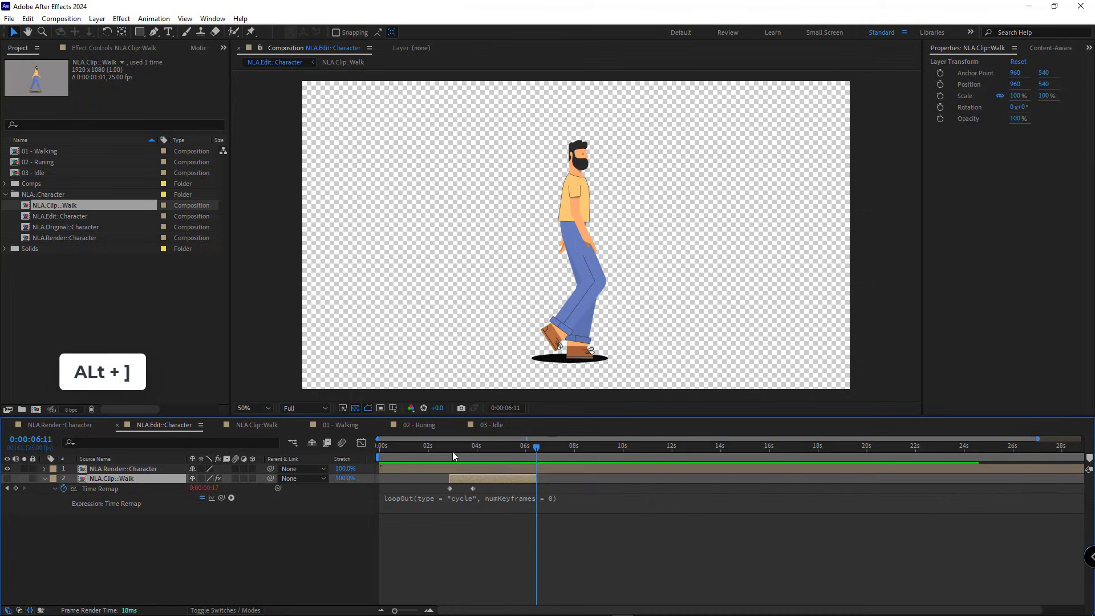
left_click(450, 450)
key("space")
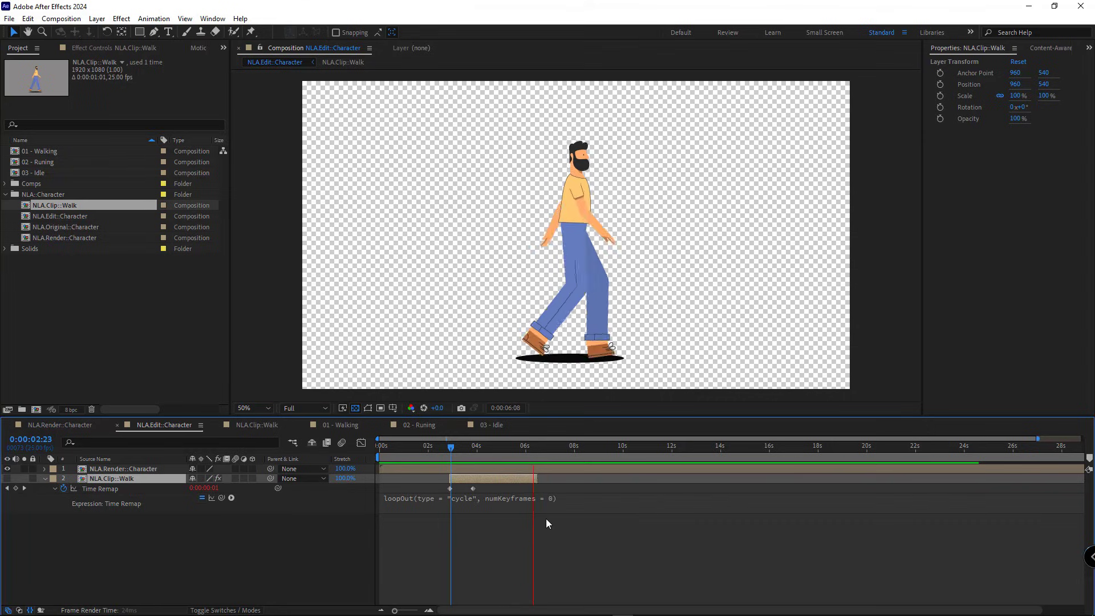
key("space")
left_click(529, 446)
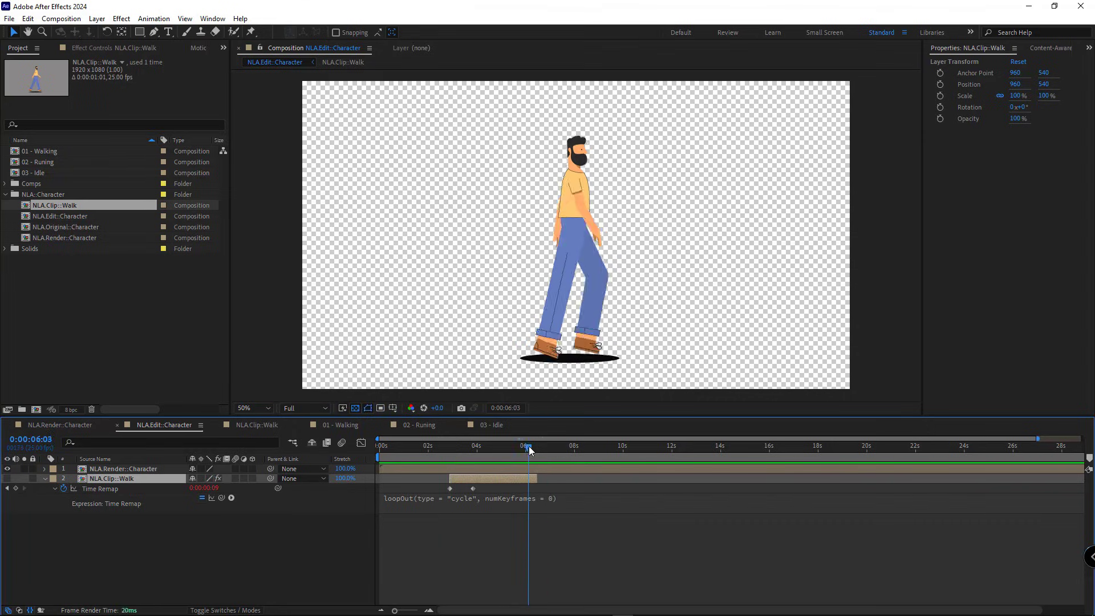
left_click_drag(529, 446, 540, 446)
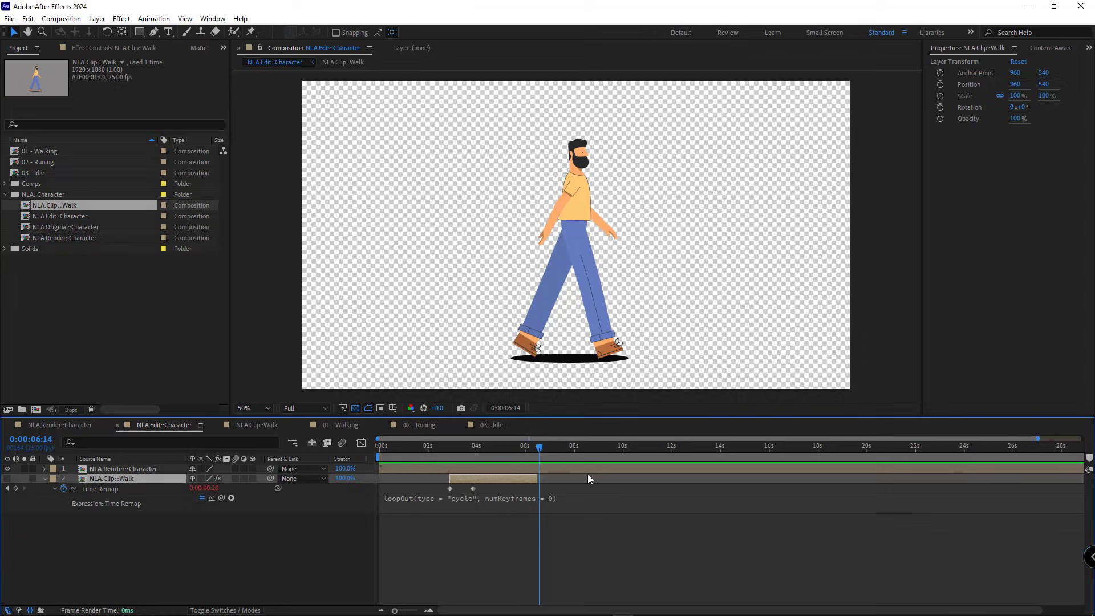
Give the walk clip a cyan label and shift its bar slightly later.
left_click(54, 489)
left_click(54, 481)
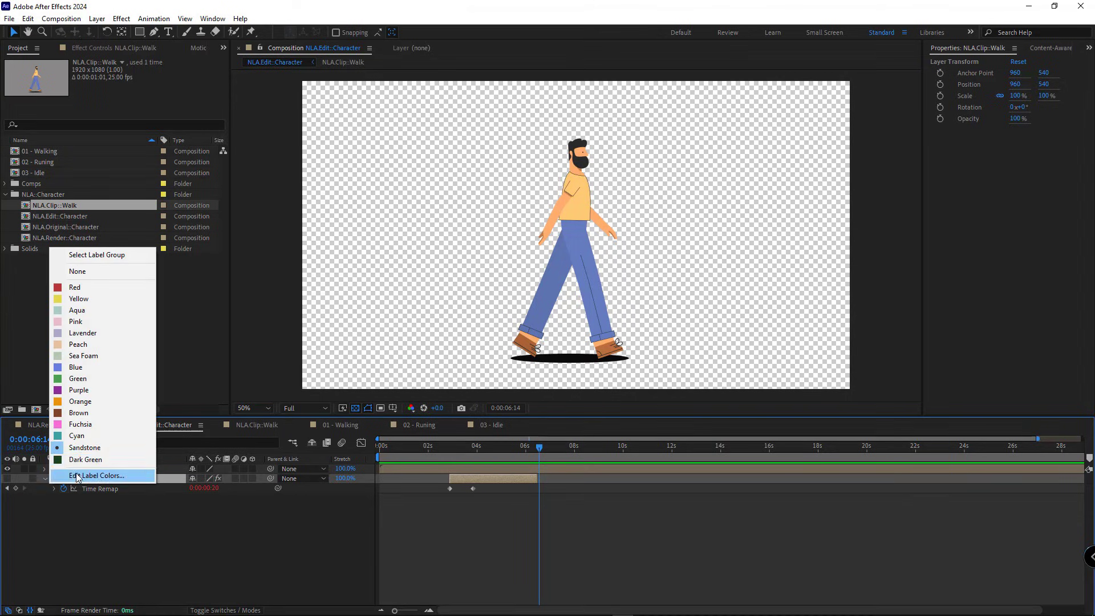
left_click(79, 436)
left_click(466, 502)
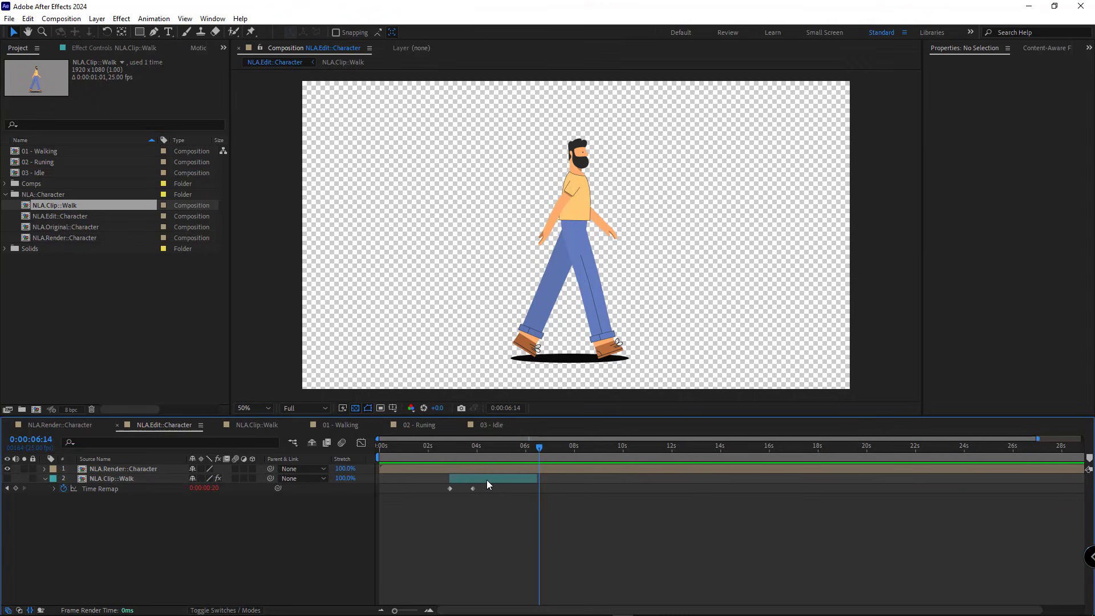
mouse_move(488, 484)
left_mouse_down()
mouse_move(501, 478)
mouse_move(491, 481)
left_mouse_up()
left_click_drag(459, 447, 404, 448)
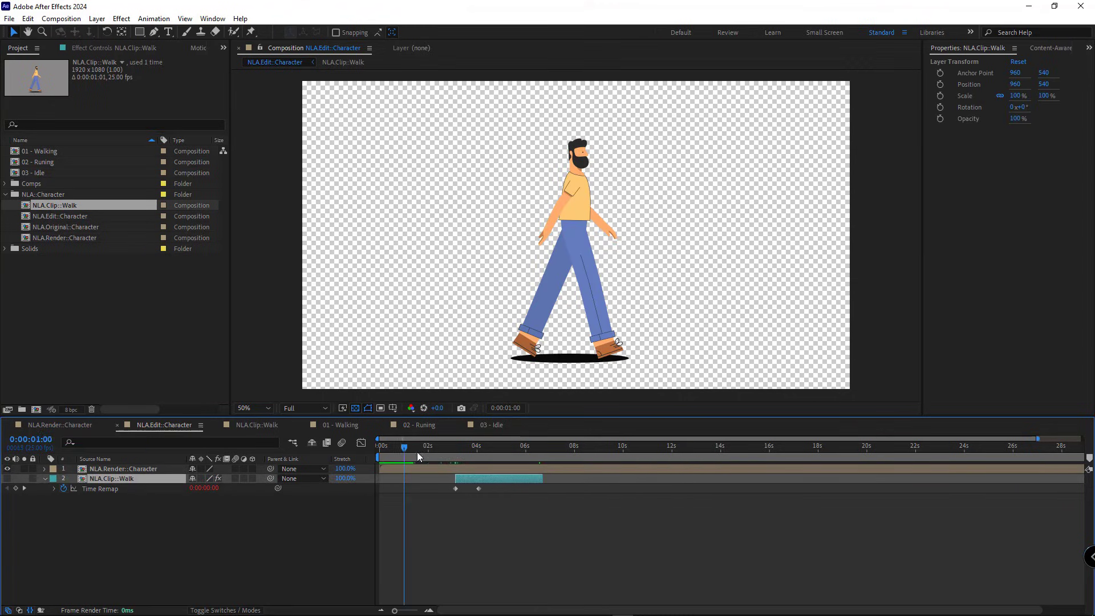
Create a new clip from the original comp with Duik Angela's non-linear animation tools.
left_click(387, 472)
left_click(222, 52)
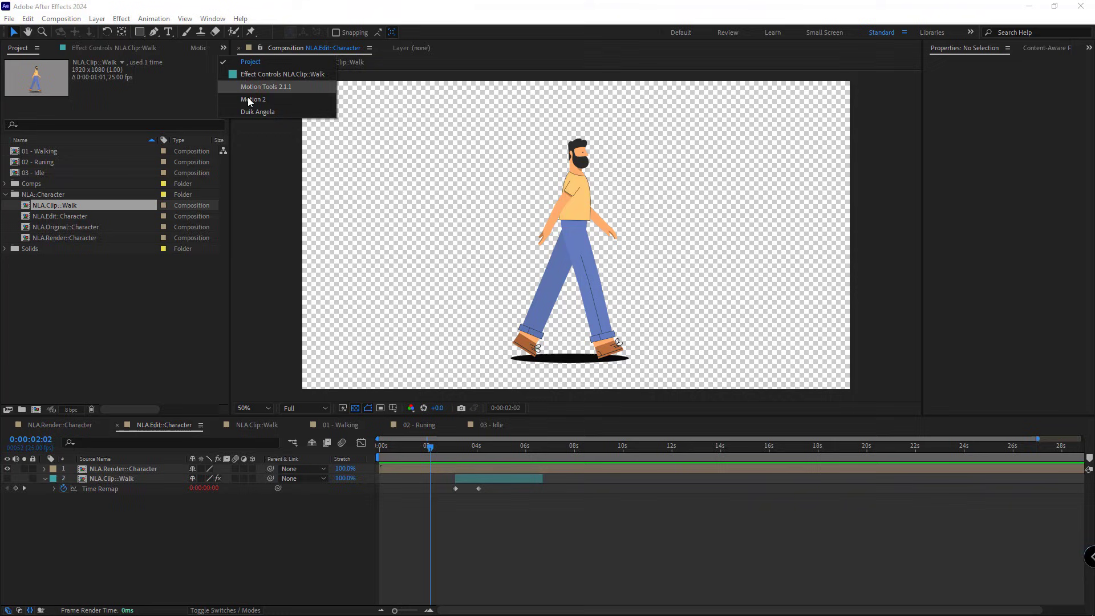
left_click(255, 111)
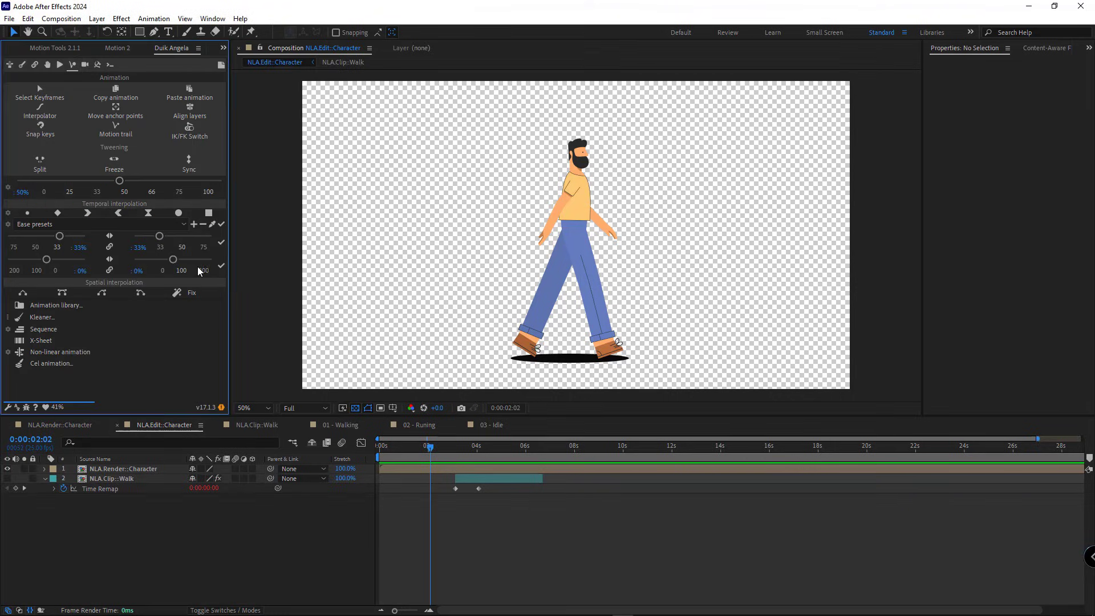
left_click(39, 351)
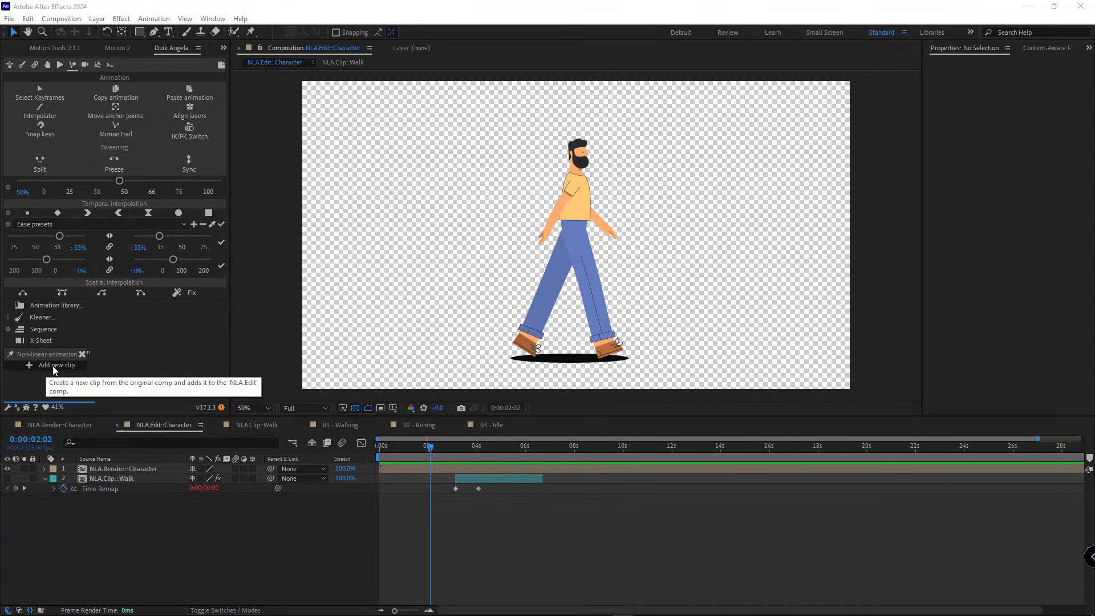
left_click(52, 365)
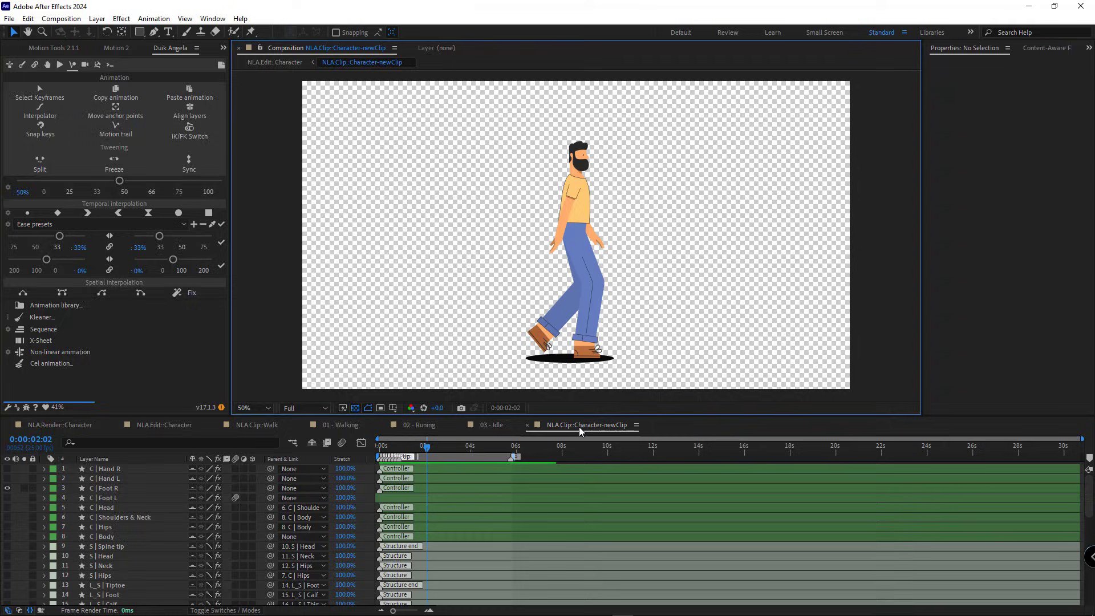
Rename the new clip NLA.Clip::Run and order its timeline tab beside 02 - Runing.
key("ctrl+k")
left_click_drag(281, 148, 348, 153)
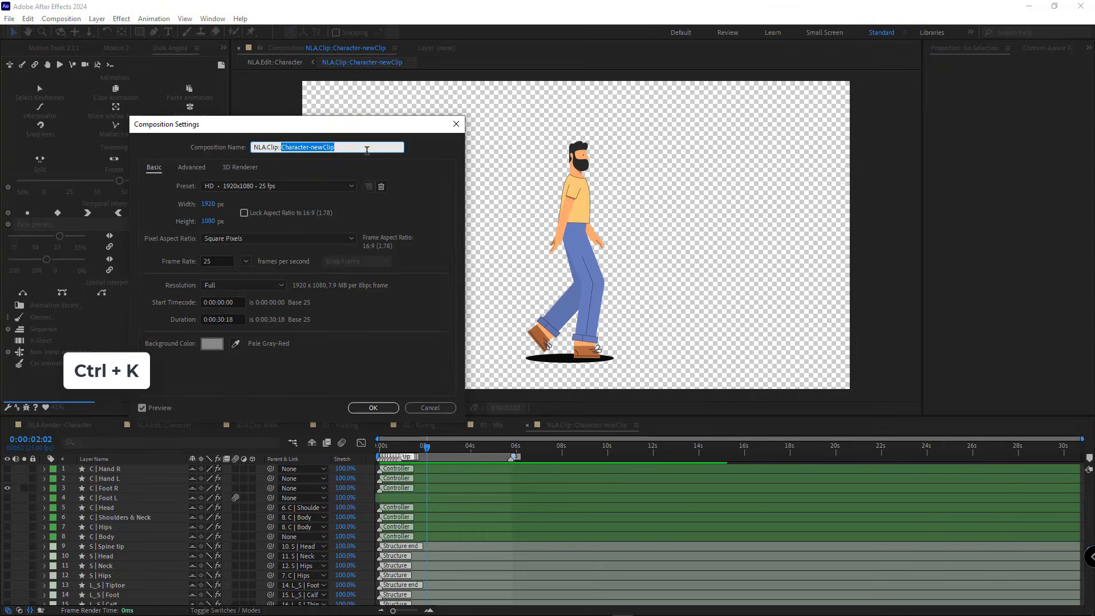
type("Run")
left_click(373, 407)
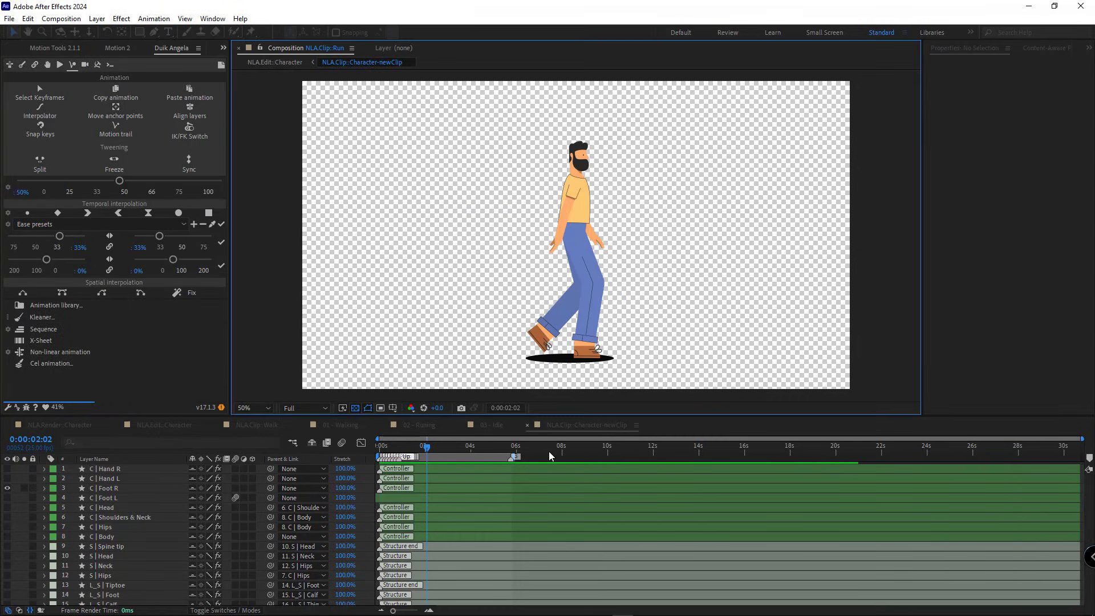
left_click_drag(574, 427, 329, 432)
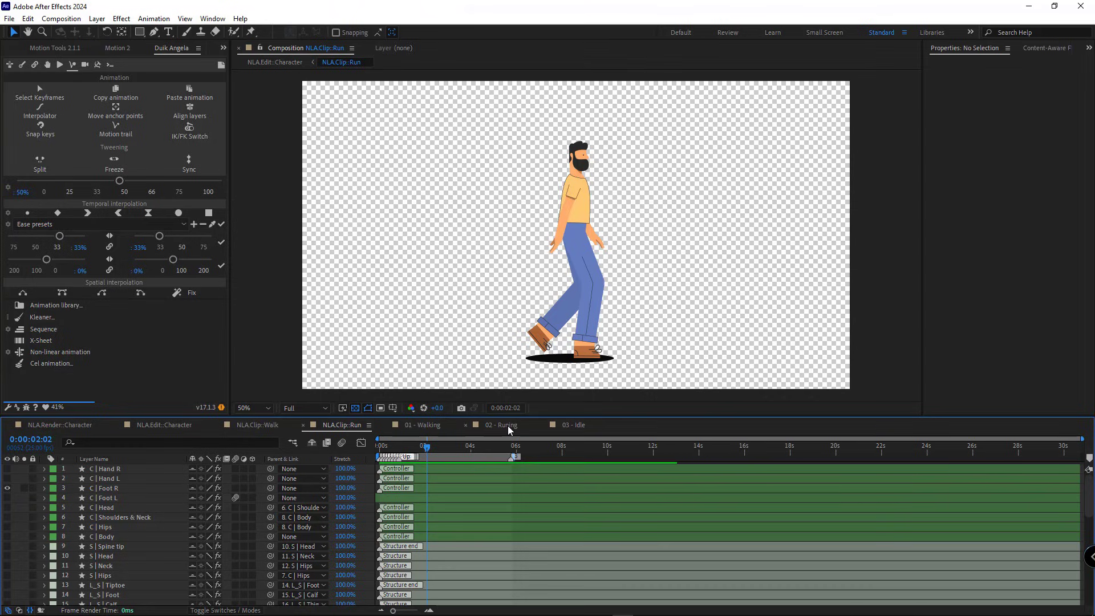
left_click_drag(508, 426, 462, 423)
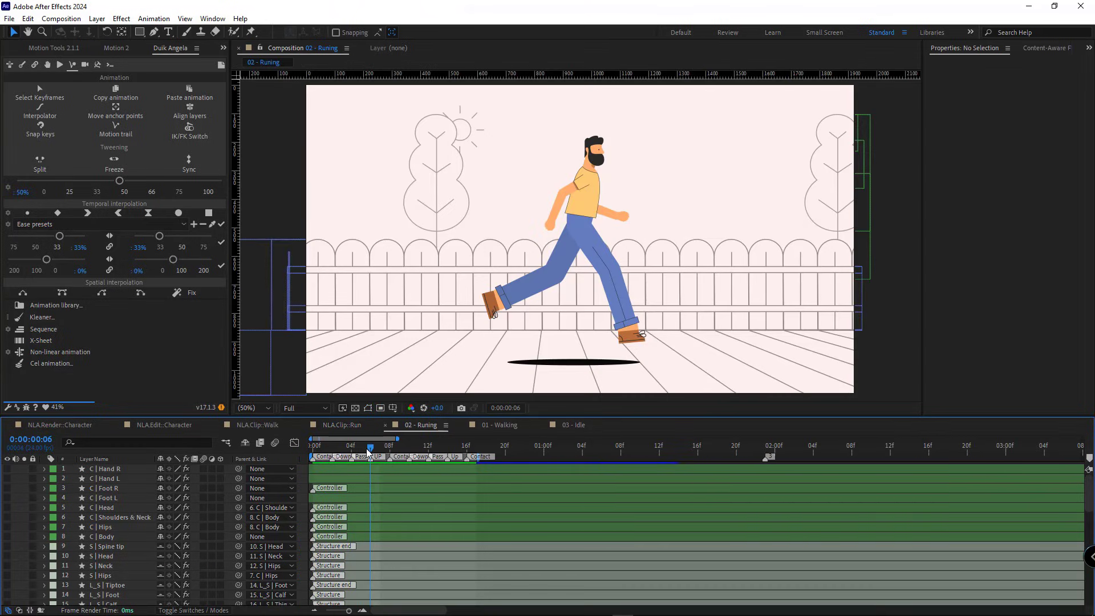
left_click_drag(368, 452, 312, 450)
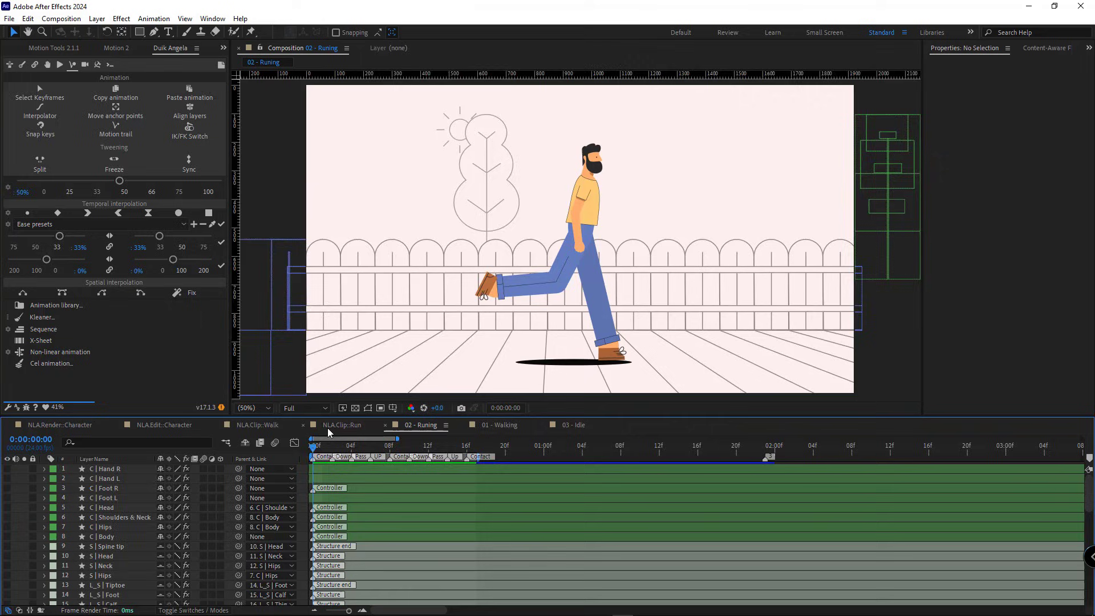
left_click(327, 428)
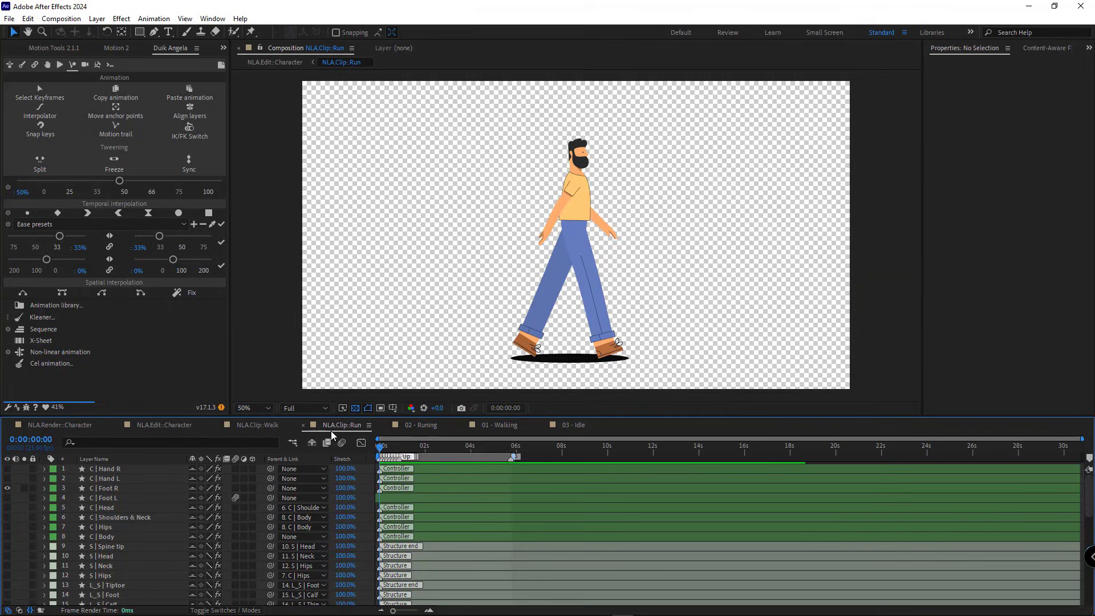
Reveal NLA.Clip::Run's keyframed properties, scroll through them, then view 02 - Runing.
key("u")
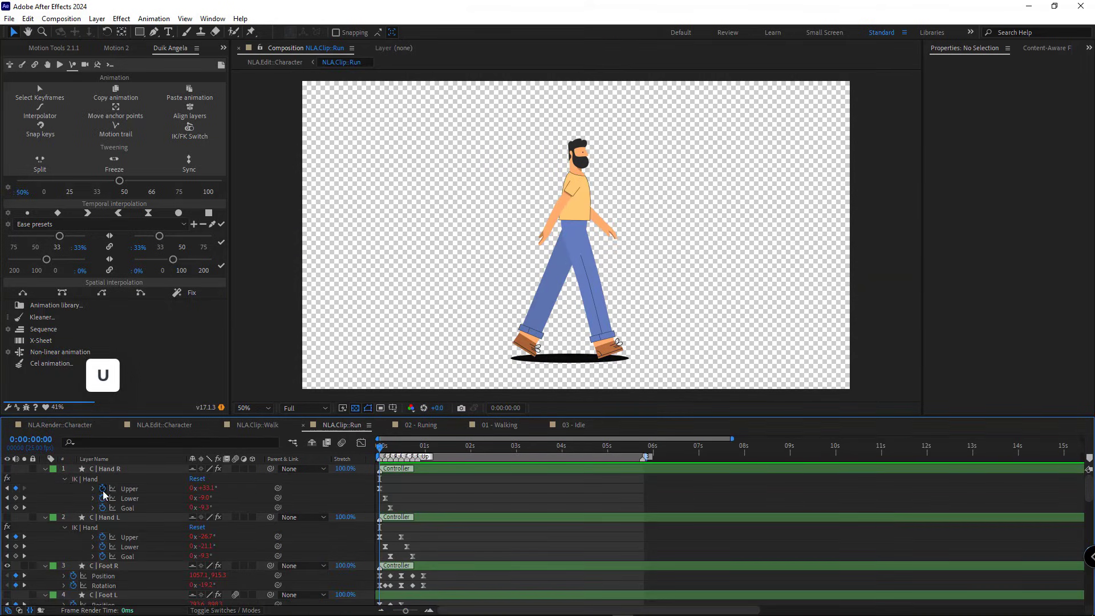
scroll(74, 599, "down", 15)
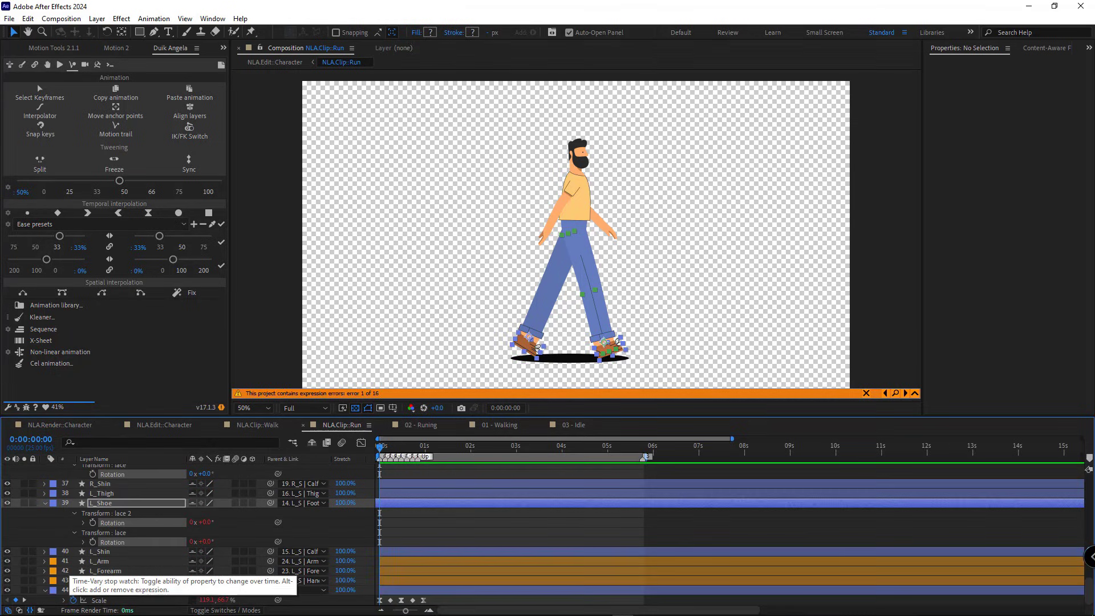
scroll(74, 539, "up", 17)
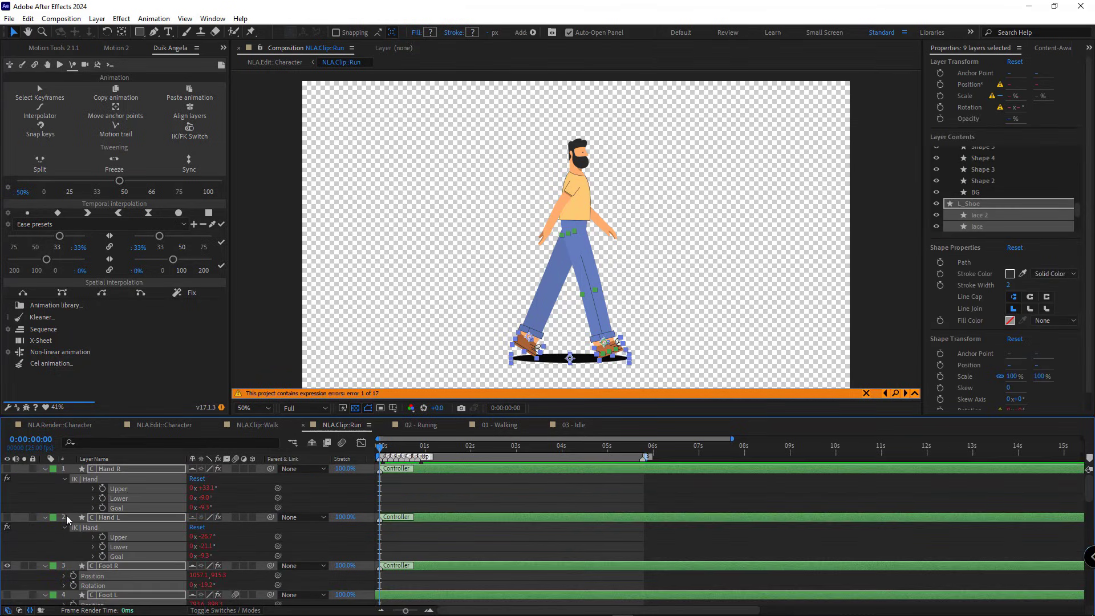
scroll(89, 534, "down", 15)
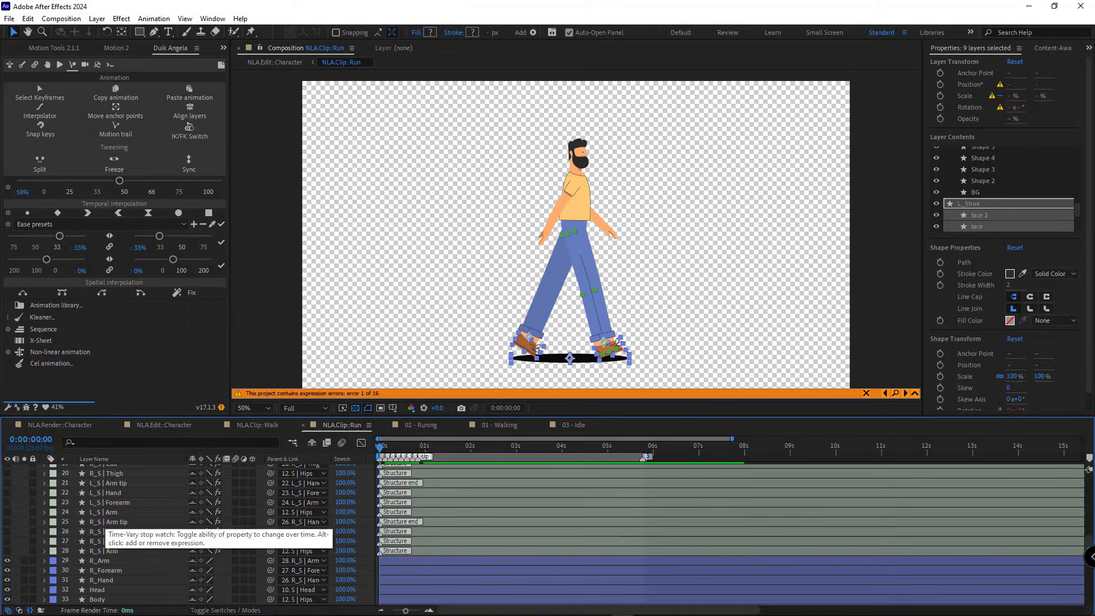
scroll(89, 534, "up", 16)
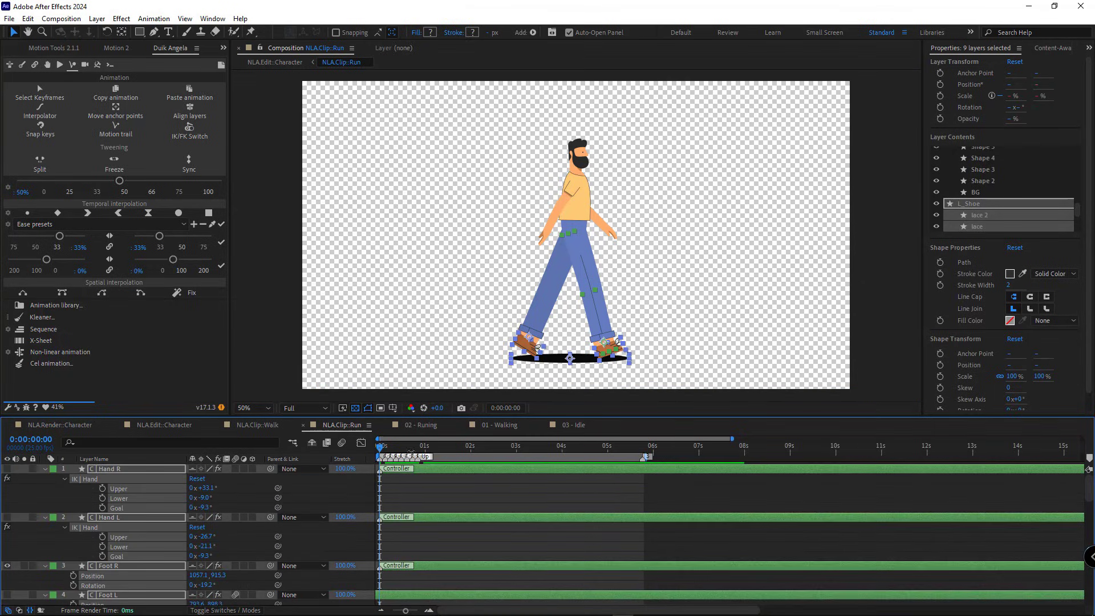
left_click(415, 427)
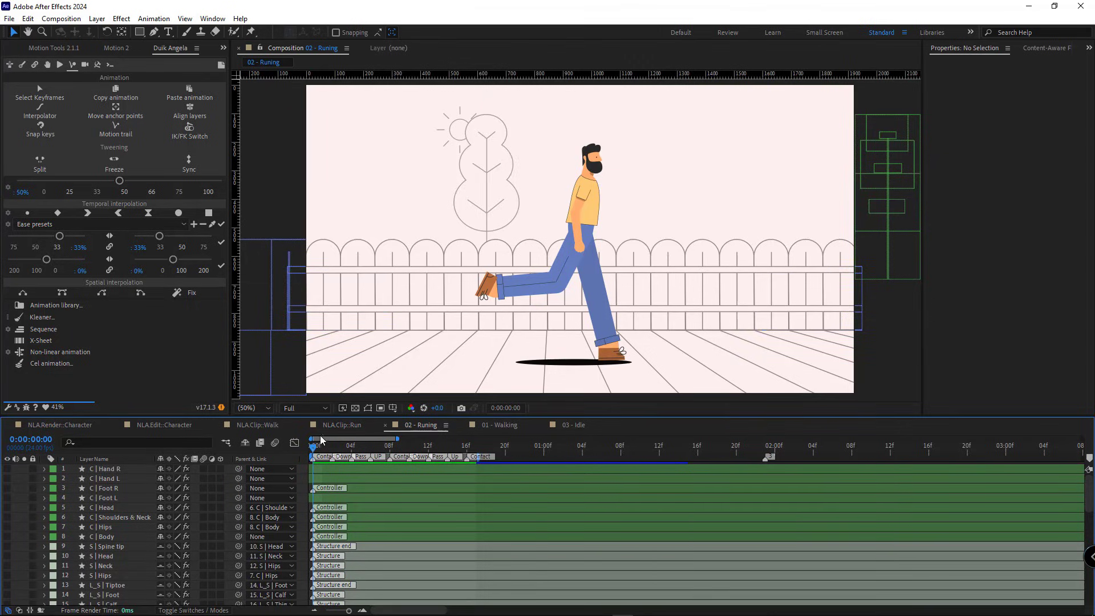
Copy Hand R's Upper, Lower and Goal keys from 02 - Runing into the Run clip, shifted one step earlier.
left_click(354, 425)
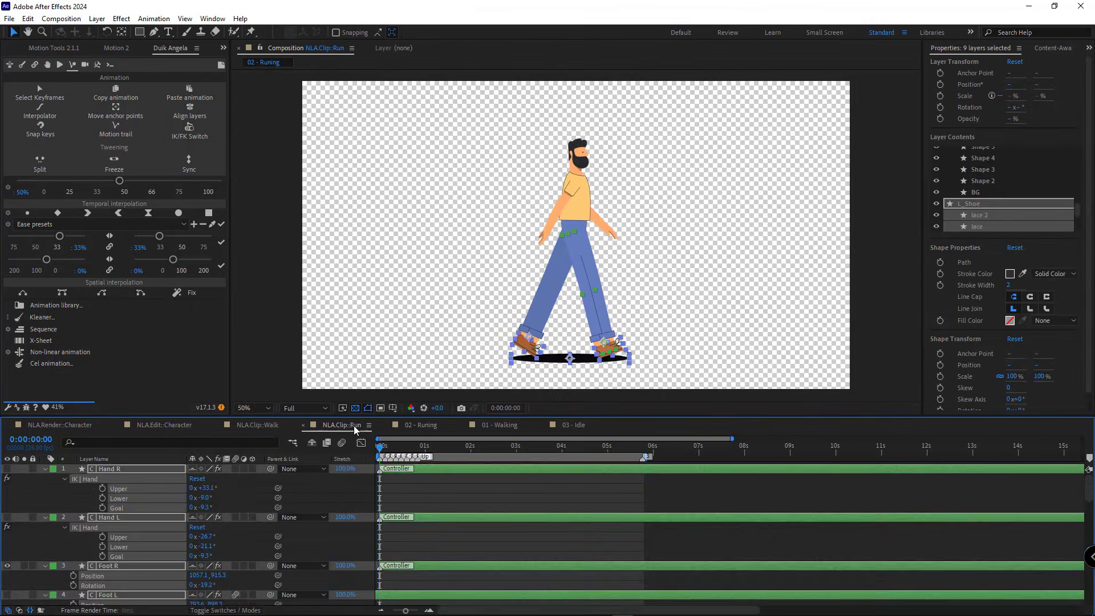
left_click(422, 425)
key("u")
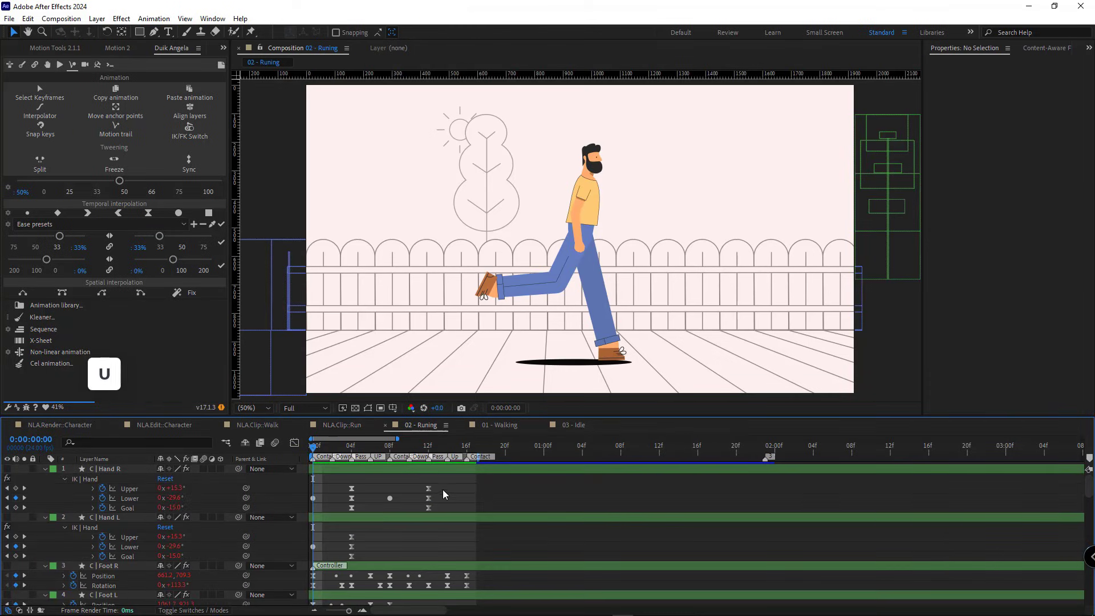
left_click(130, 489)
left_click(132, 507, "shift")
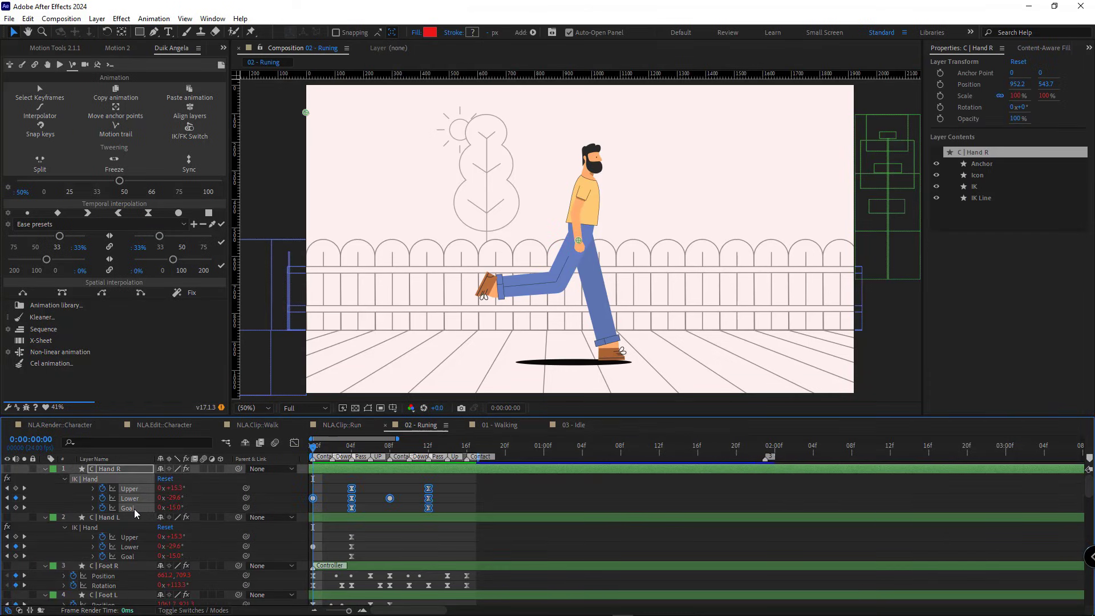
key("ctrl+c")
left_click(341, 425)
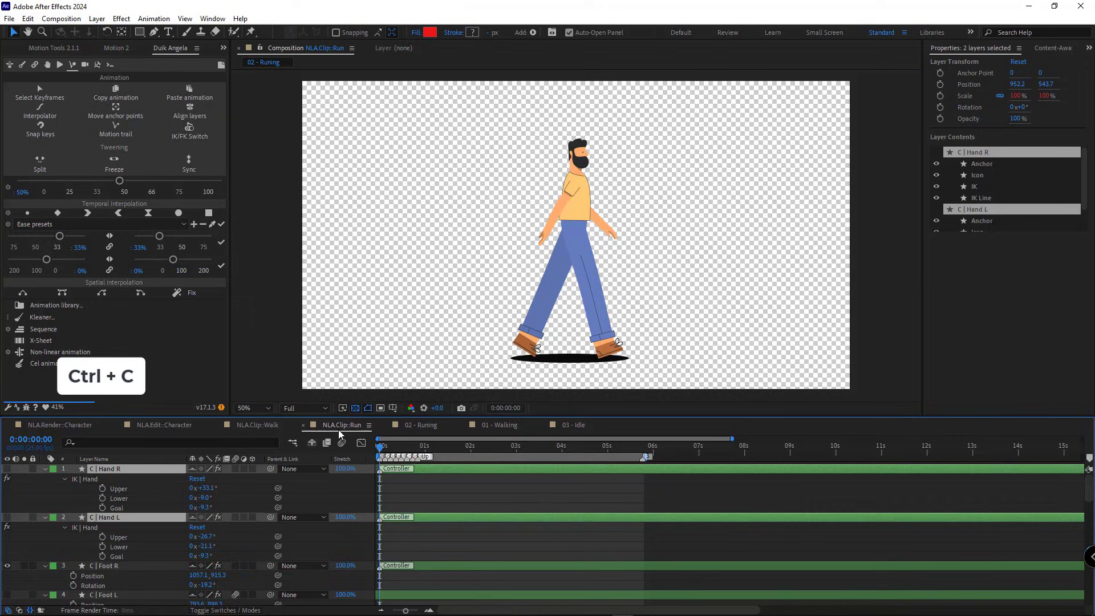
left_click(129, 471)
key("ctrl+v")
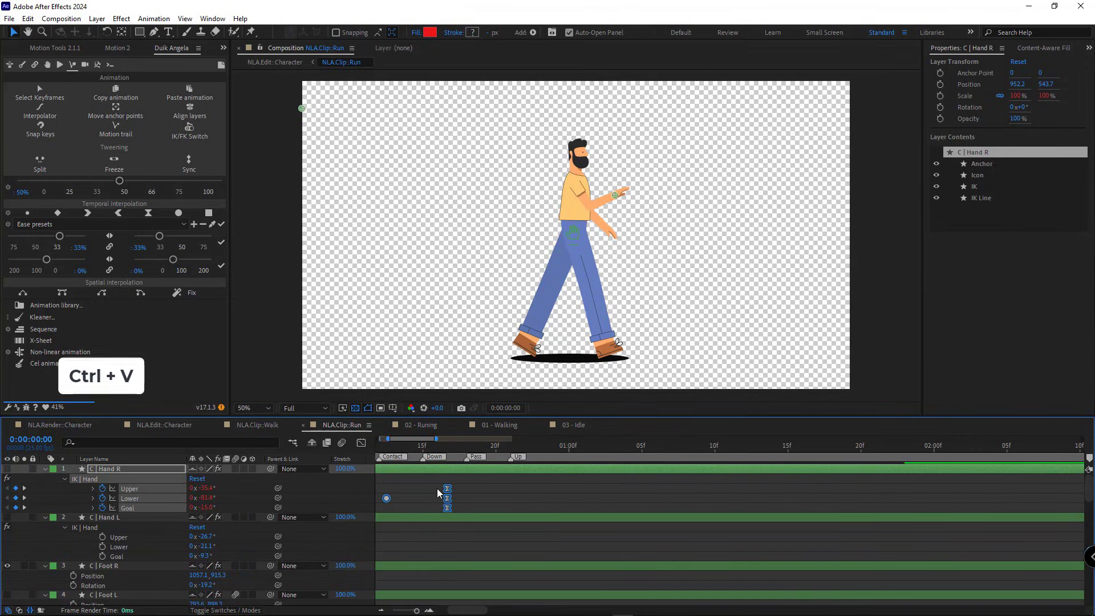
scroll(437, 488, "up", 5)
left_click_drag(441, 498, 380, 500)
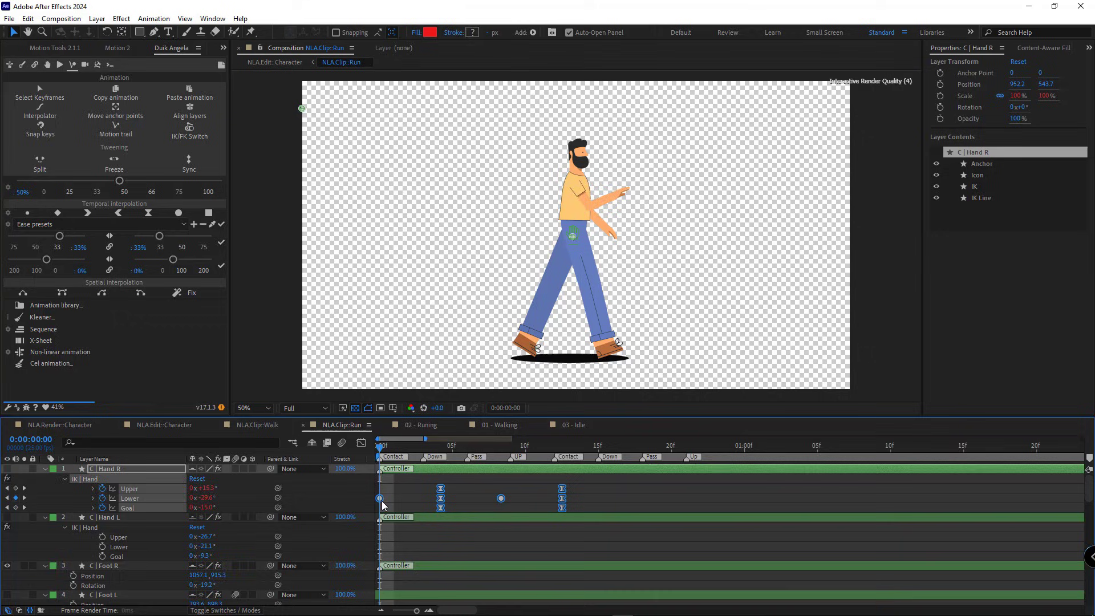
Copy Hand L's Upper, Lower and Goal keyframes from 02 - Runing onto Hand L in NLA.Clip::Run.
left_click(420, 425)
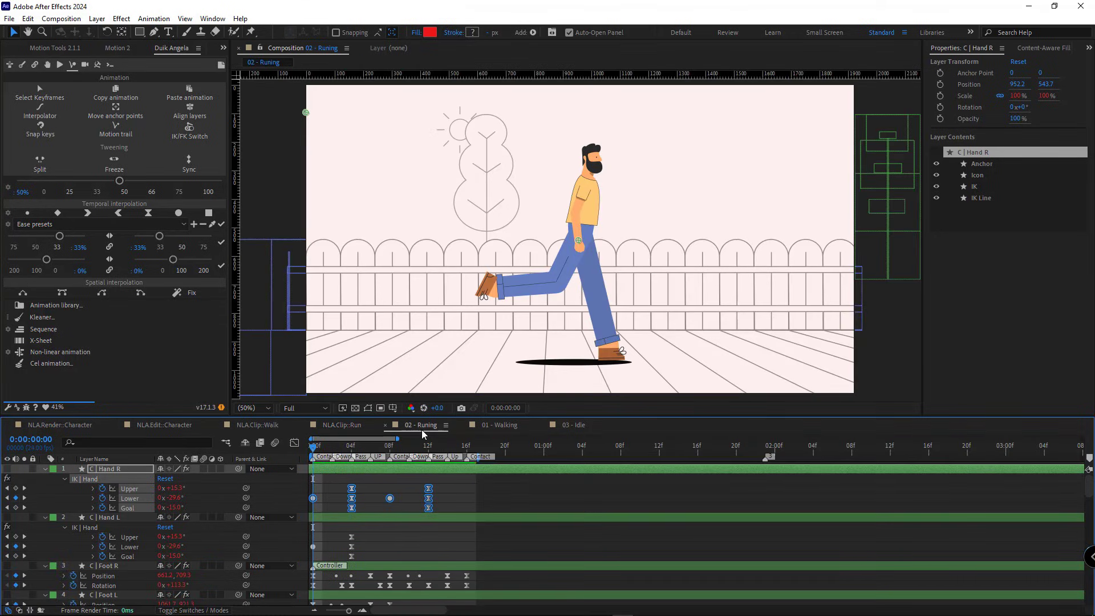
left_click(131, 538)
left_click(131, 557, "shift")
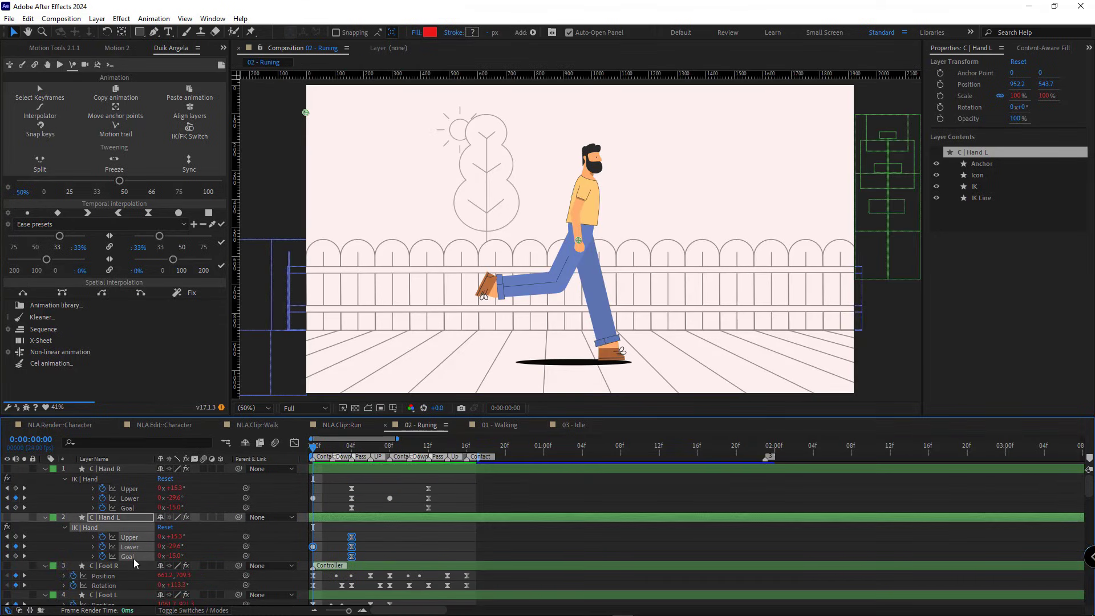
key("ctrl+c")
left_click(347, 426)
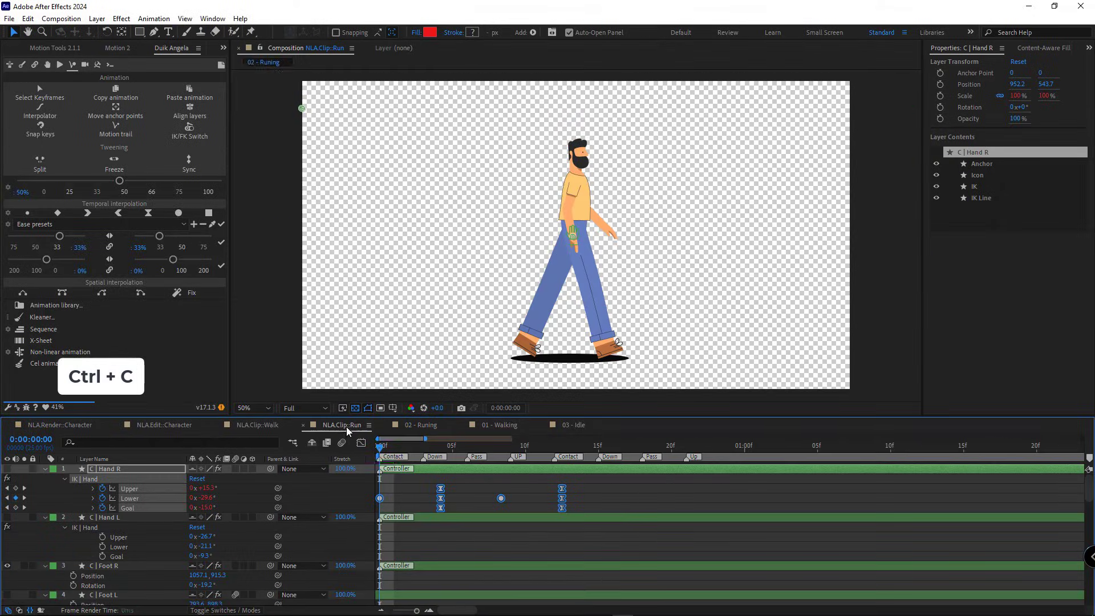
left_click(121, 517)
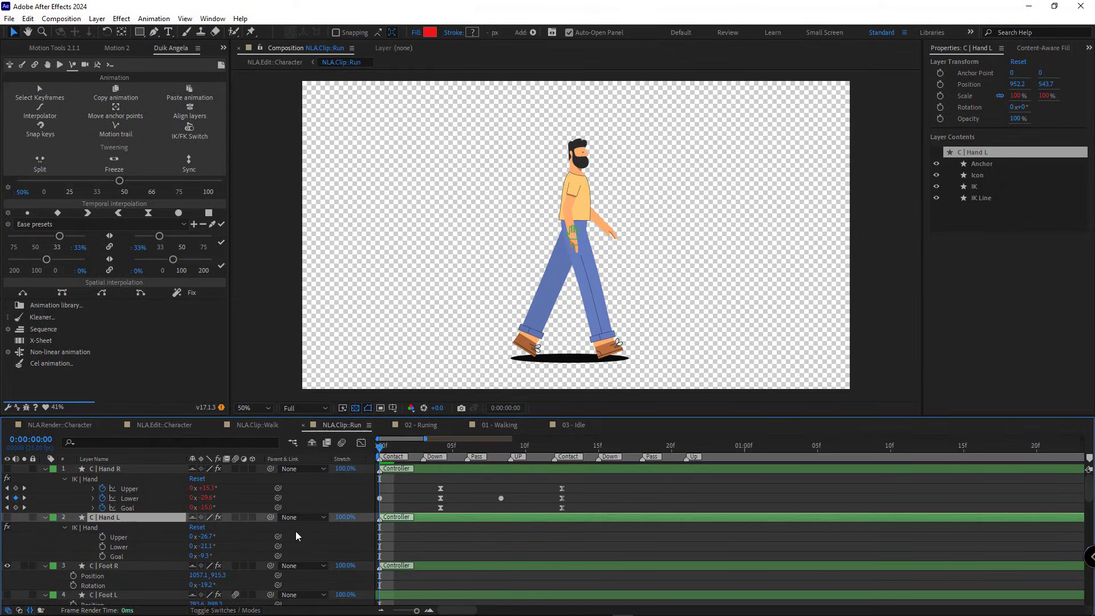
key("ctrl+v")
left_click_drag(563, 547, 384, 548)
scroll(421, 534, "down", 1)
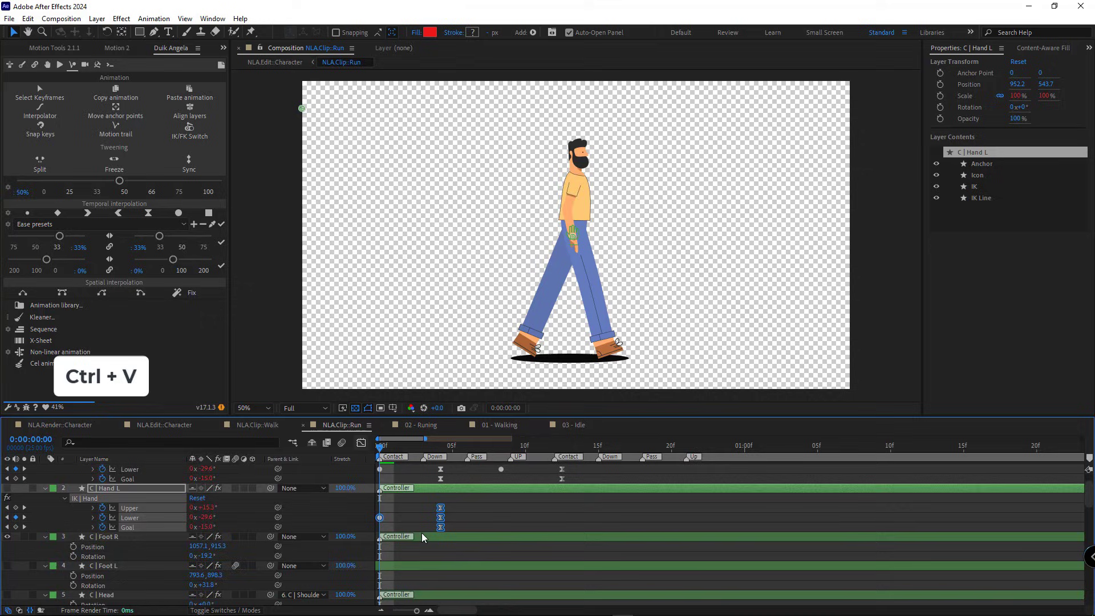
Move the current time to frame 16 and remove all composition markers.
left_click_drag(583, 450, 608, 450)
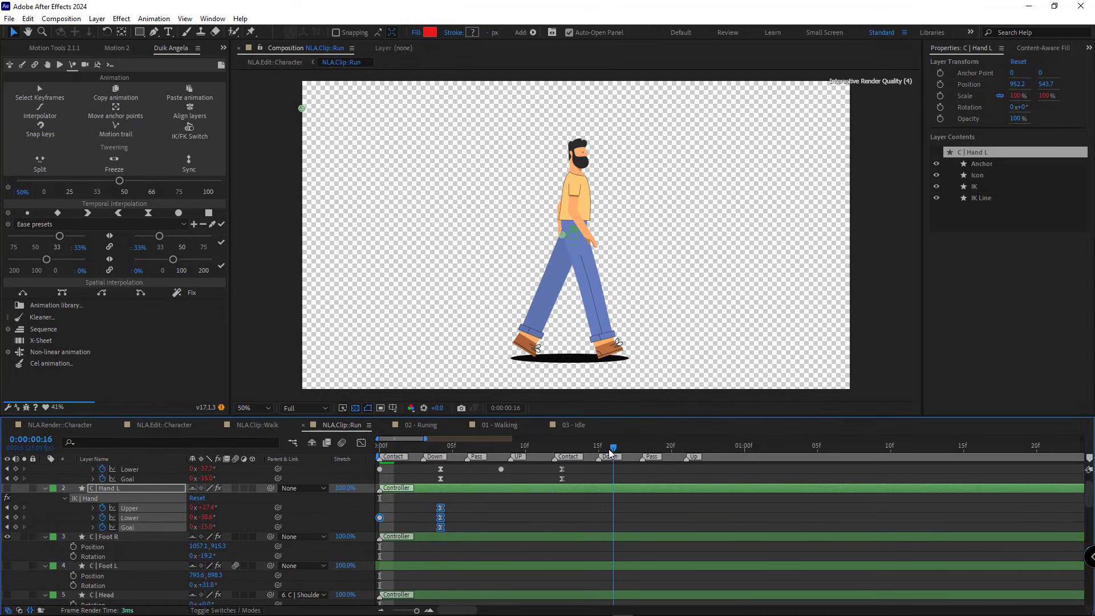
right_click(466, 456)
left_click(516, 520)
Copy Foot R and Foot L Position and Rotation keyframes from 02 - Runing into the Run clip.
left_click(421, 426)
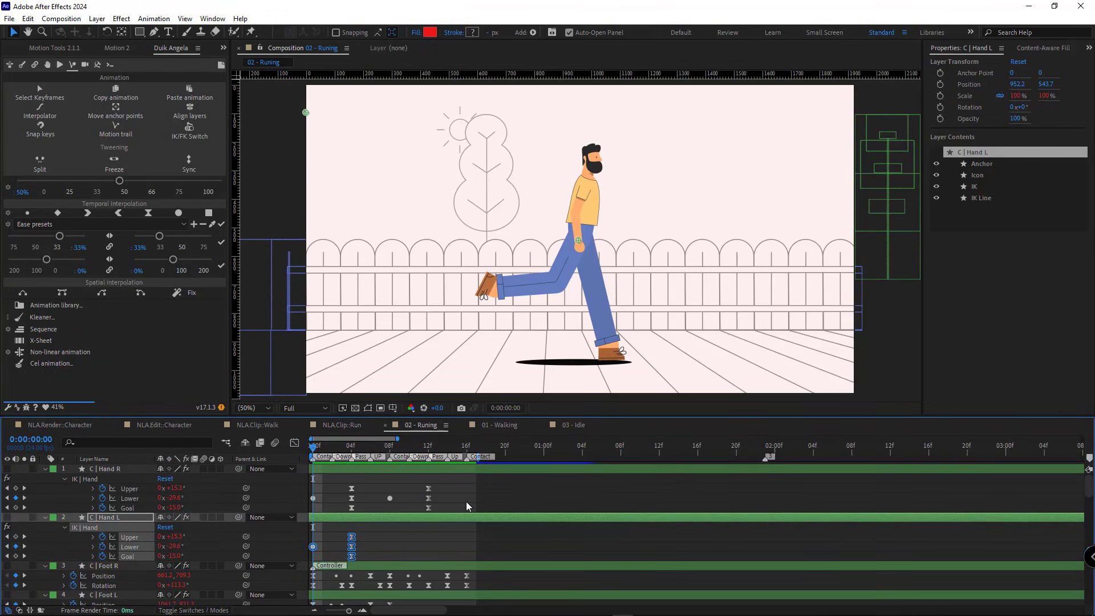
scroll(467, 502, "down", 2)
left_click(107, 518)
key("ctrl+c")
left_click(328, 426)
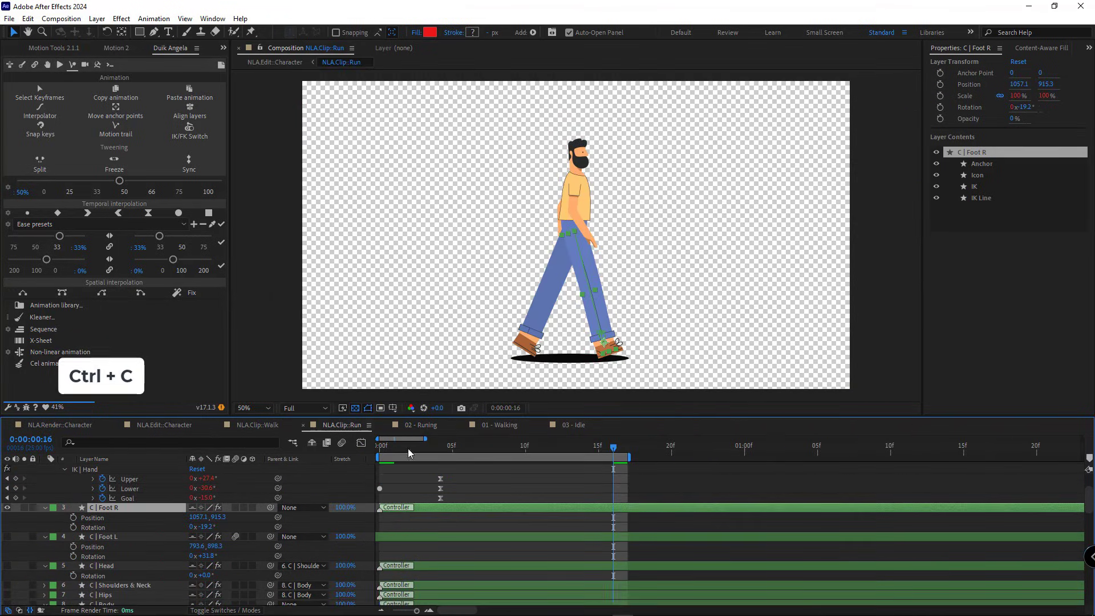
key("ctrl+v")
left_click(422, 426)
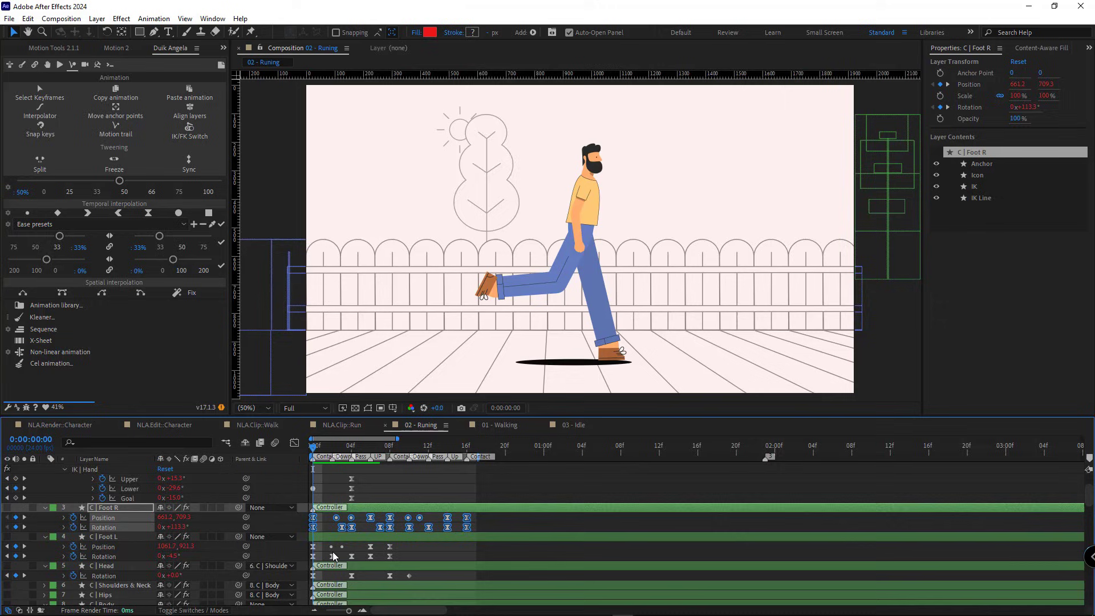
left_click(104, 546)
key("ctrl+c")
left_click(342, 426)
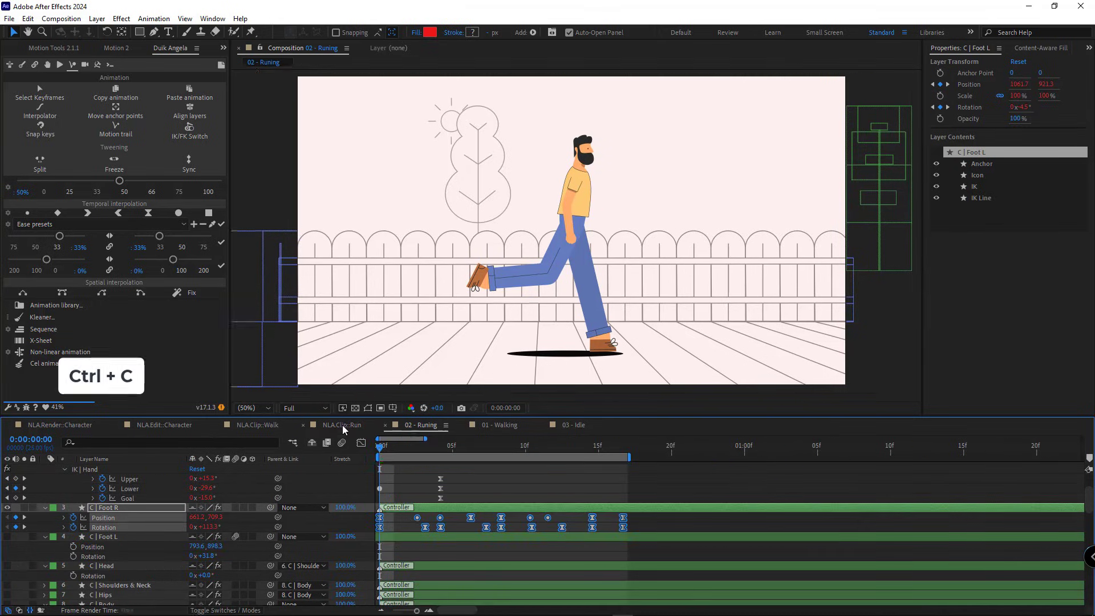
left_click(427, 538)
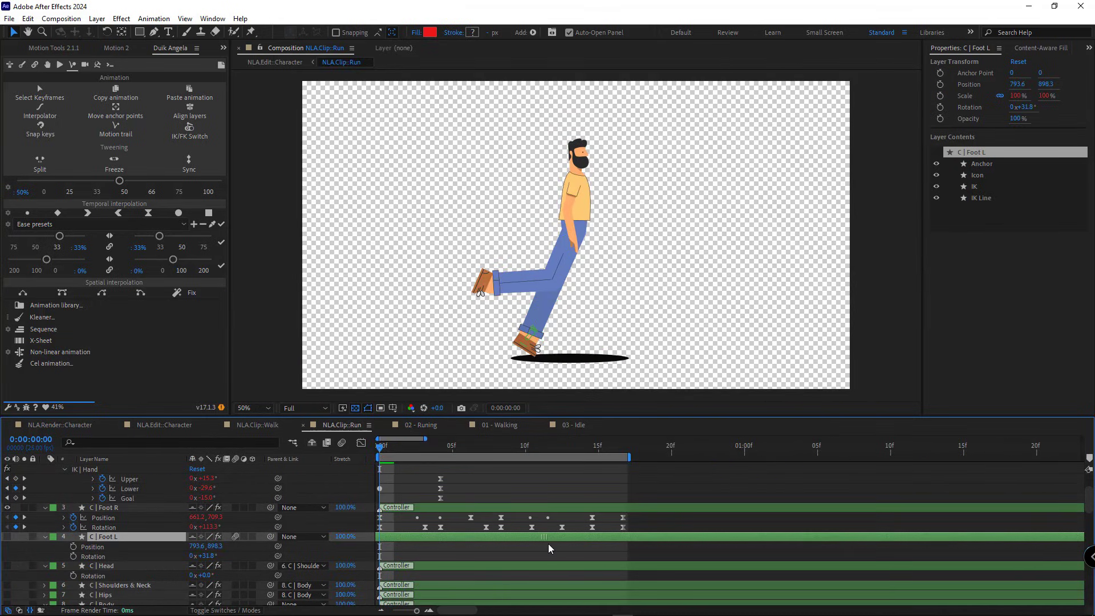
key("ctrl+v")
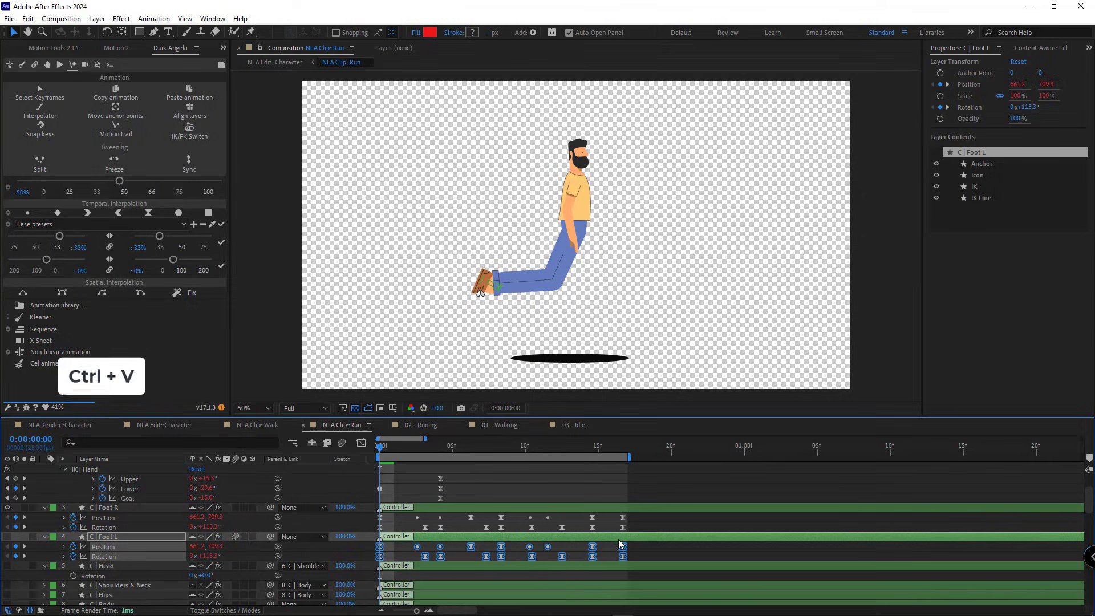
Adjust the timing of the pasted Foot L keyframes around frame 8.
left_click(422, 425)
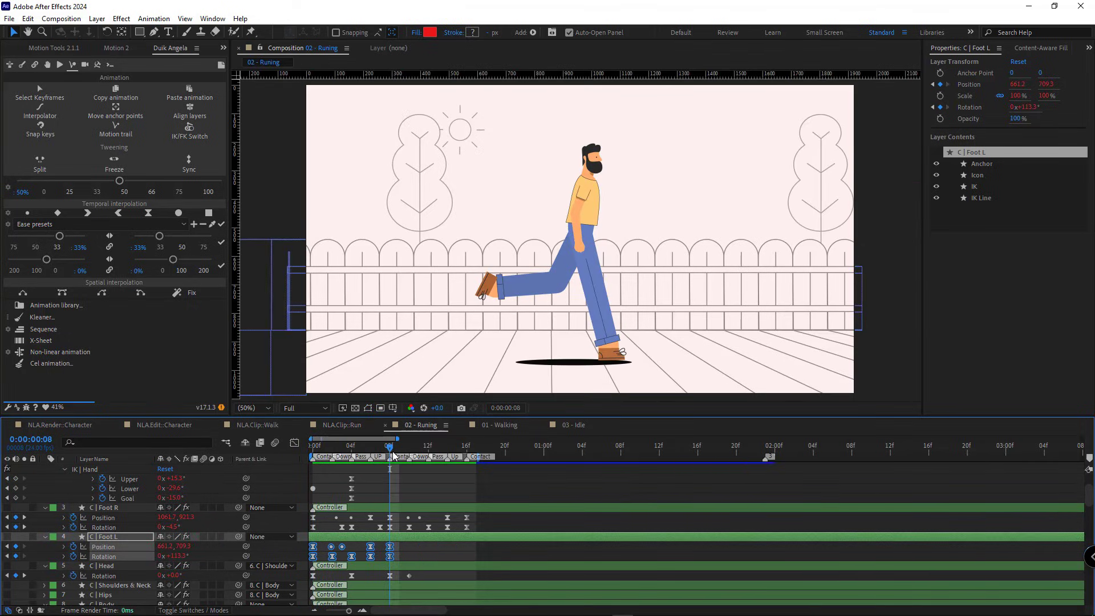
left_click(343, 426)
left_click(485, 448)
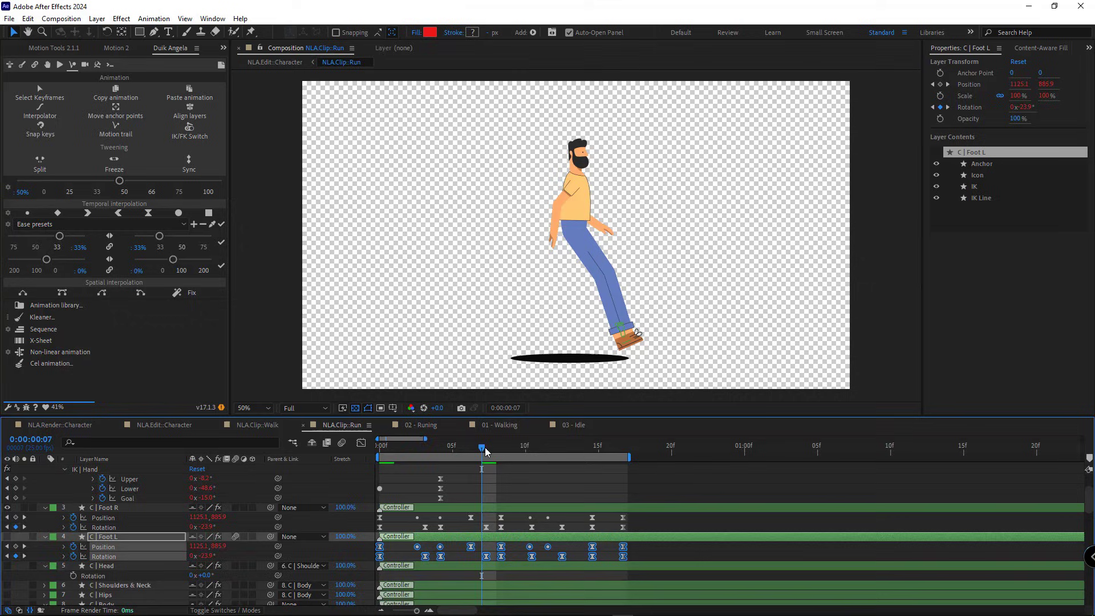
left_click(493, 447)
left_click_drag(642, 537, 565, 546)
key("ctrl+shift+z")
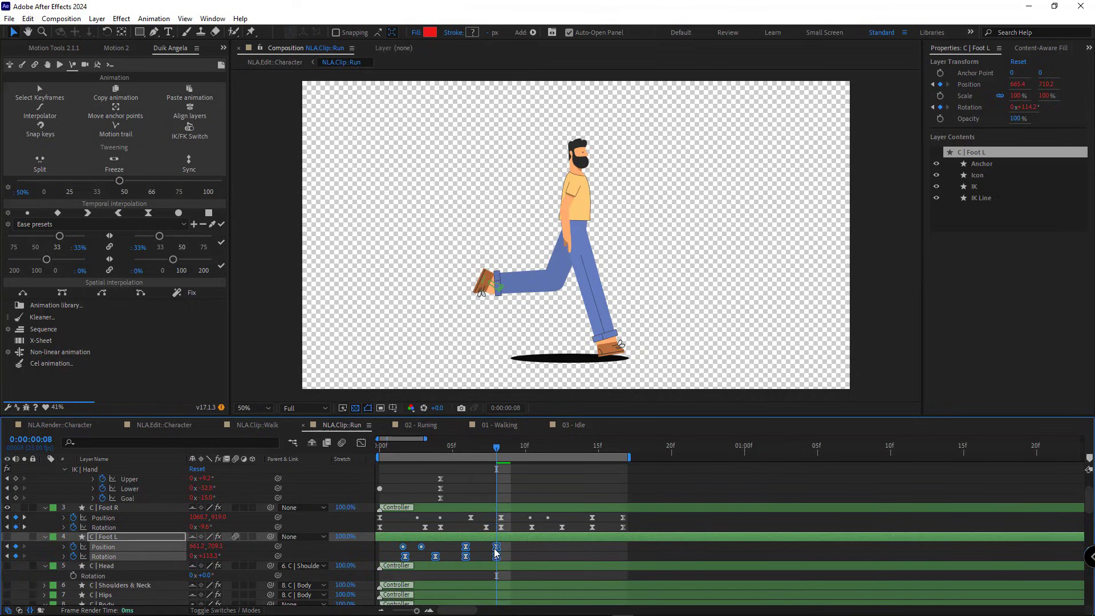
left_click(450, 554)
left_click_drag(427, 538, 383, 562)
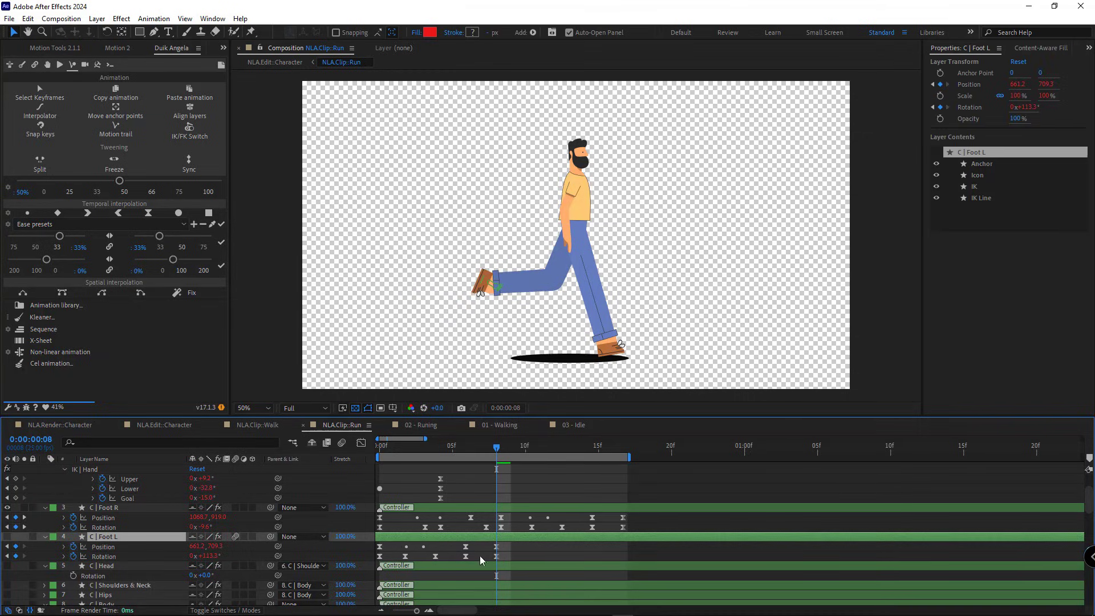
Squeeze all Foot R Position and Rotation keyframes so they end at frame 16.
left_click(616, 450)
left_click_drag(635, 514, 374, 538)
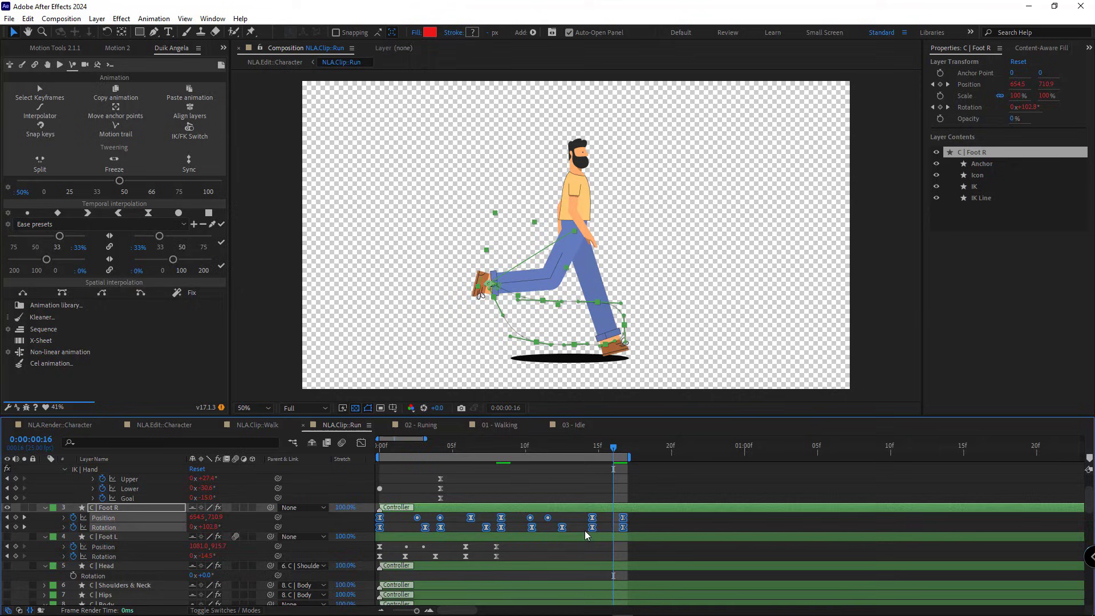
left_click_drag(620, 518, 610, 518)
left_click(498, 448)
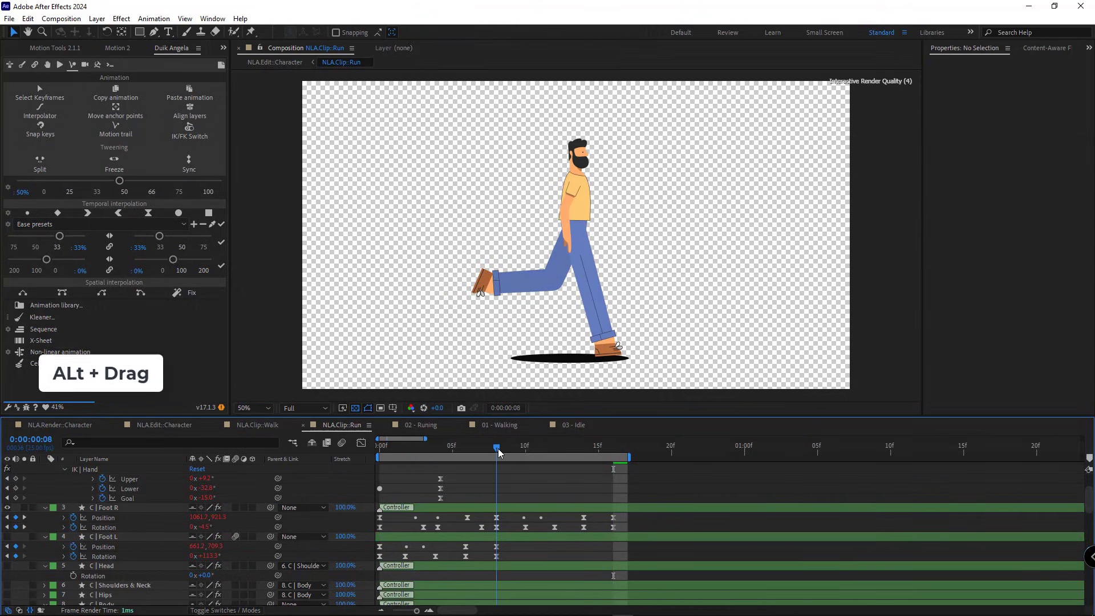
Paste C | Head Rotation keys into the Run clip at frame 0 and stretch them across the cycle.
left_click(420, 425)
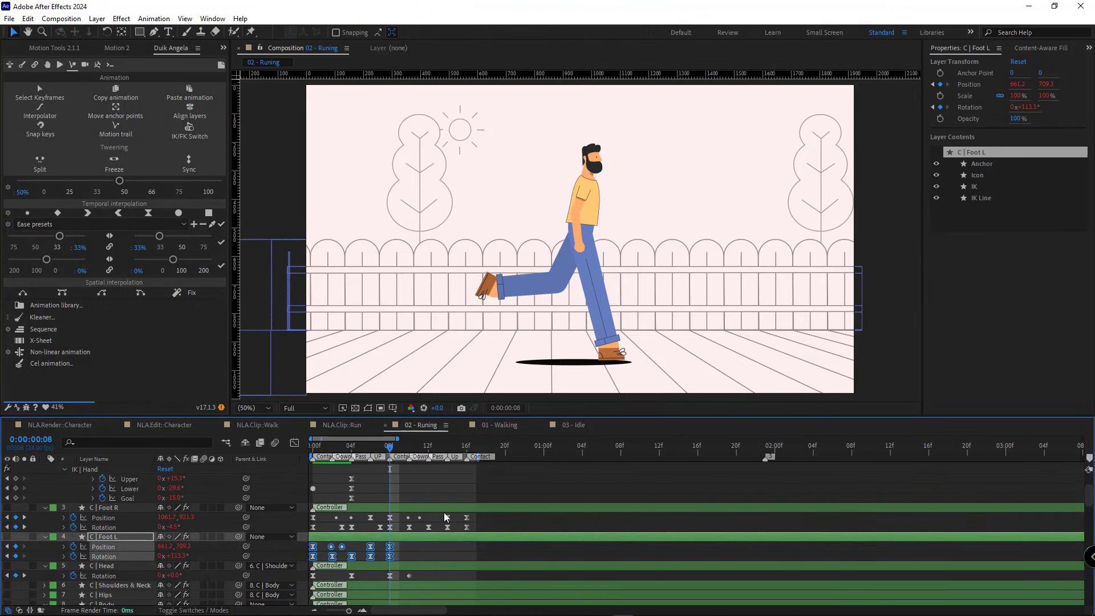
scroll(389, 522, "up", 1)
left_click(131, 519)
key("ctrl+c")
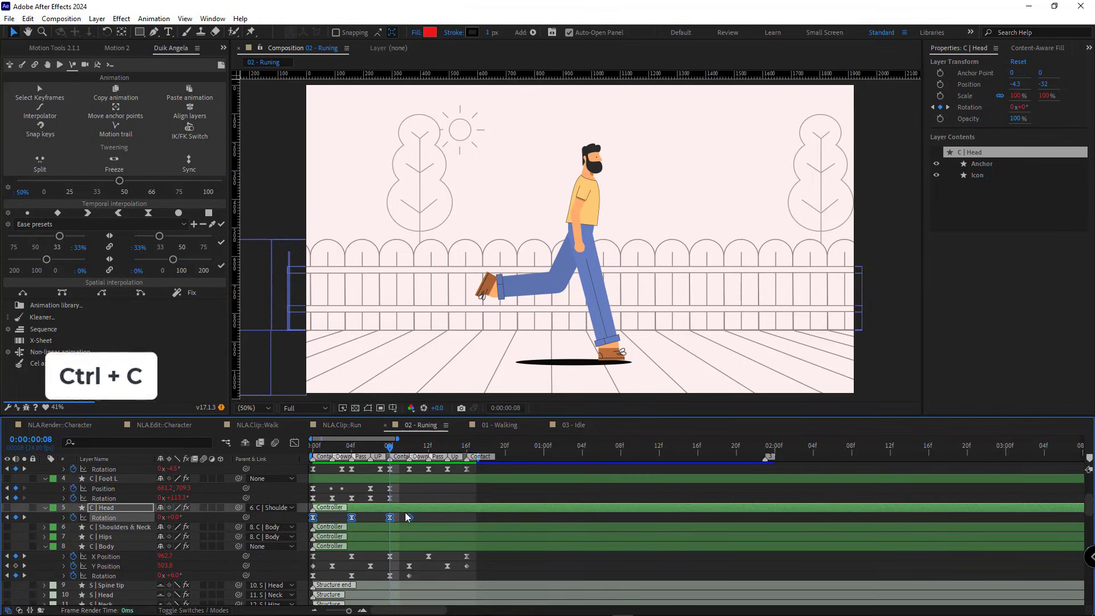
left_click(342, 425)
scroll(438, 519, "down", 3)
left_click(403, 511)
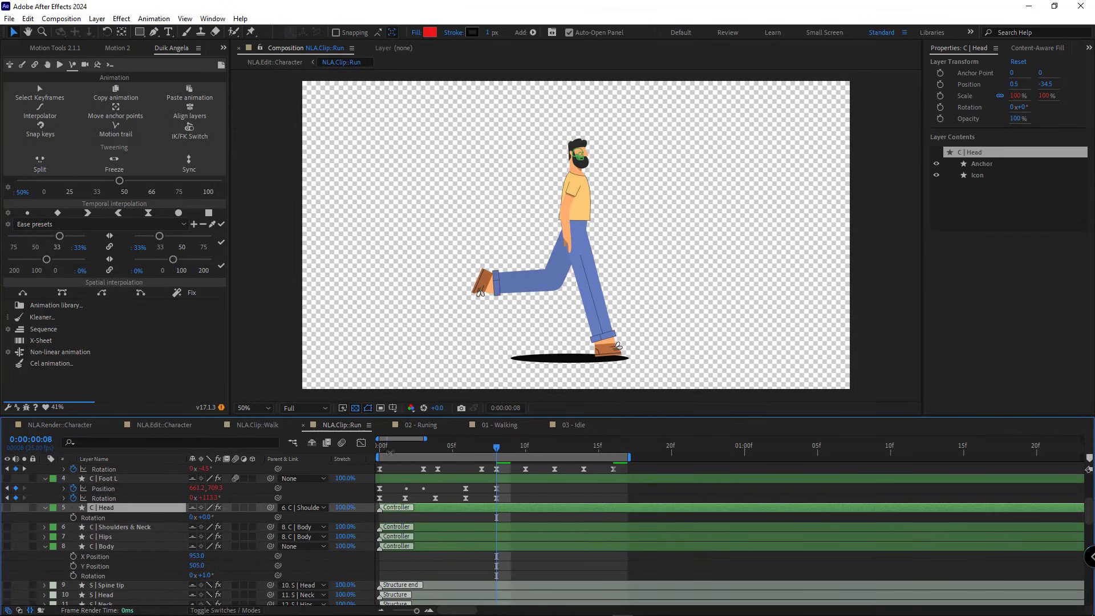
key("Home")
key("ctrl+v")
left_click_drag(496, 517, 614, 517)
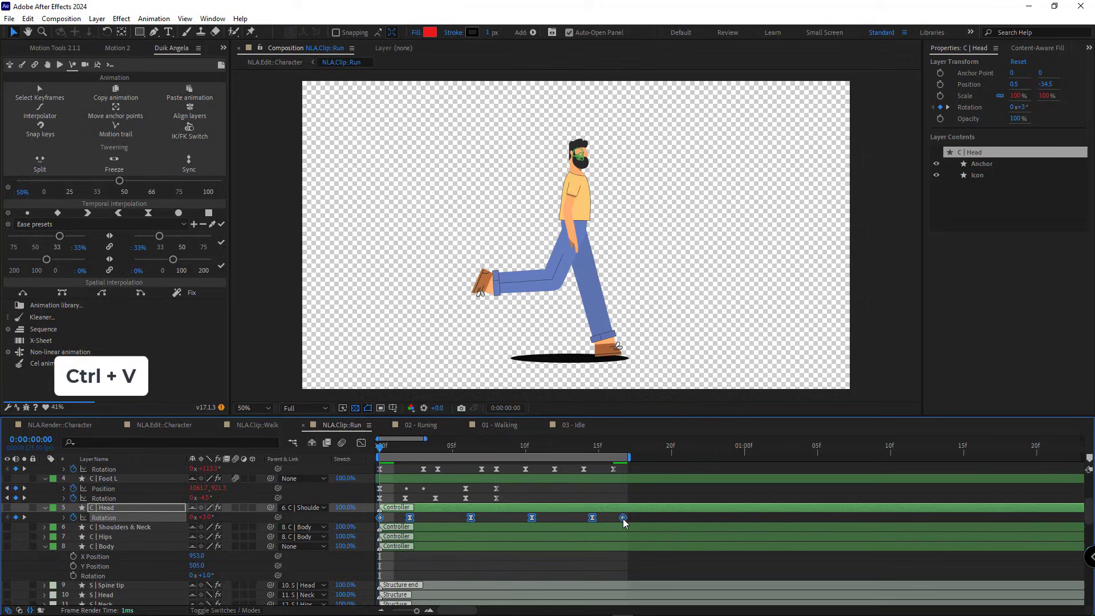
Compare the head pose at frame 10 in 02 - Runing and the Run clip.
left_click(423, 427)
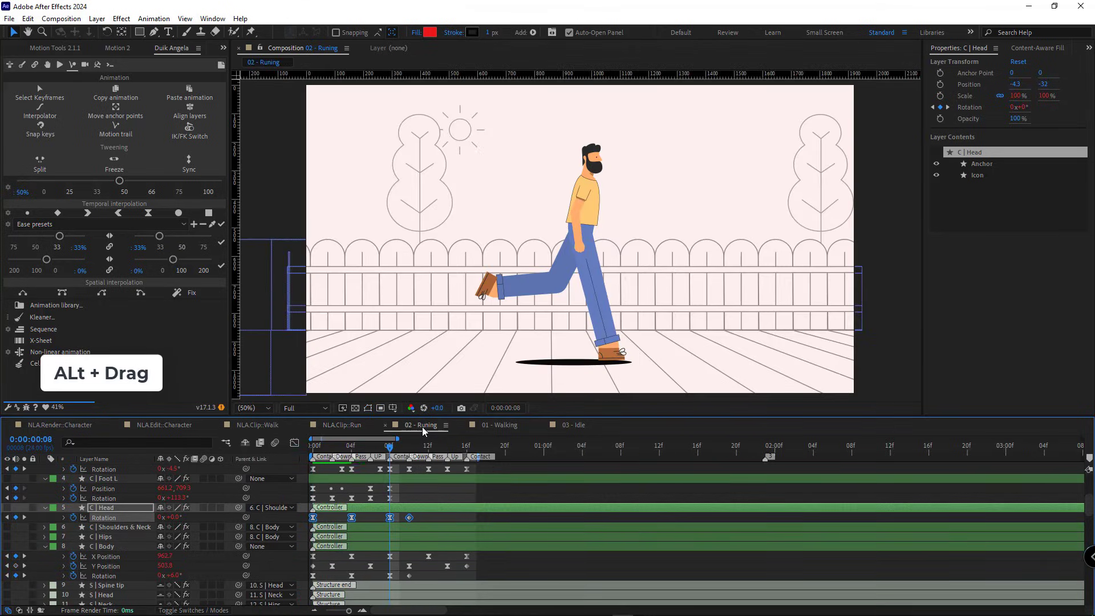
left_click(409, 449)
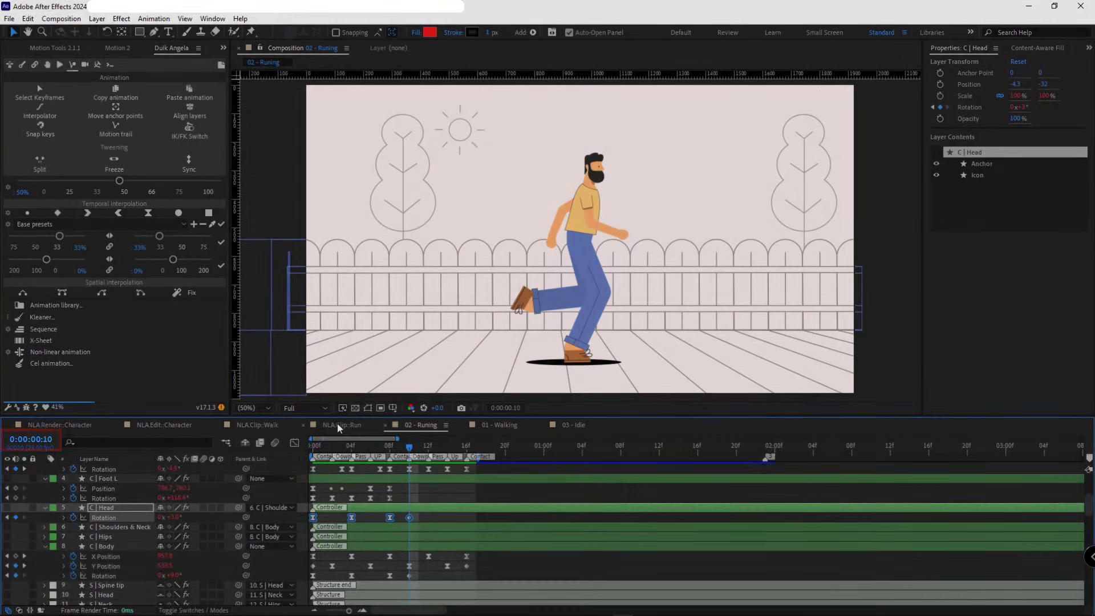
left_click(340, 425)
left_click(526, 449)
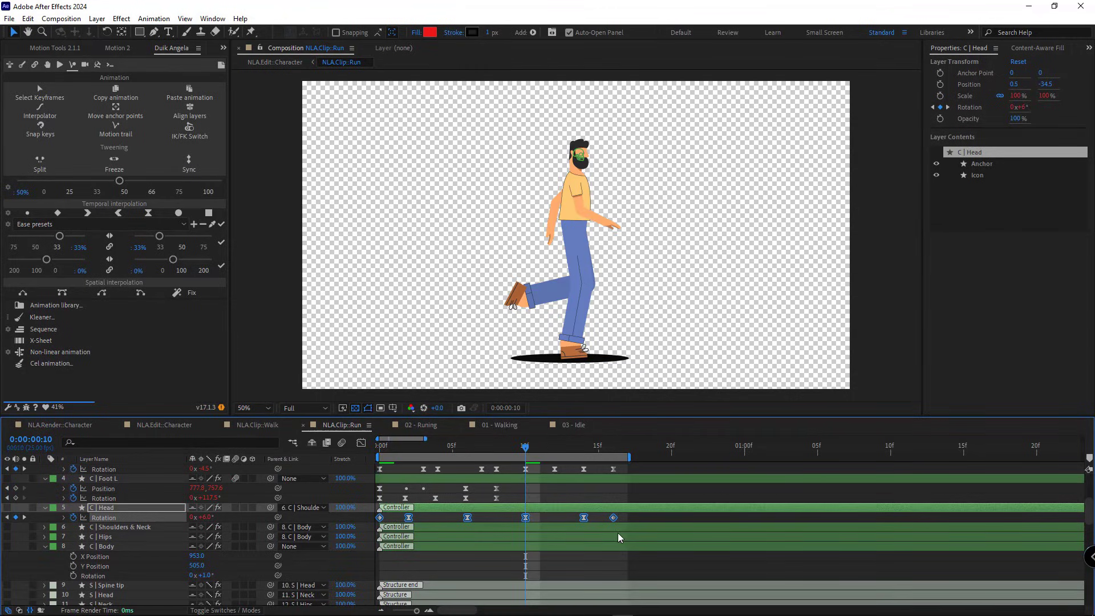
left_click(542, 522)
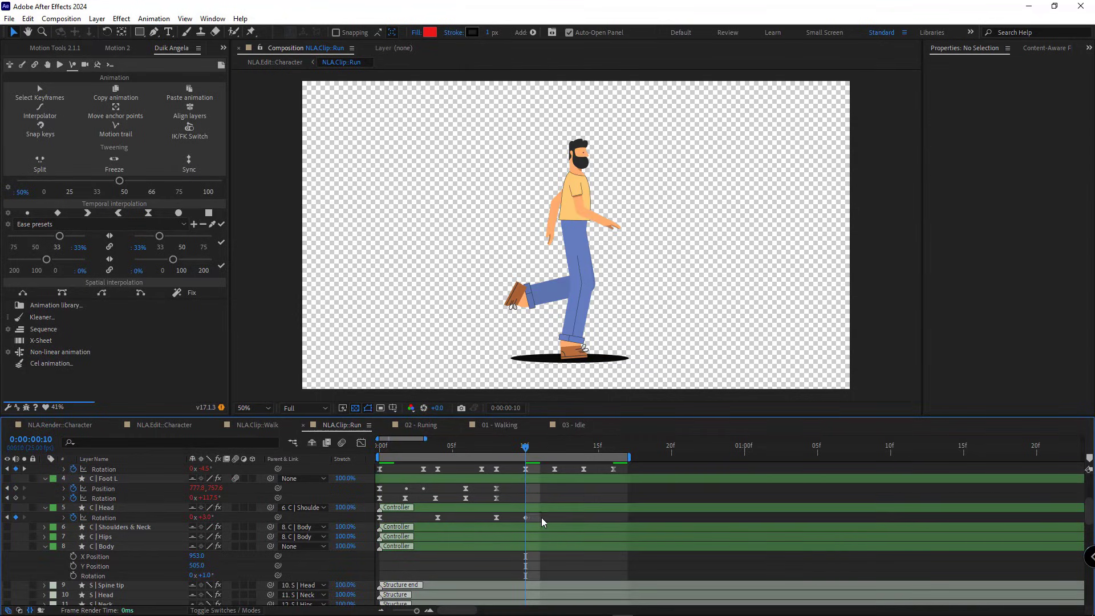
Copy C | Body Position and Rotation keyframes from 02 - Runing onto C | Body in the Run clip.
left_click(420, 425)
scroll(468, 512, "down", 2)
left_click(108, 527)
left_click(116, 547, "shift")
key("ctrl+c")
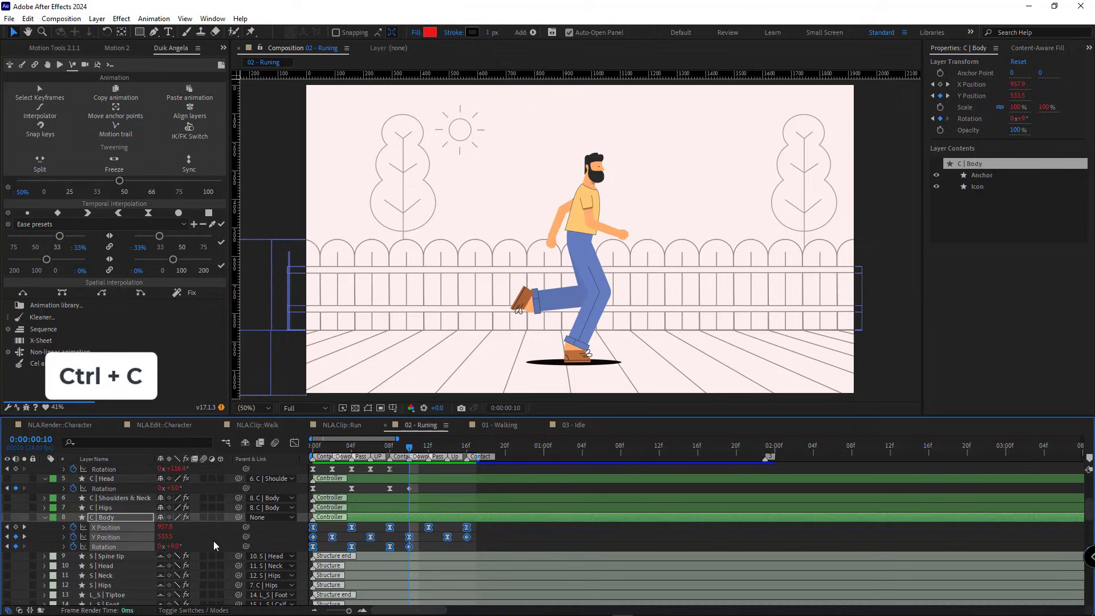
left_click(501, 427)
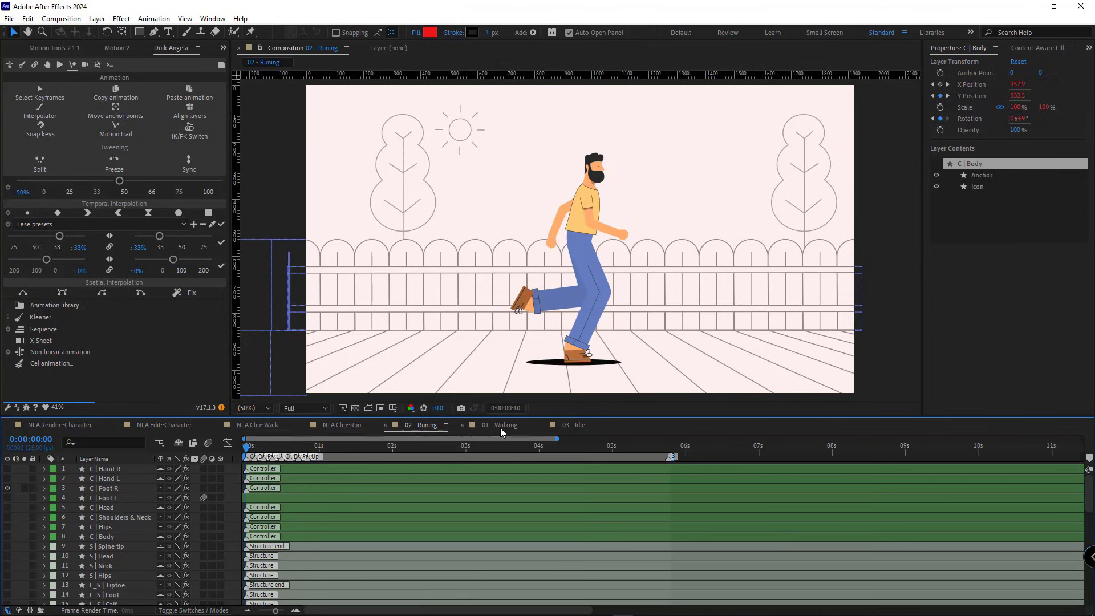
left_click(341, 425)
left_click(113, 547)
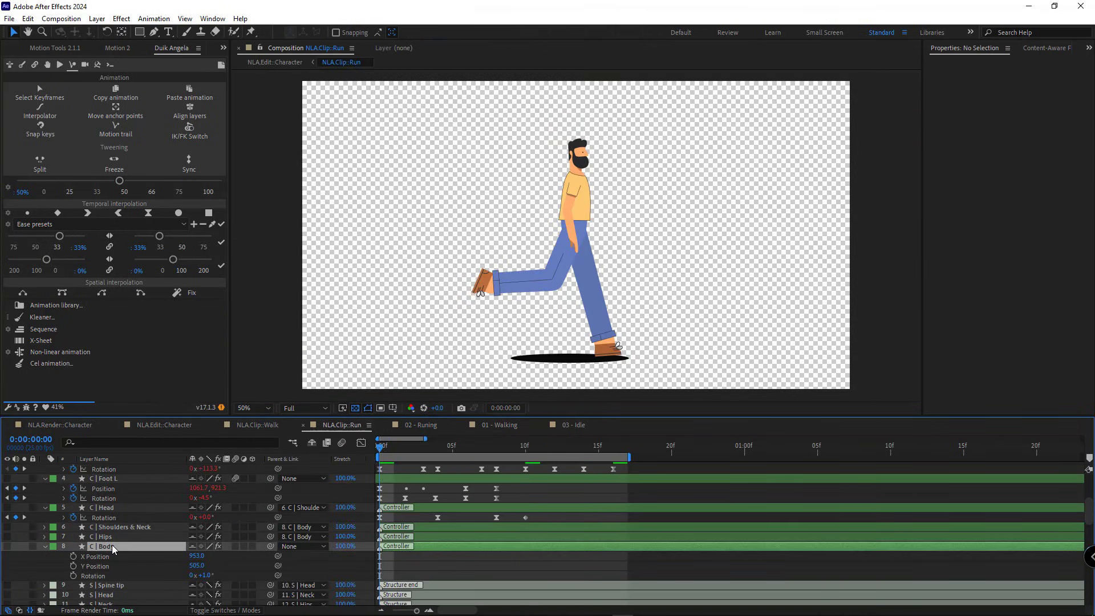
key("ctrl+v")
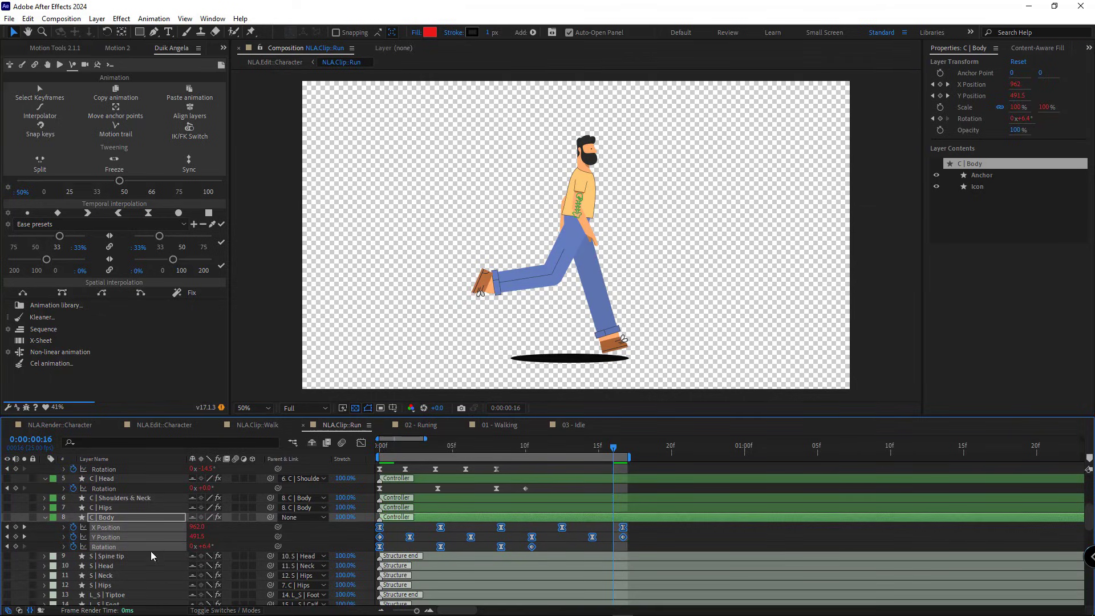
Compress the body keyframes to end at frame 16 and slide its Rotation keys six frames earlier.
left_click(152, 547)
left_click_drag(533, 547, 627, 549)
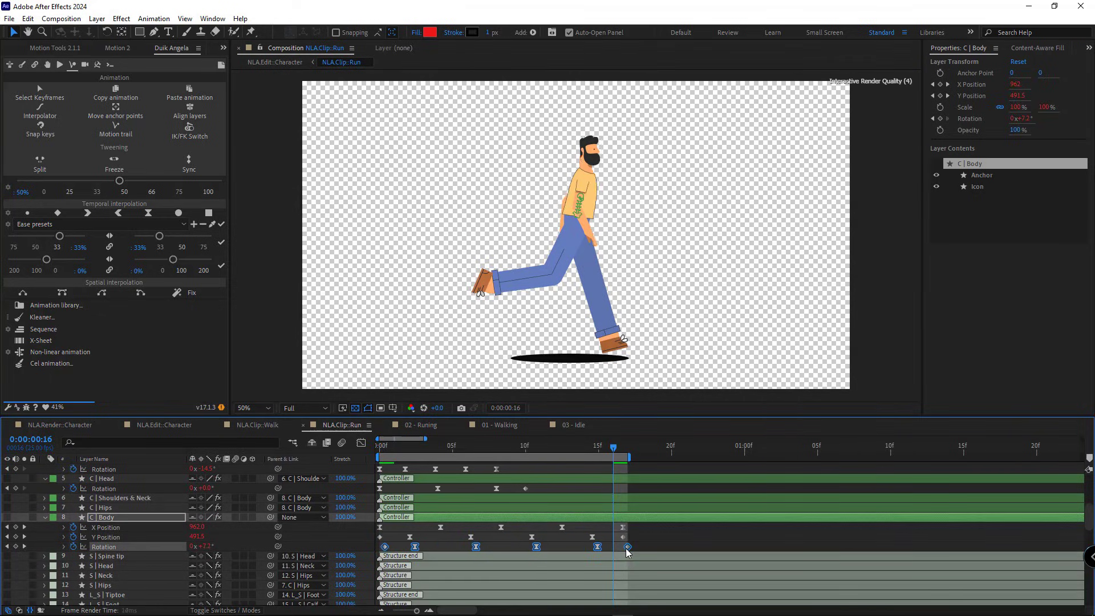
left_click_drag(385, 548, 379, 547)
left_click_drag(634, 524, 377, 549)
left_click_drag(624, 528, 377, 552)
left_click_drag(613, 547, 526, 549)
left_click(560, 543)
Paste the running shoe-lace Rotation keyframes onto R_Shoe's lace and lace 2 in the Run clip.
left_click(430, 426)
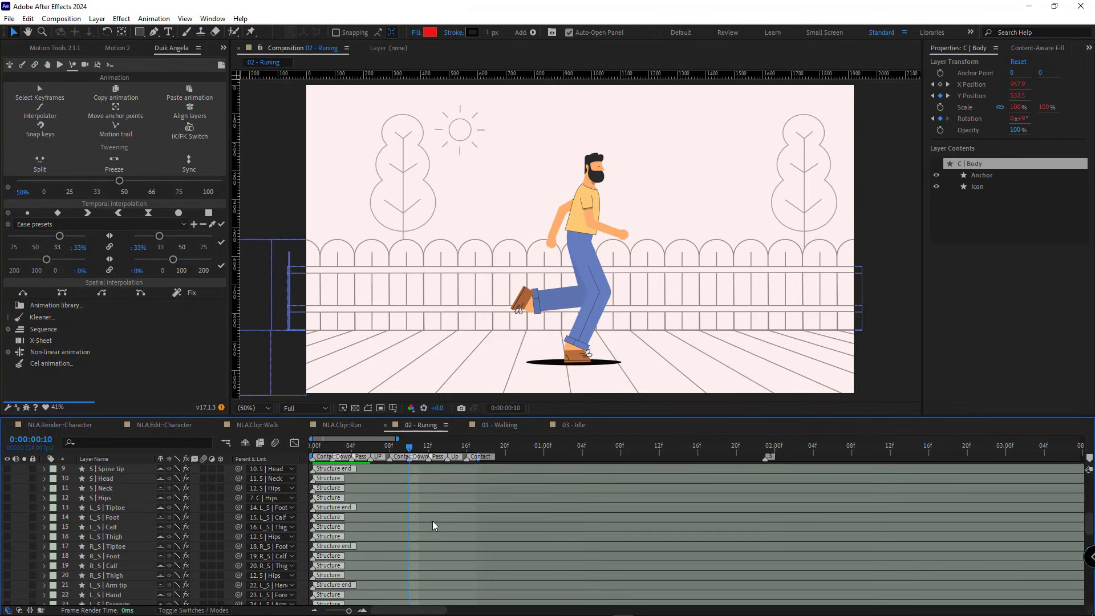
scroll(432, 521, "down", 5)
left_click_drag(559, 540, 376, 570)
key("ctrl+c")
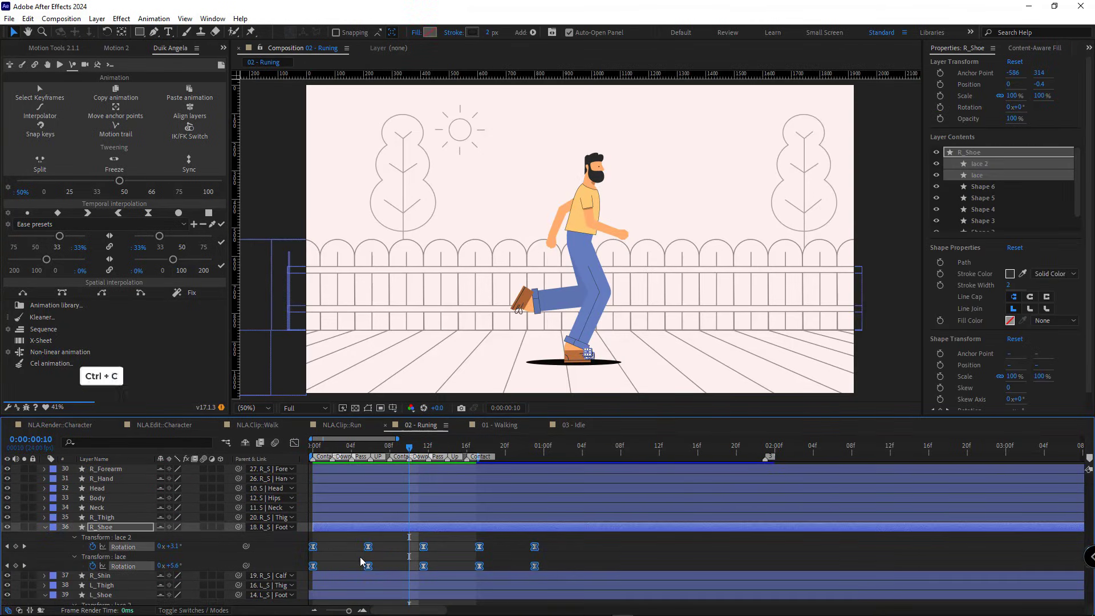
left_click(342, 425)
scroll(481, 516, "down", 8)
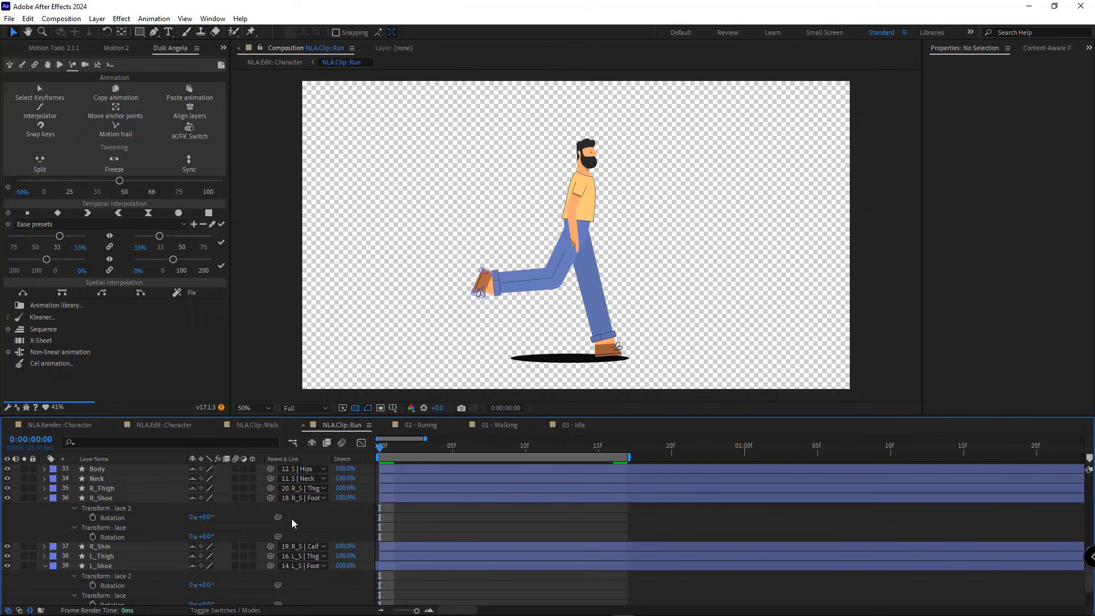
left_click(173, 500)
key("ctrl+v")
left_click(126, 545, "ctrl")
key("ctrl+v")
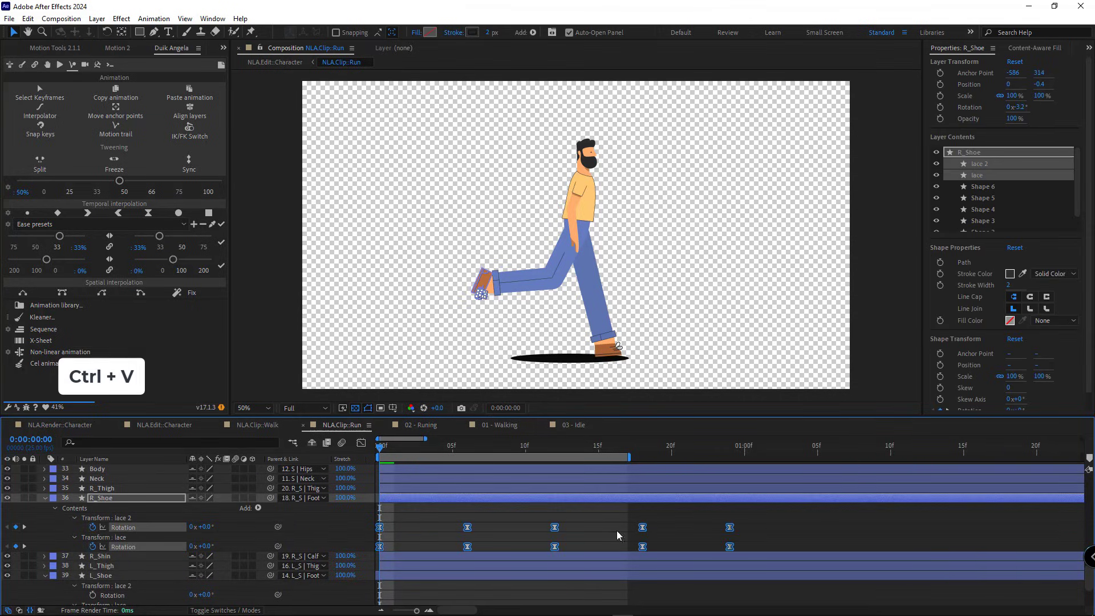
Compress the R_Shoe lace rotation keys in time and return to the first frame.
left_click_drag(729, 528, 614, 528)
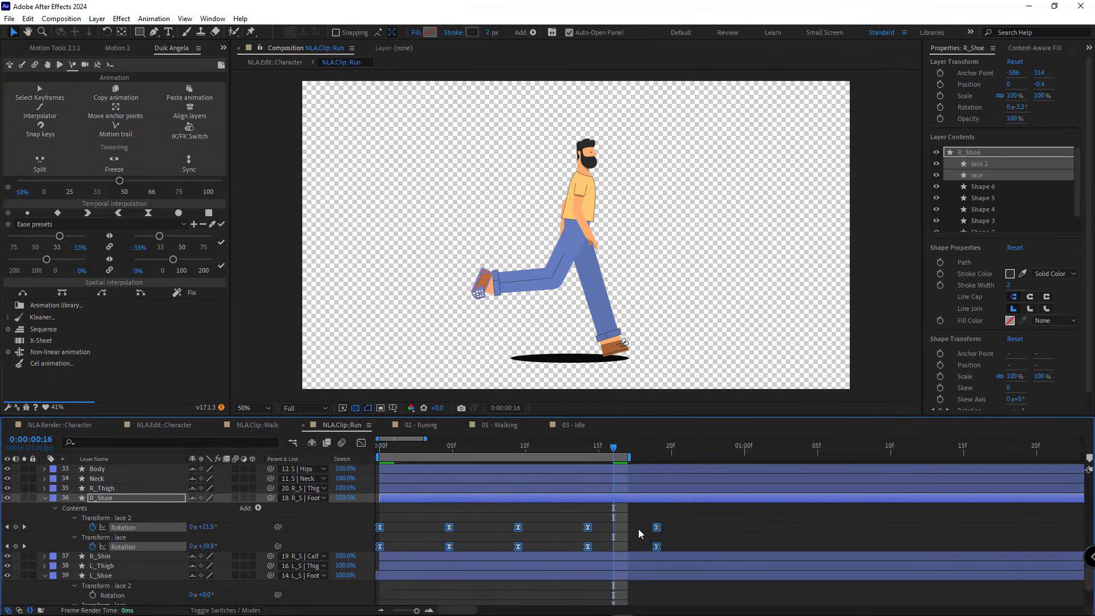
left_click_drag(377, 448, 495, 467)
scroll(490, 474, "down", 2)
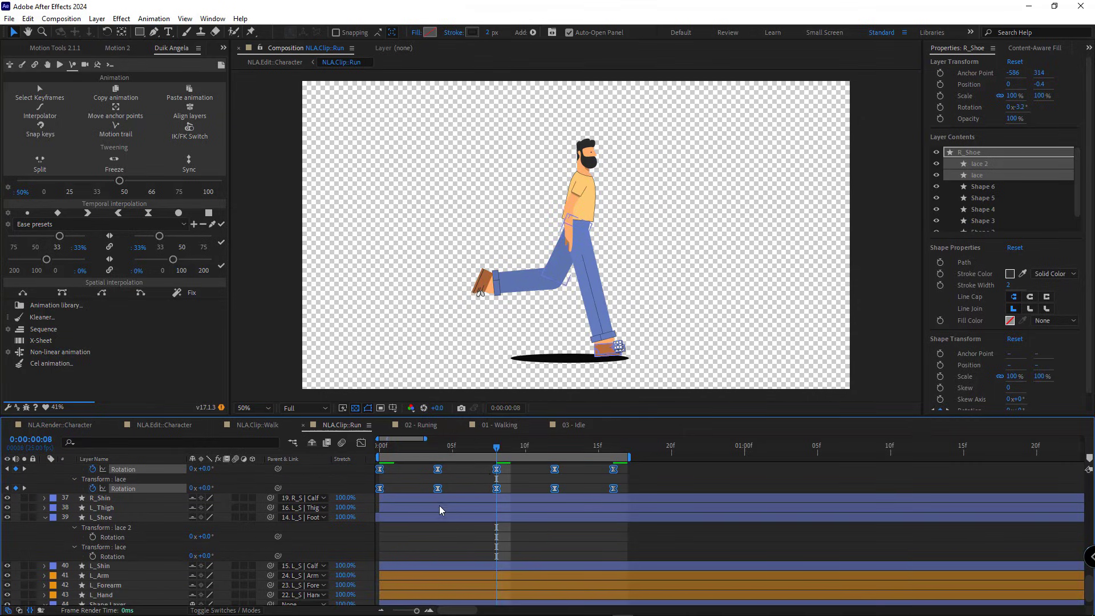
left_click(381, 448)
Copy the R_Shoe lace rotation keys onto L_Shoe's two laces, offset eight frames earlier.
left_click(114, 537)
left_click(129, 558, "shift")
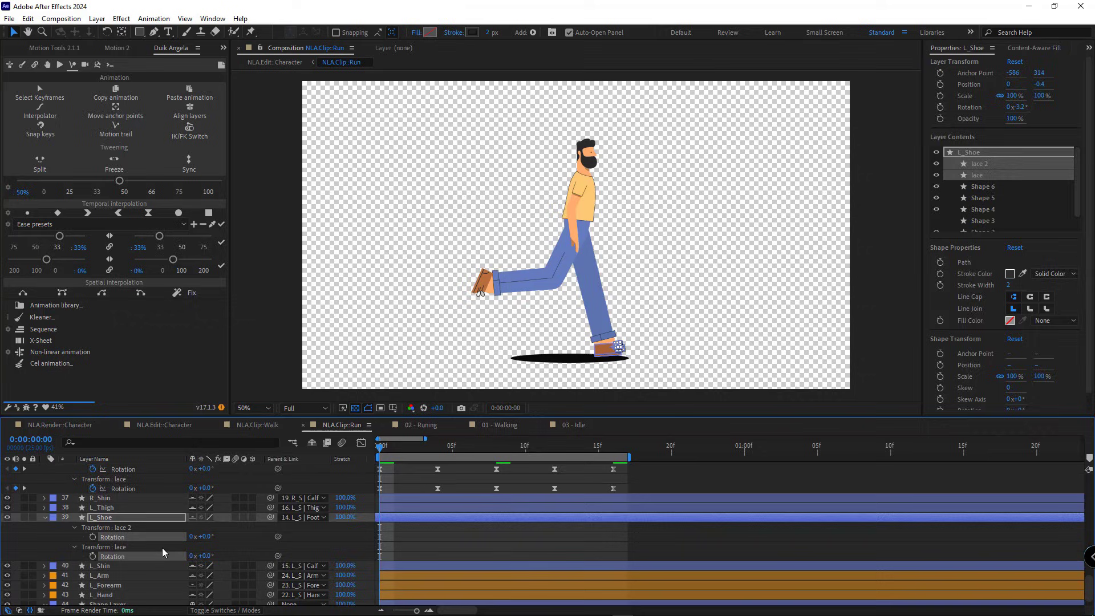
left_click_drag(633, 471, 375, 491)
key("ctrl+c")
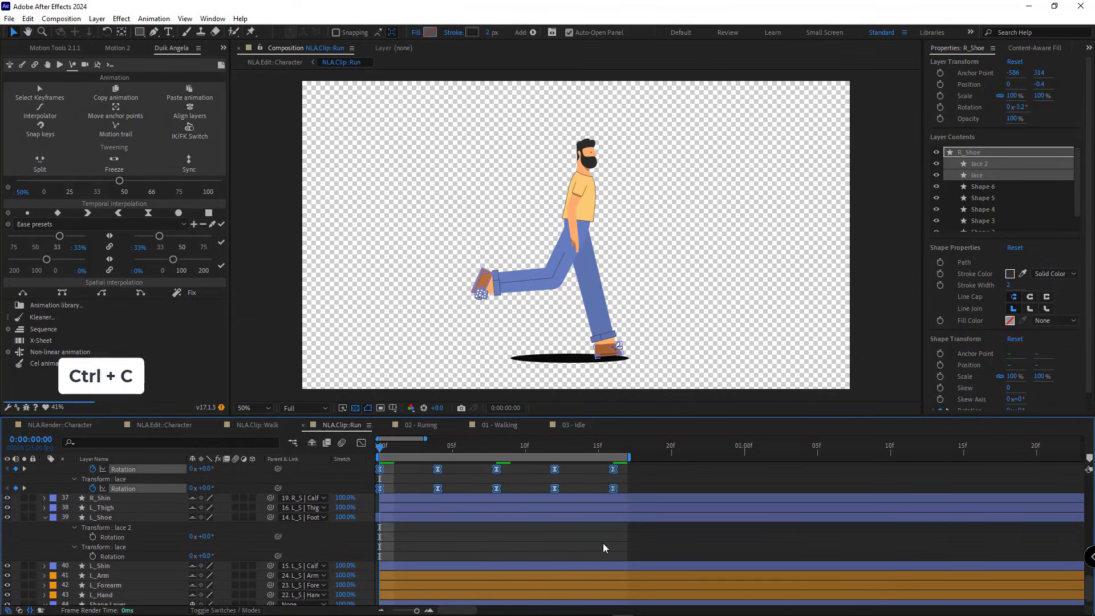
left_click(130, 538)
left_click(139, 556, "shift")
key("ctrl+v")
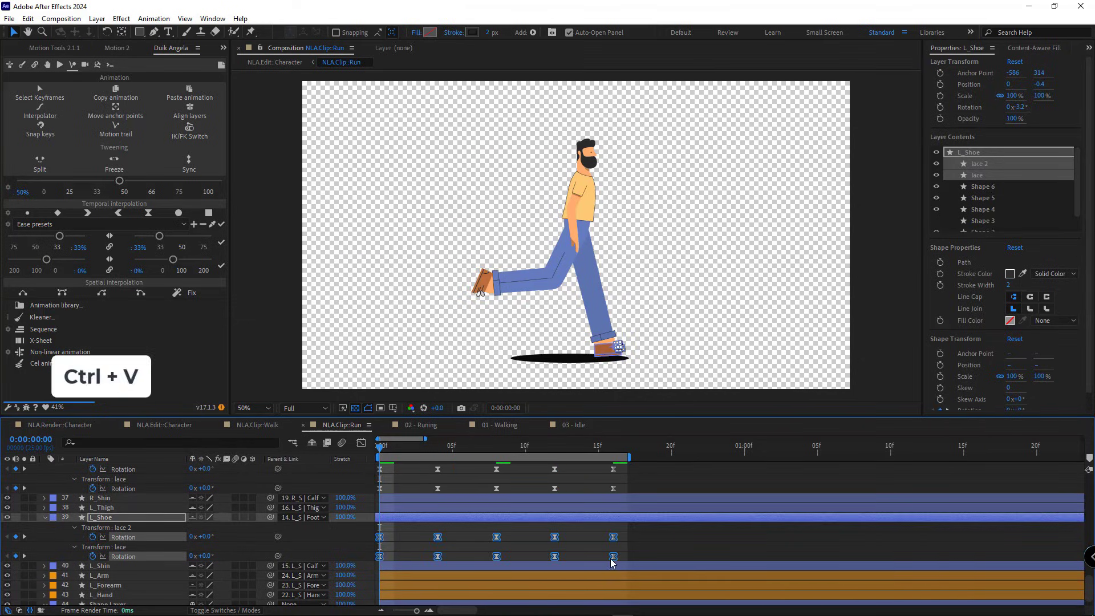
left_click_drag(613, 537, 496, 544)
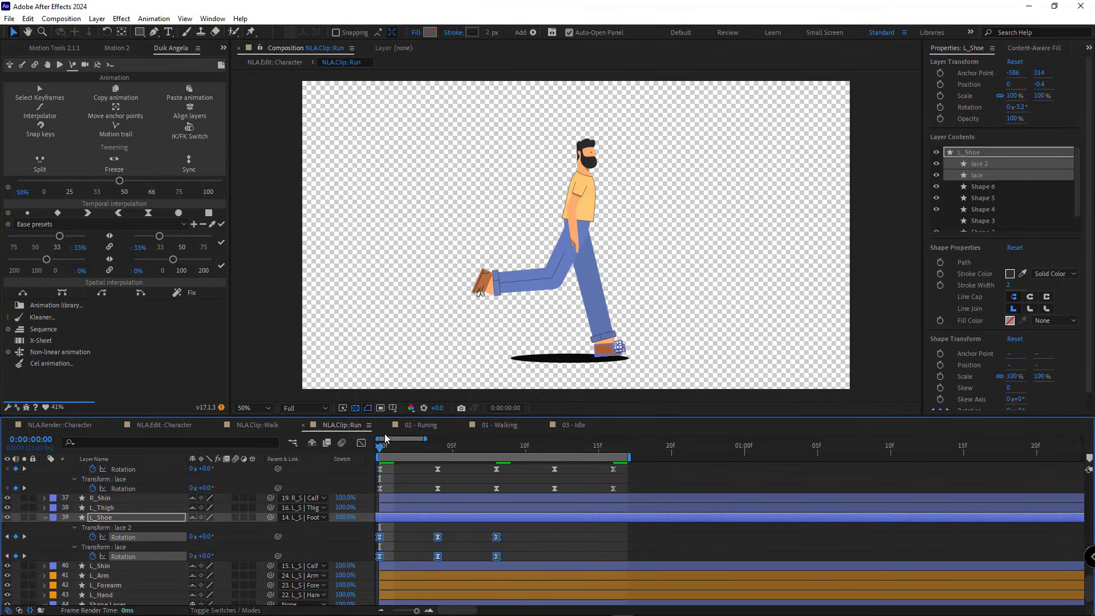
Copy only the lace 2 Rotation expression from 02 - Runing.
left_click(422, 427)
right_click(120, 500)
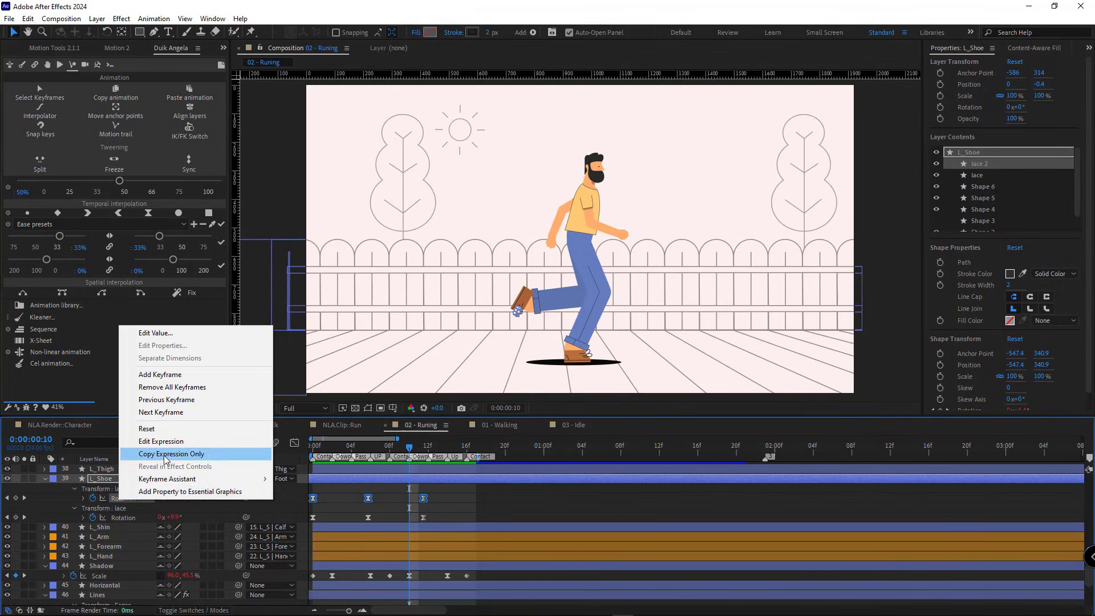
left_click(165, 454)
left_click(331, 428)
key("ctrl+c")
scroll(525, 540, "down", 1)
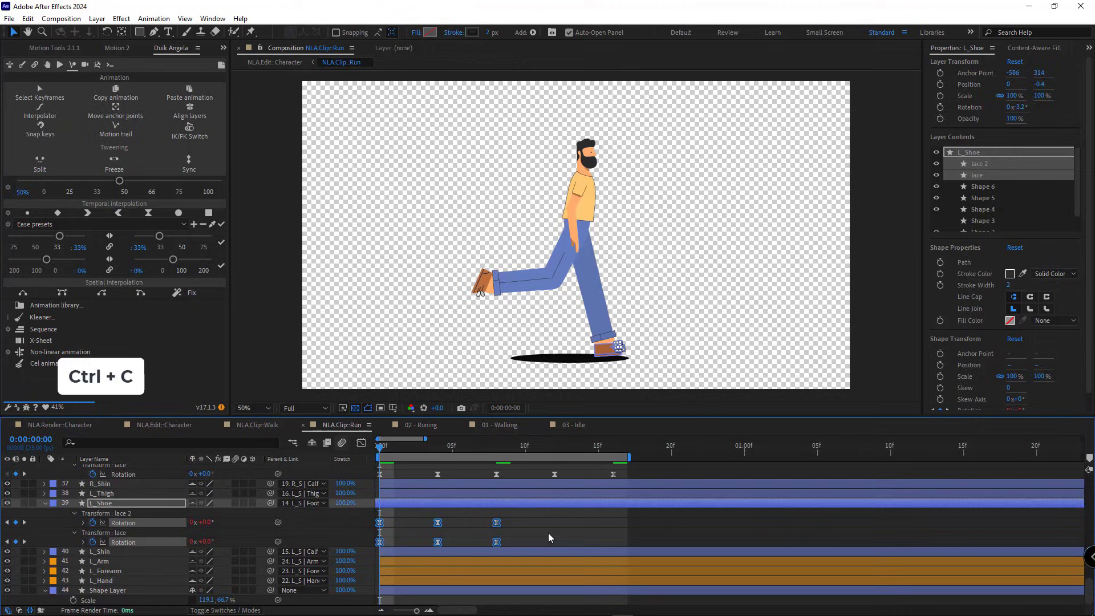
Paste the Shadow's Scale keyframes from 02 - Runing onto the Run clip's Shape Layer.
left_click(413, 426)
scroll(469, 551, "down", 1)
left_click_drag(478, 565, 310, 548)
key("ctrl+c")
left_click(341, 425)
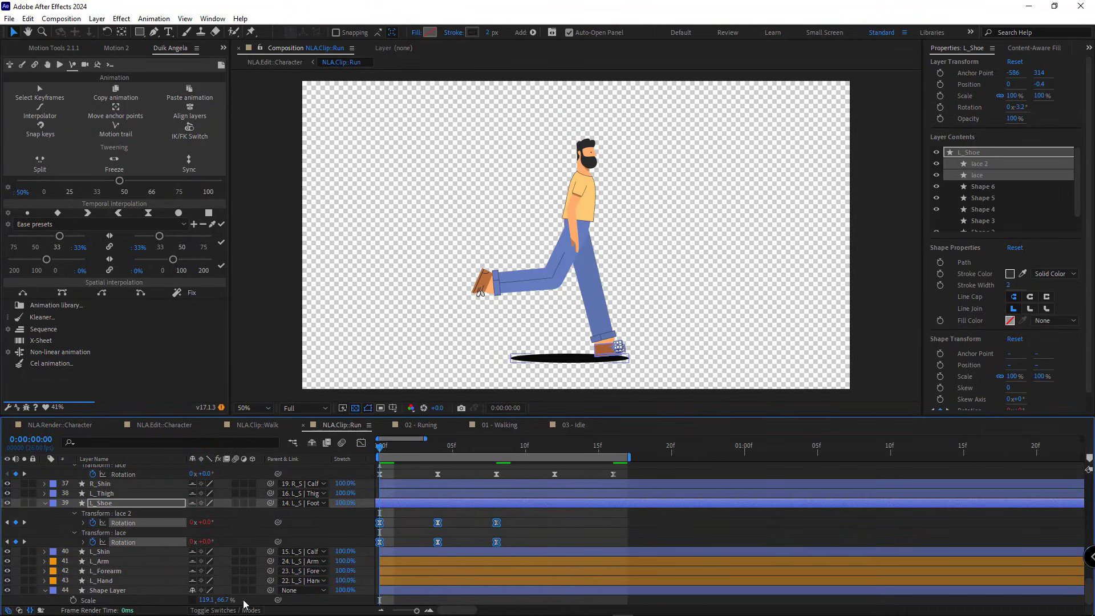
left_click(109, 591)
key("ctrl+v")
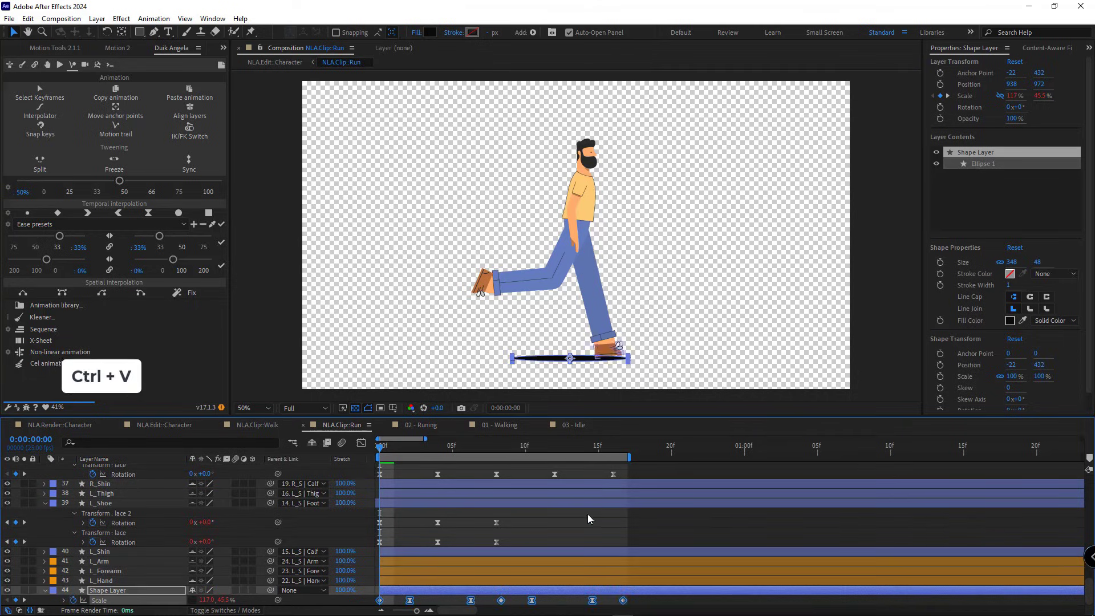
left_click(614, 446)
Preview the running clip, trim NLA.Clip::Run to its work area, and go back to NLA.Edit::Character.
left_click(652, 541)
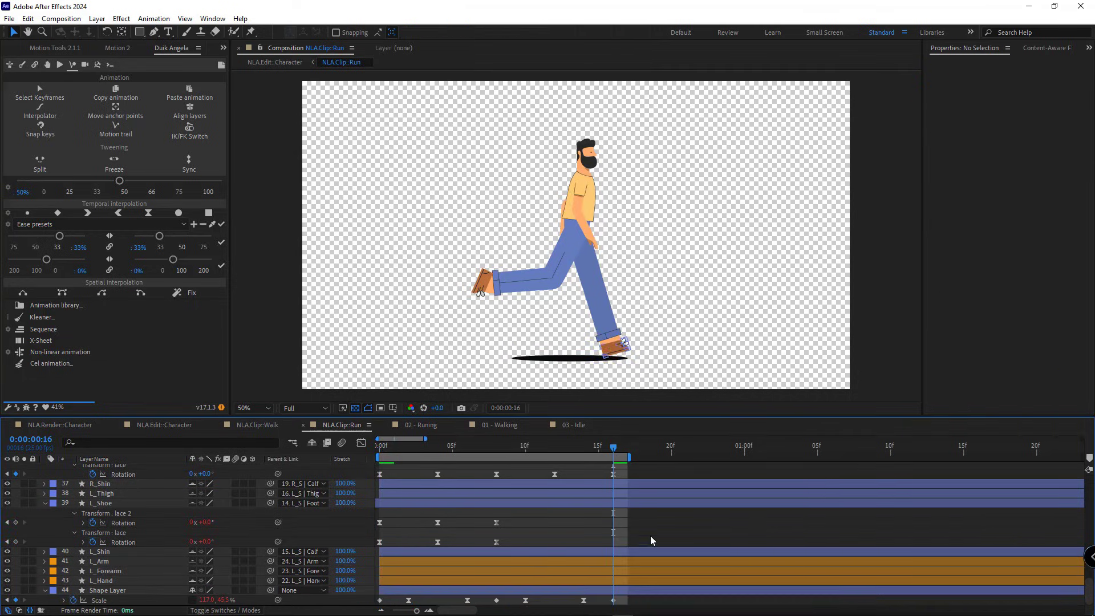
key("space")
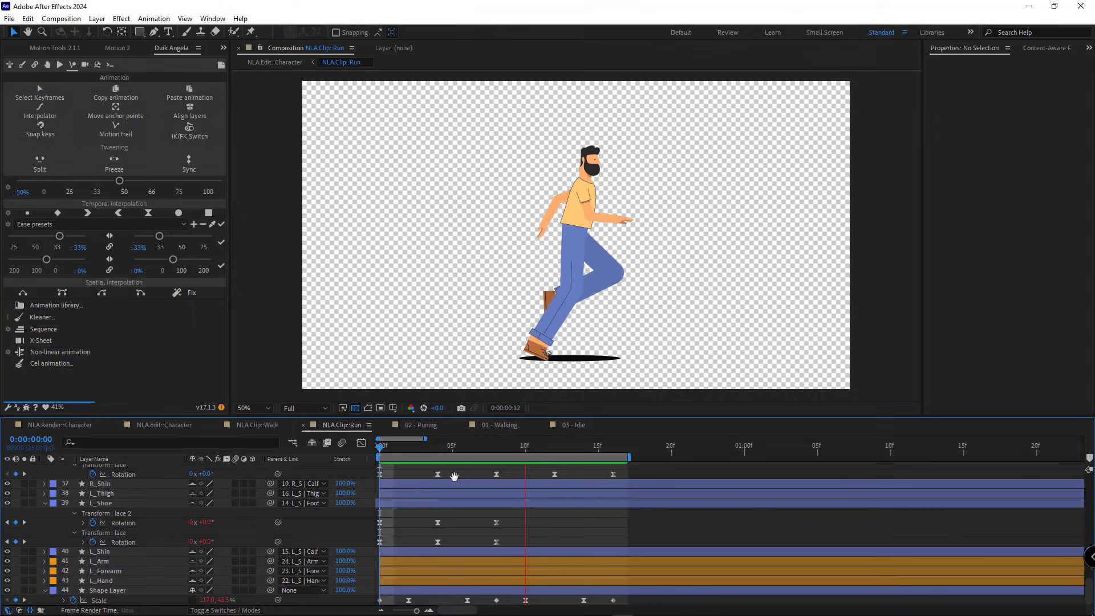
key("space")
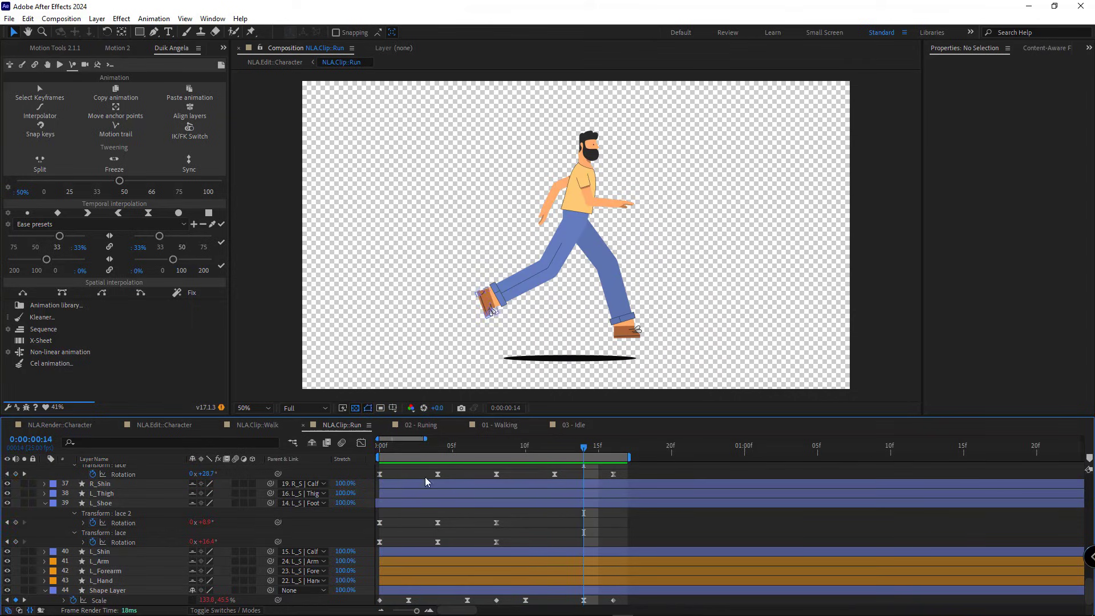
right_click(609, 457)
left_click(648, 490)
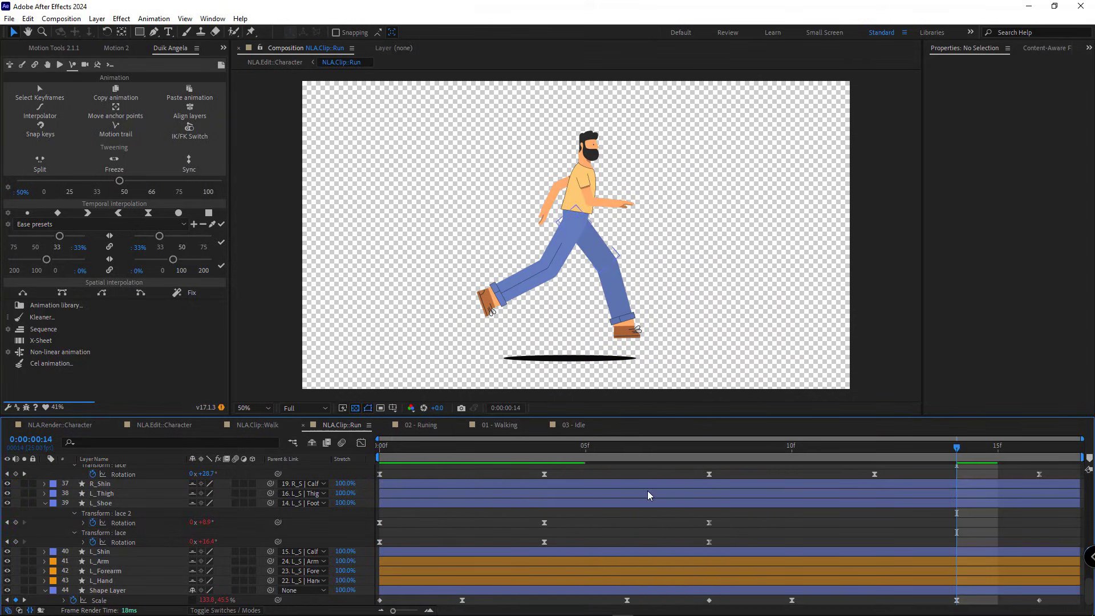
left_click(163, 426)
Slide the Run clip later, label it Fuchsia, and edit its Time Remap keyframes.
left_click_drag(386, 481, 404, 484)
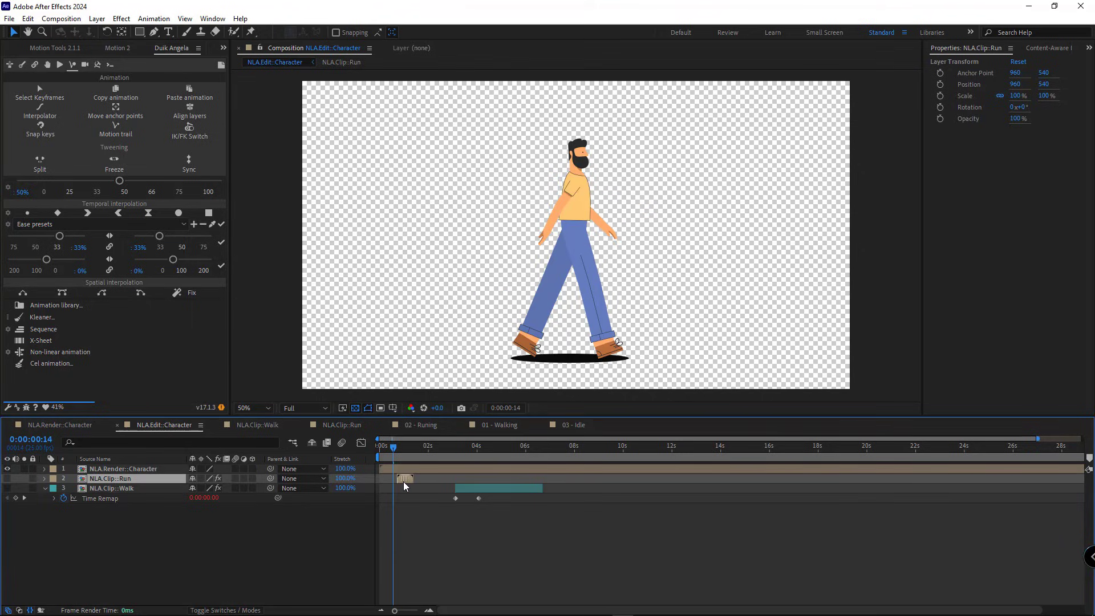
left_click(54, 478)
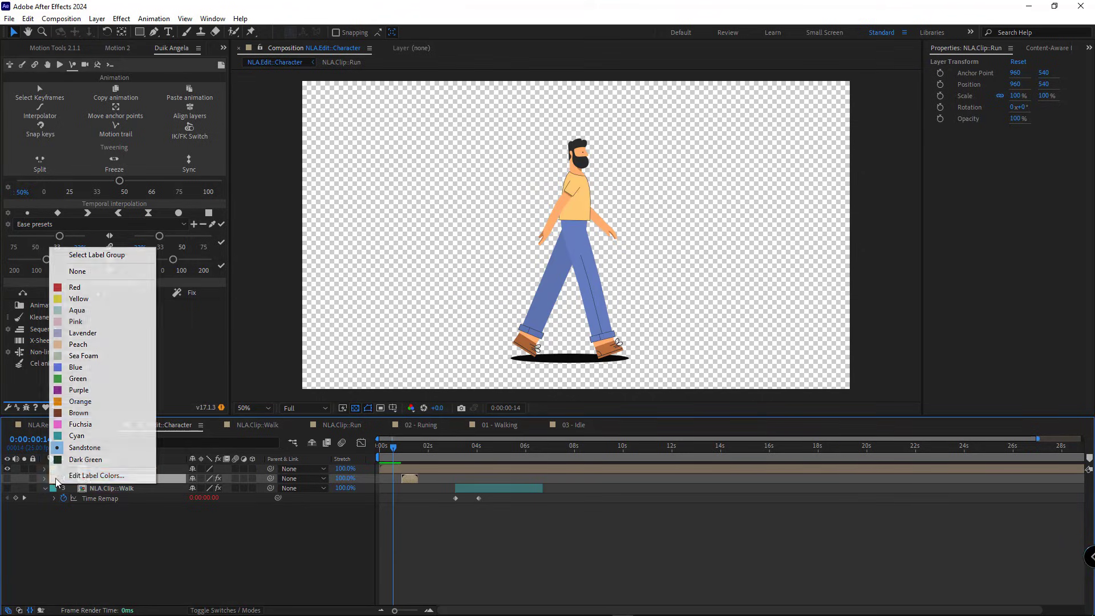
left_click(97, 420)
key("ctrl+alt+t")
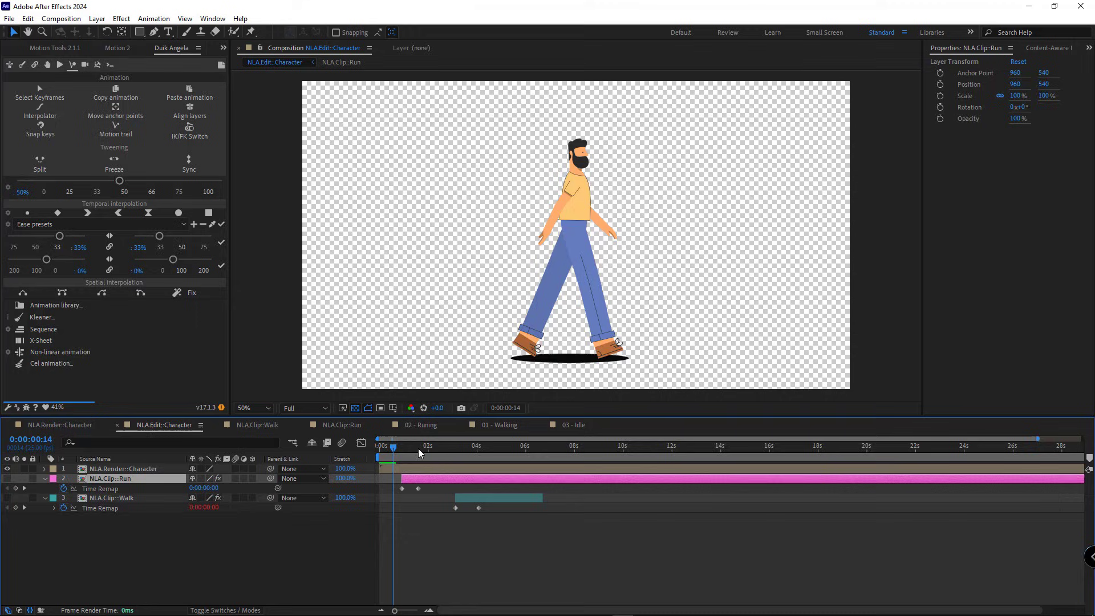
key("k")
scroll(415, 489, "up", 2)
scroll(431, 465, "left", 2)
left_click_drag(432, 448, 494, 450)
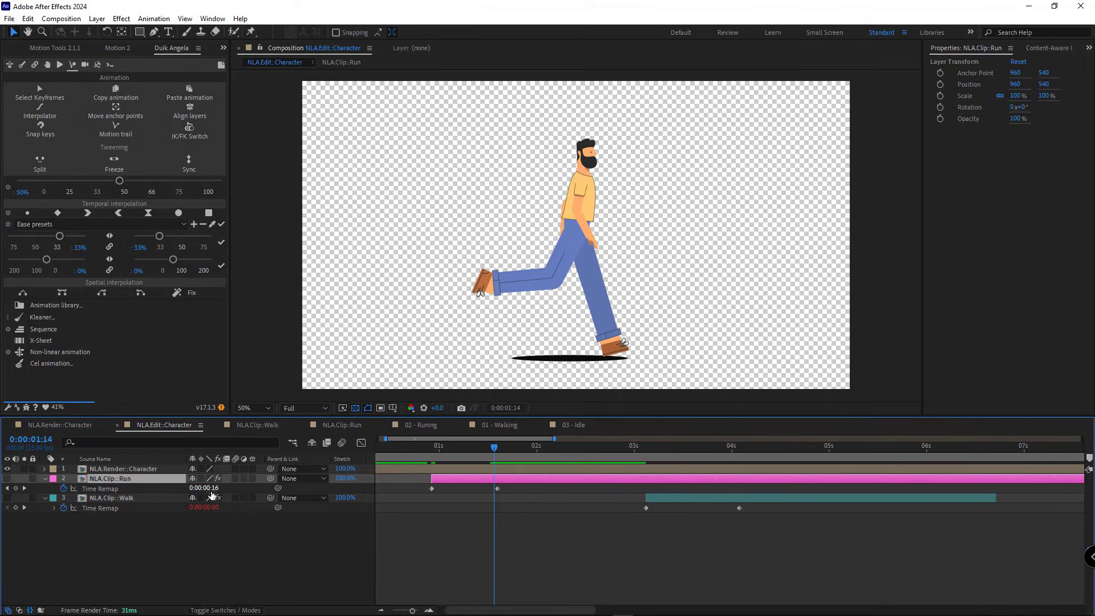
left_click(15, 488)
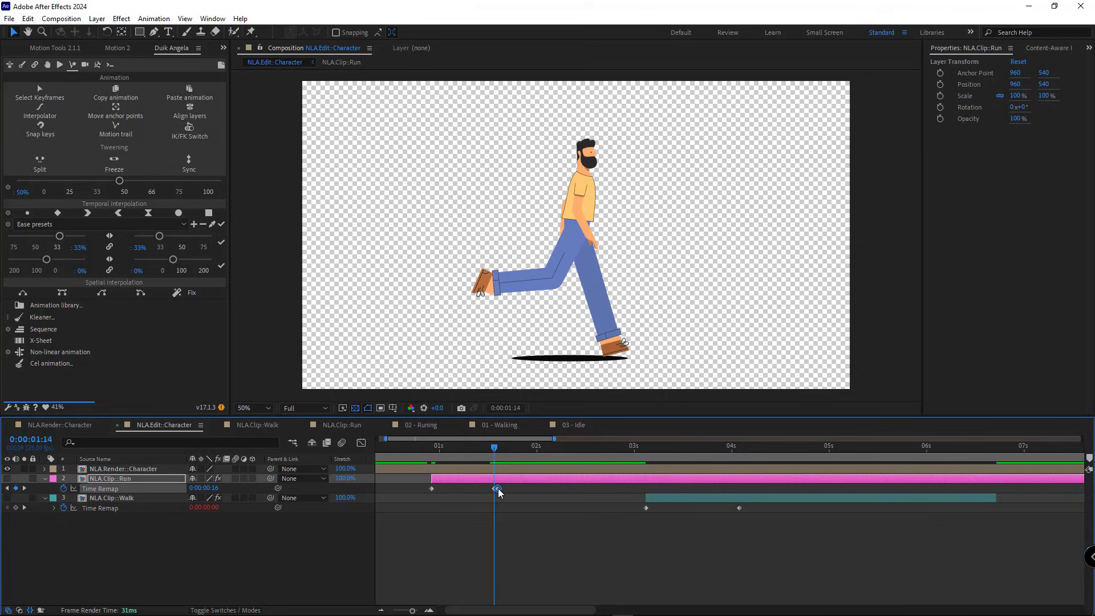
key("Delete")
Copy only the Walk layer's Time Remap expression.
scroll(560, 542, "down", 2)
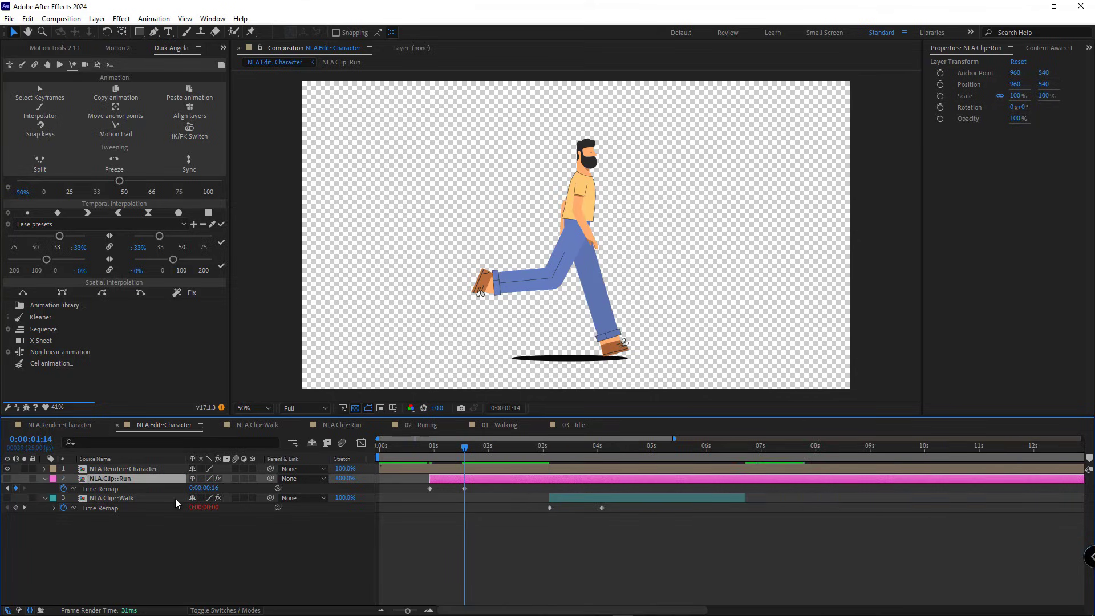
right_click(105, 508)
left_click(146, 464)
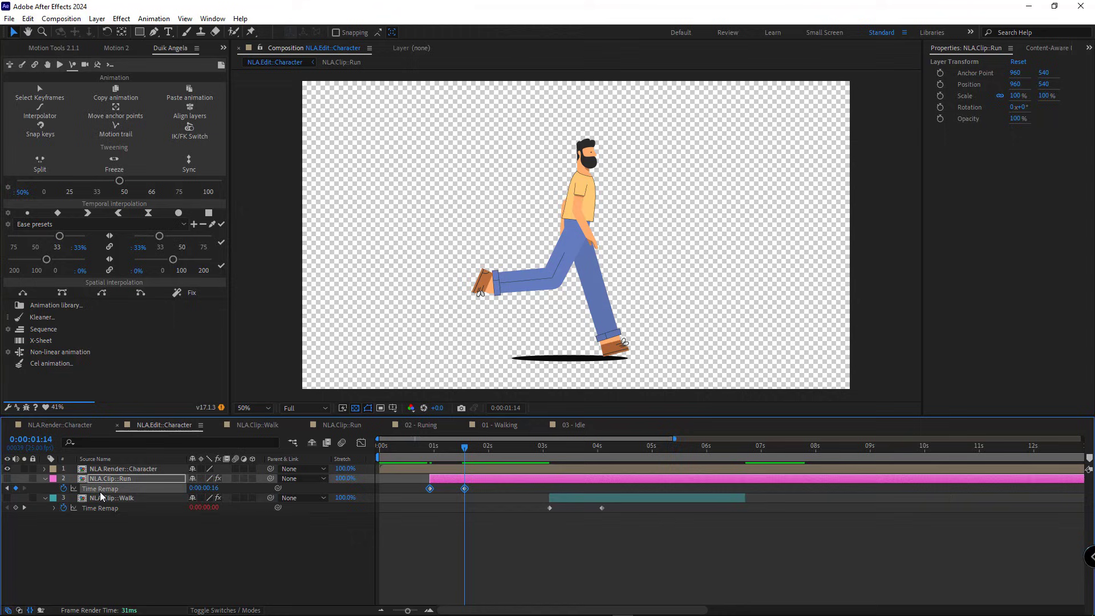
left_click(531, 551)
Trim the Run clip to end at 0:00:02:12, then preview from 0:00:00:23.
scroll(538, 540, "down", 2)
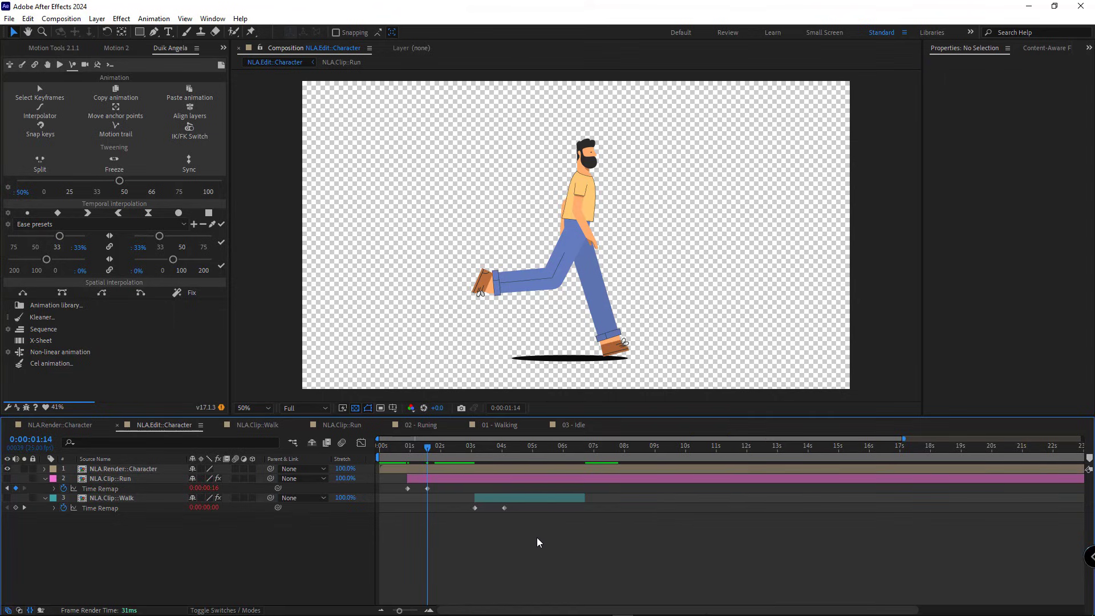
mouse_move(457, 448)
left_mouse_down()
mouse_move(467, 450)
mouse_move(455, 451)
left_mouse_up()
left_click(483, 478)
key("alt+]")
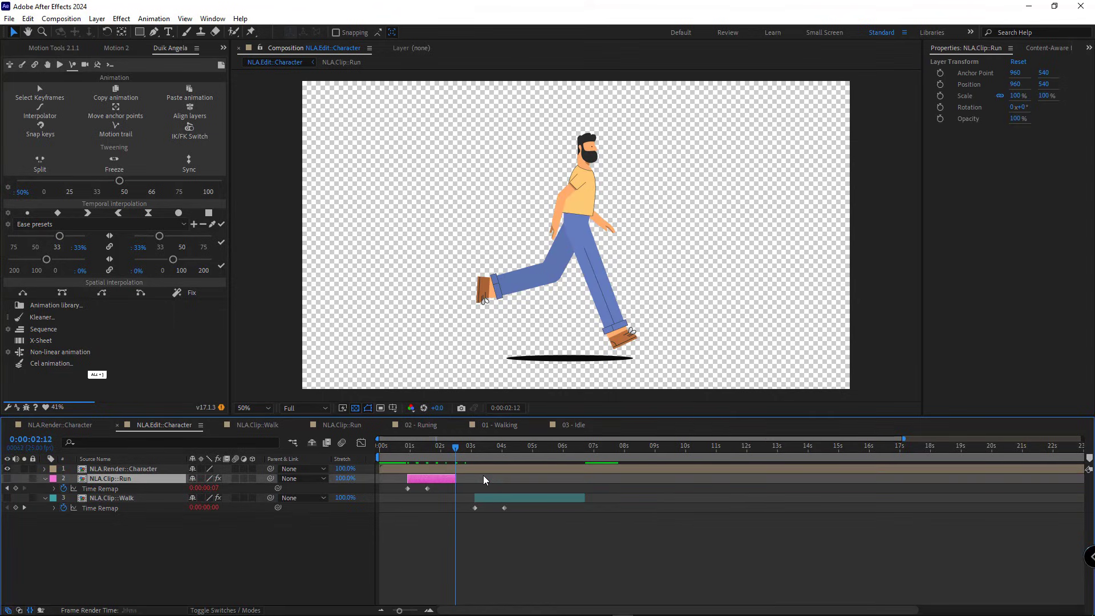
left_click(408, 448)
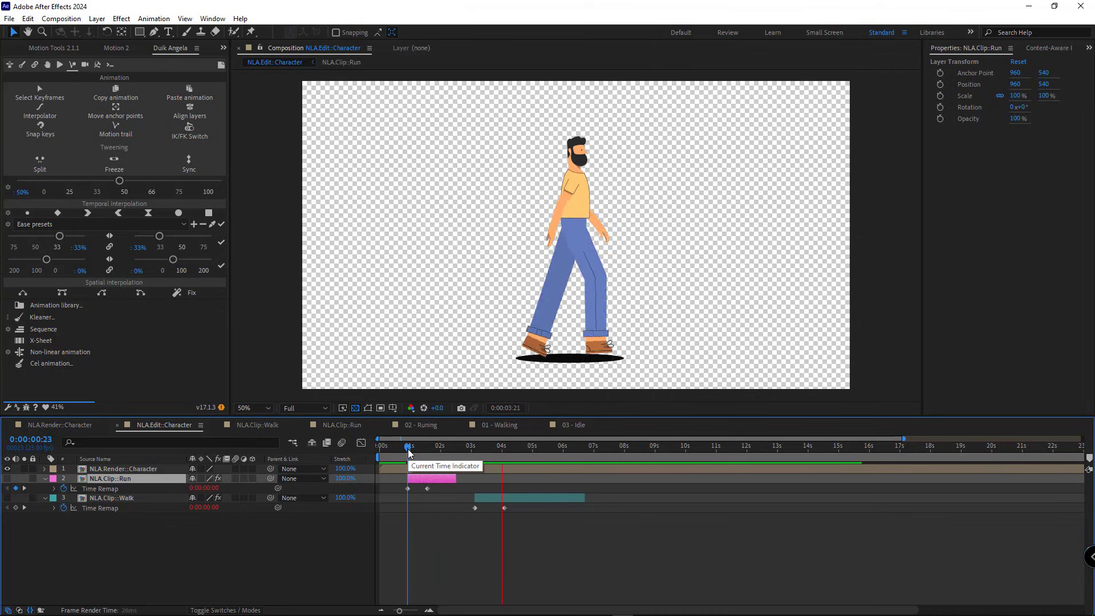
key("space")
Check the 03 - Idle animation at 0:00:01:21, then go back to the NLA.Edit::Character comp.
left_click(563, 428)
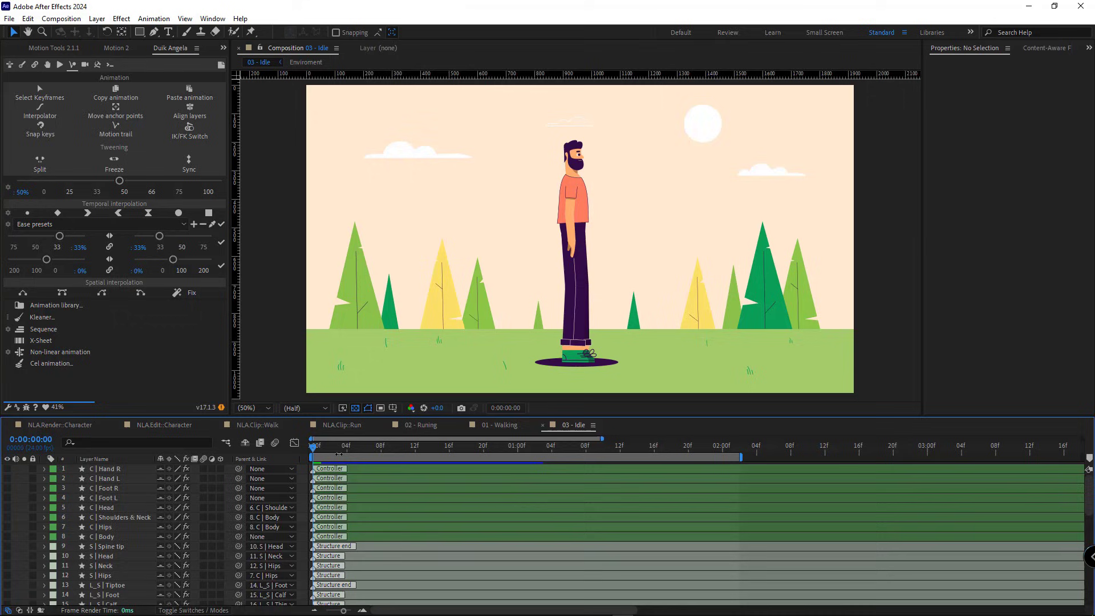
left_click_drag(346, 449, 260, 446)
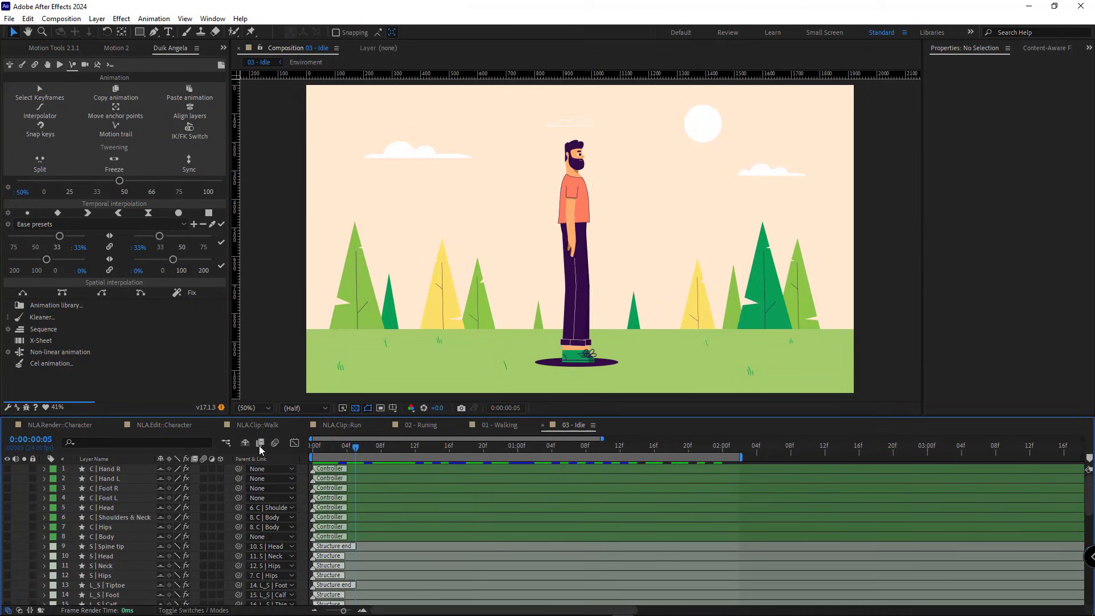
left_click(165, 425)
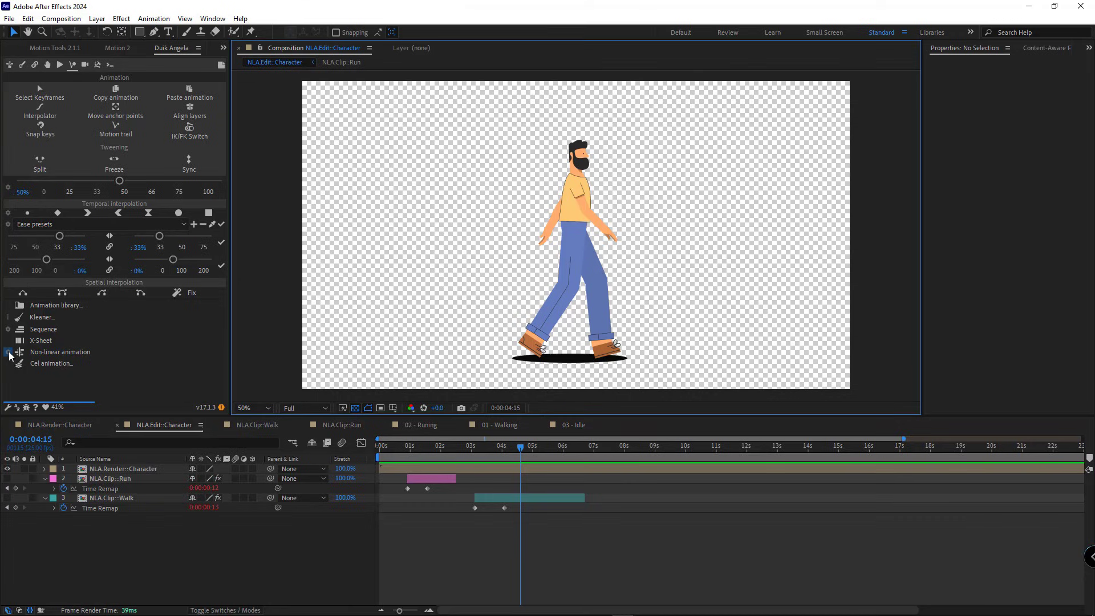
Create a new non-linear animation clip named NLA.Clip::Idle and dock its tab beside NLA.Edit::Character.
left_click(42, 352)
left_click(63, 370)
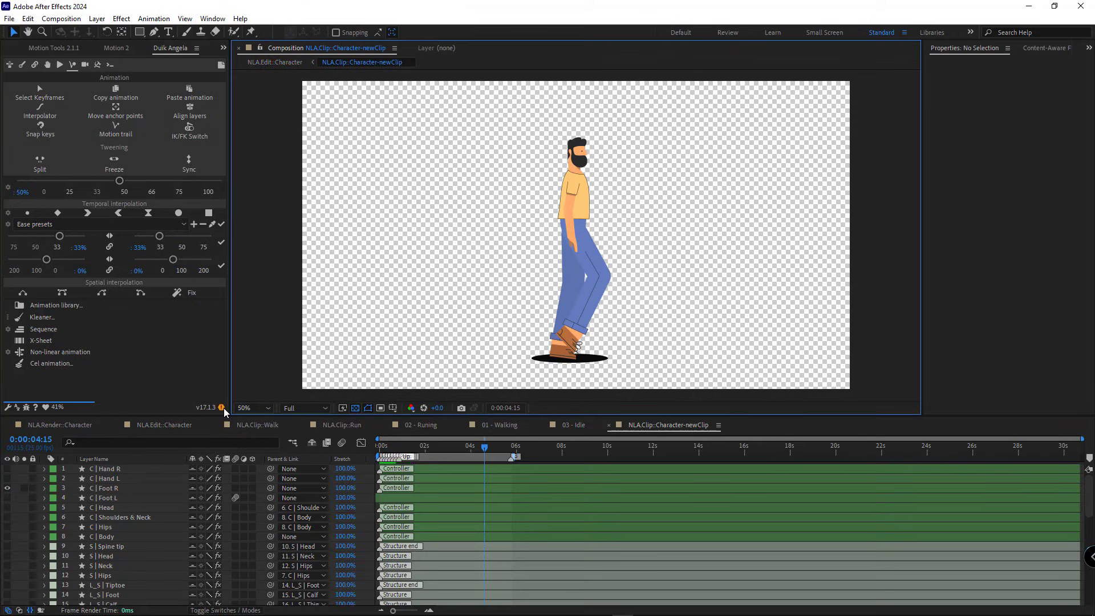
key("ctrl+k")
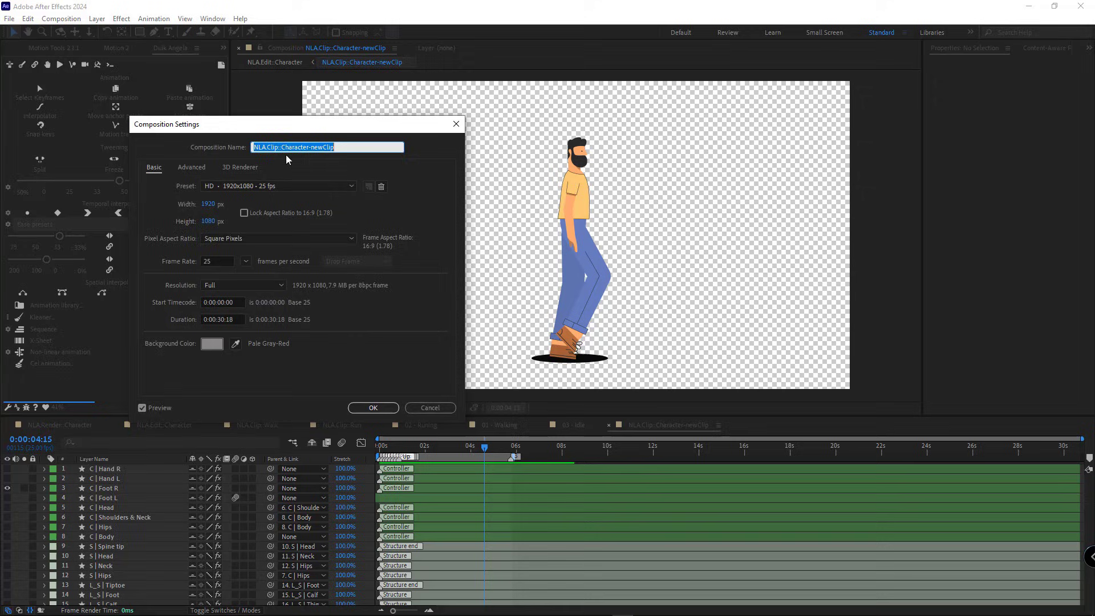
left_click(286, 148)
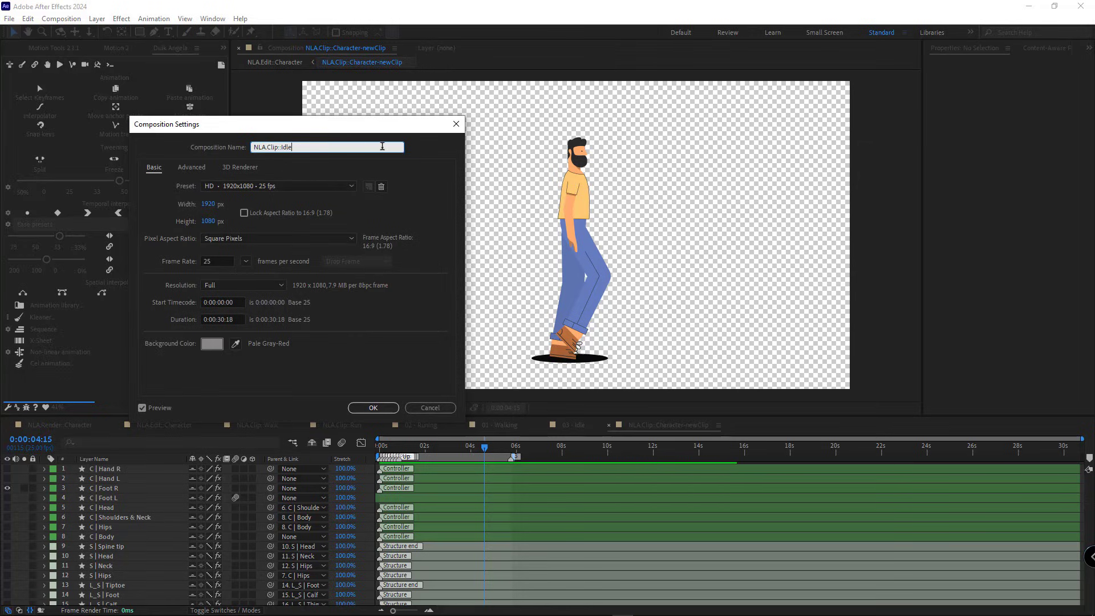
type("Idle")
left_click(372, 408)
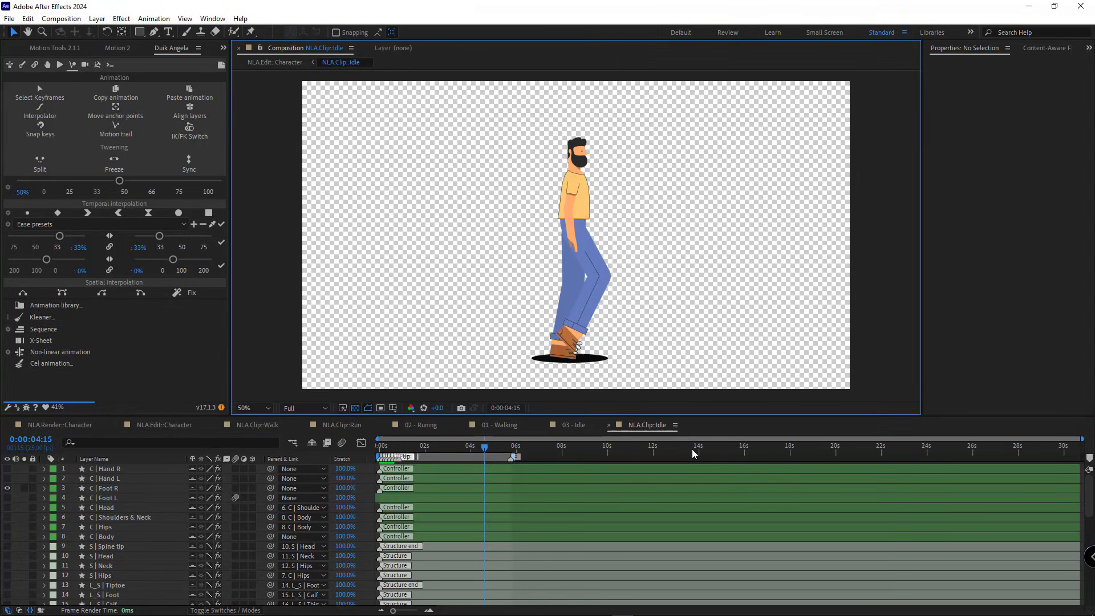
left_click_drag(660, 435, 254, 434)
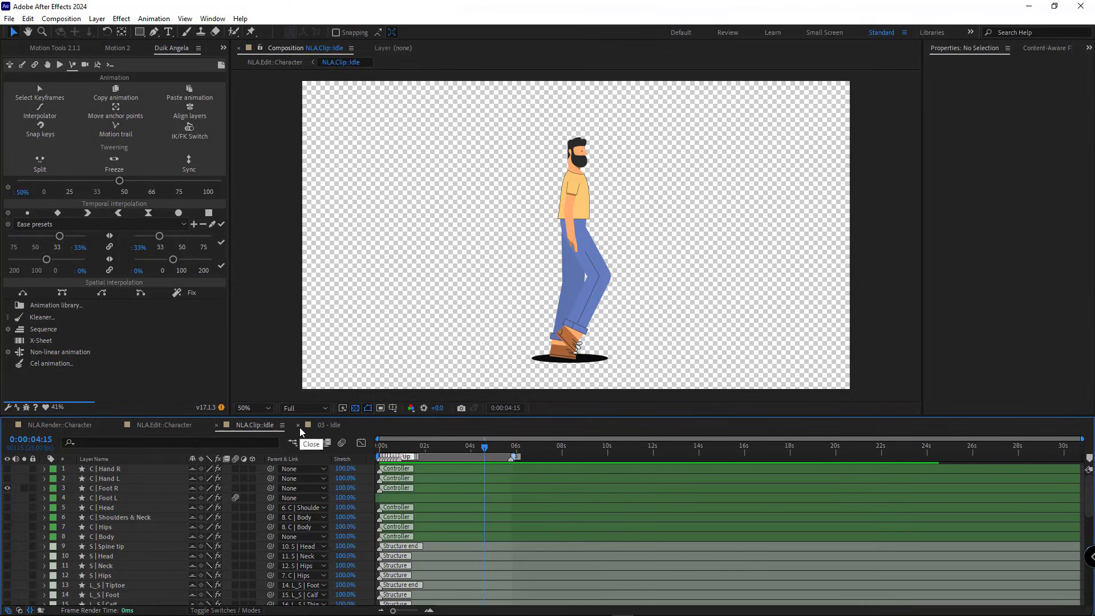
Remove the Shape Layer's Scale keyframes and the expression on Hand R's Upper in NLA.Clip::Idle.
key("u")
scroll(73, 577, "down", 3)
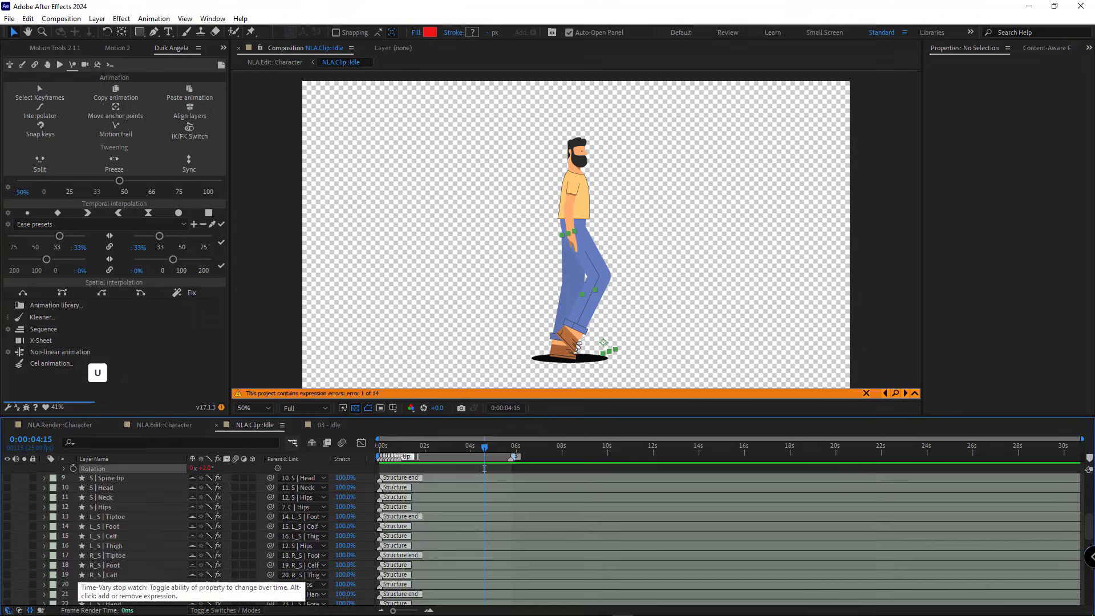
scroll(73, 577, "down", 10)
left_click(73, 601)
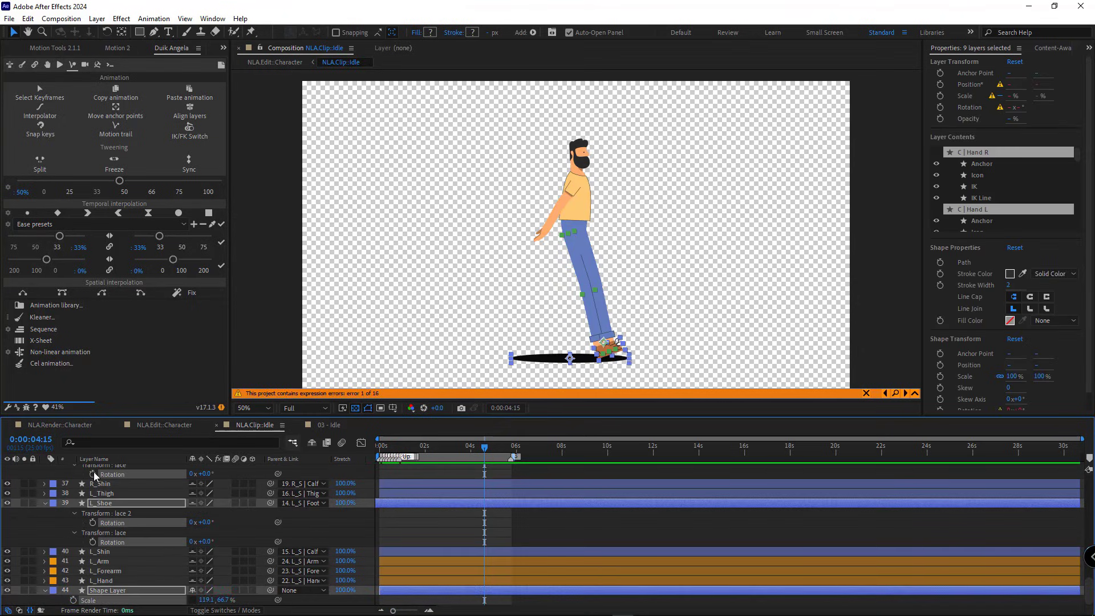
scroll(94, 476, "up", 15)
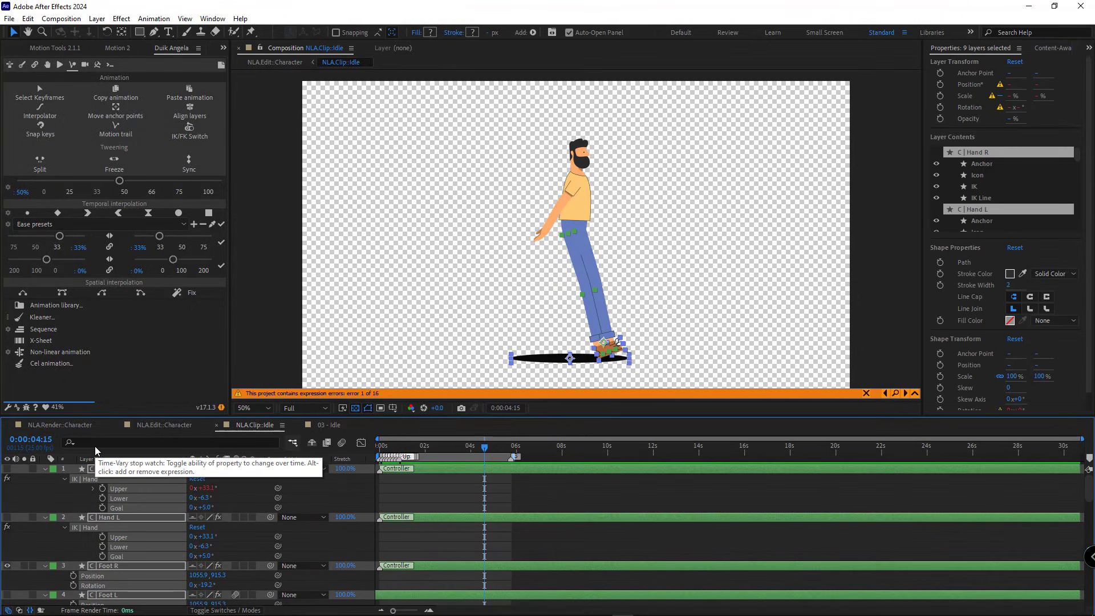
left_click(76, 508)
left_click(103, 489, "alt")
left_click(471, 484)
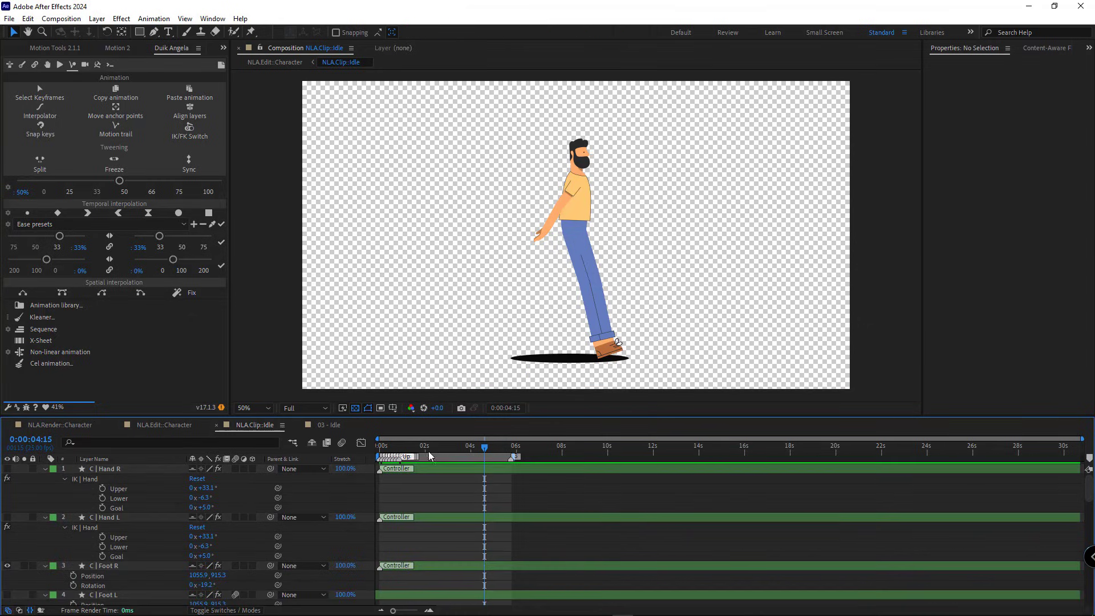
left_click(329, 425)
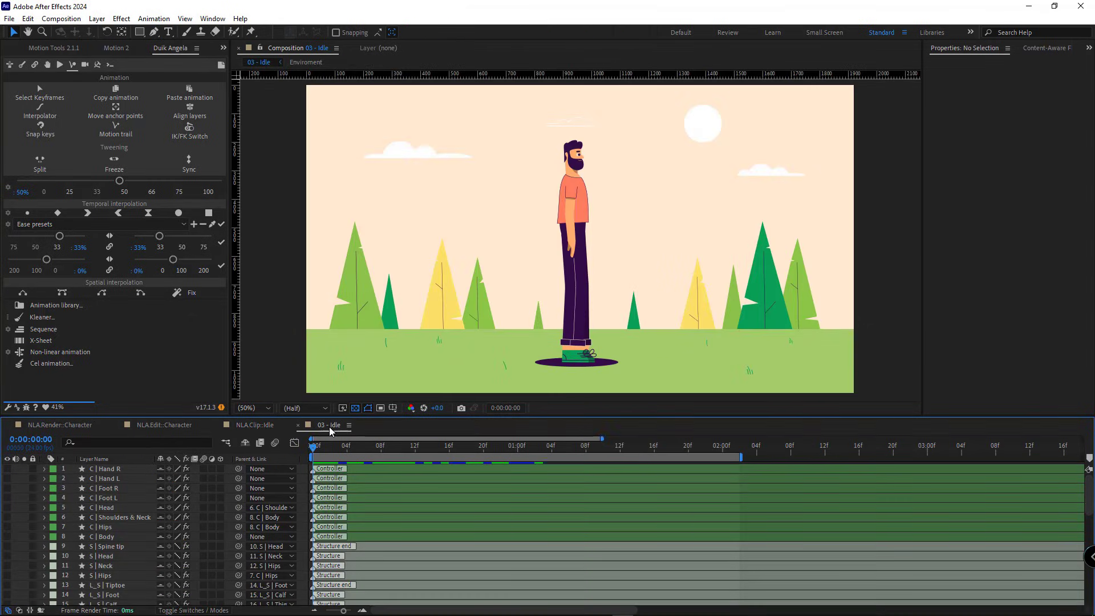
Copy C | Hand R's Upper keyframes from 03 - Idle onto Hand R Upper in NLA.Clip::Idle.
key("u")
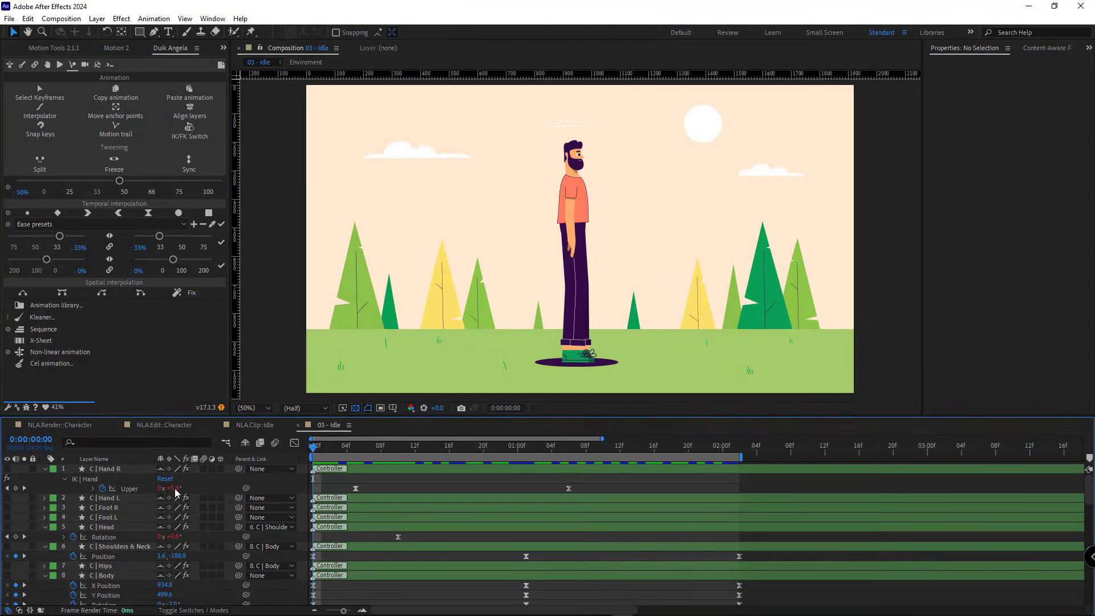
left_click(133, 489)
key("ctrl+c")
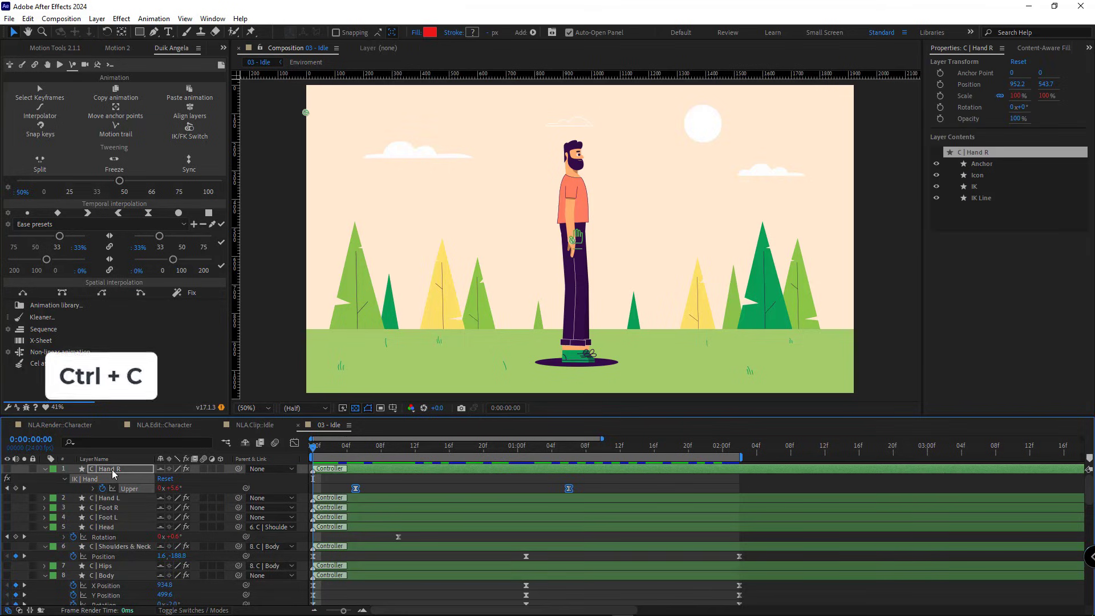
left_click(255, 425)
left_click(115, 469)
key("ctrl+v")
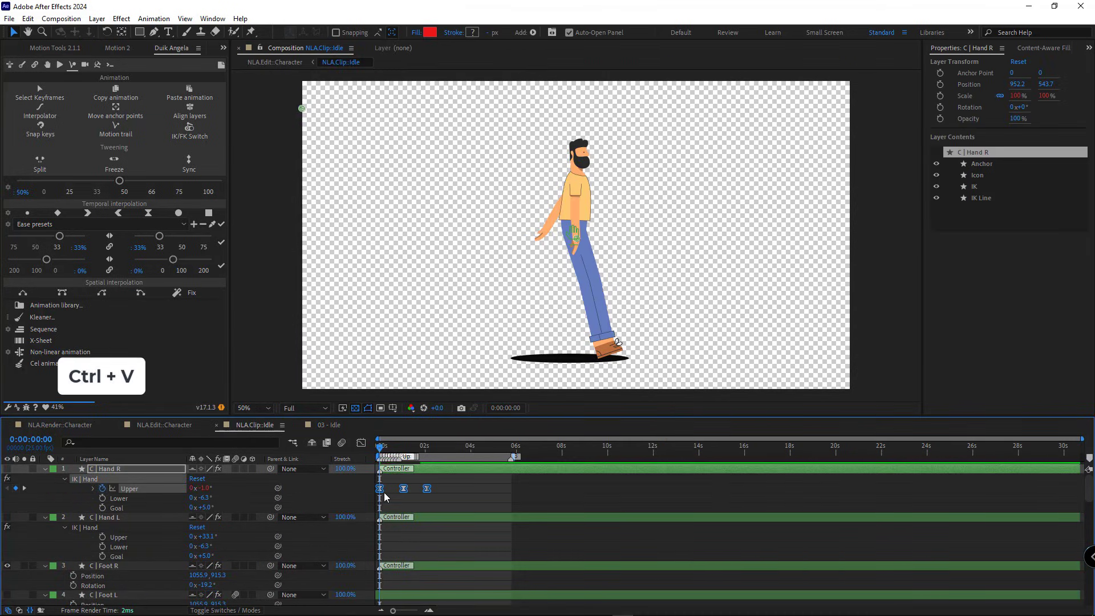
scroll(383, 495, "up", 5)
Retime the pasted Upper keyframes to match 03 - Idle and trim the clip end at 0:00:02:02.
left_click(329, 427)
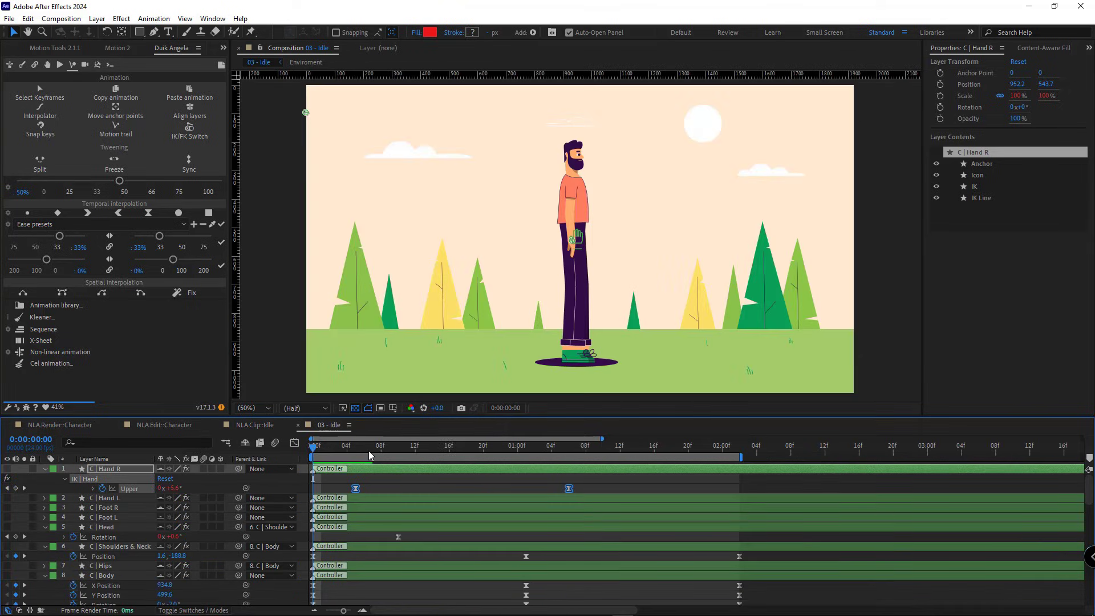
left_click_drag(354, 451, 589, 471)
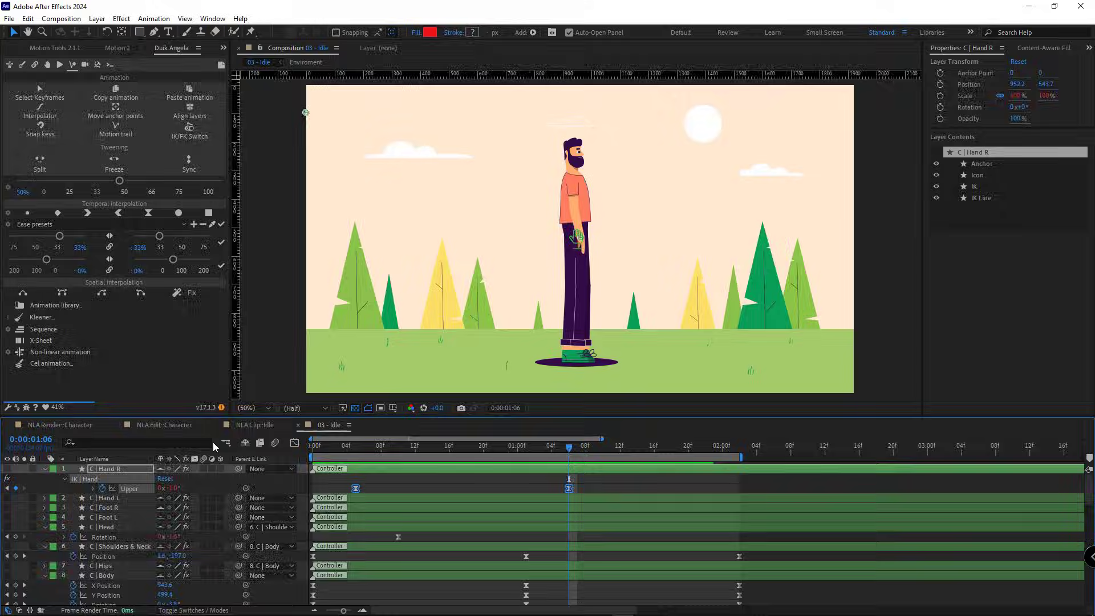
left_click(249, 426)
key("k")
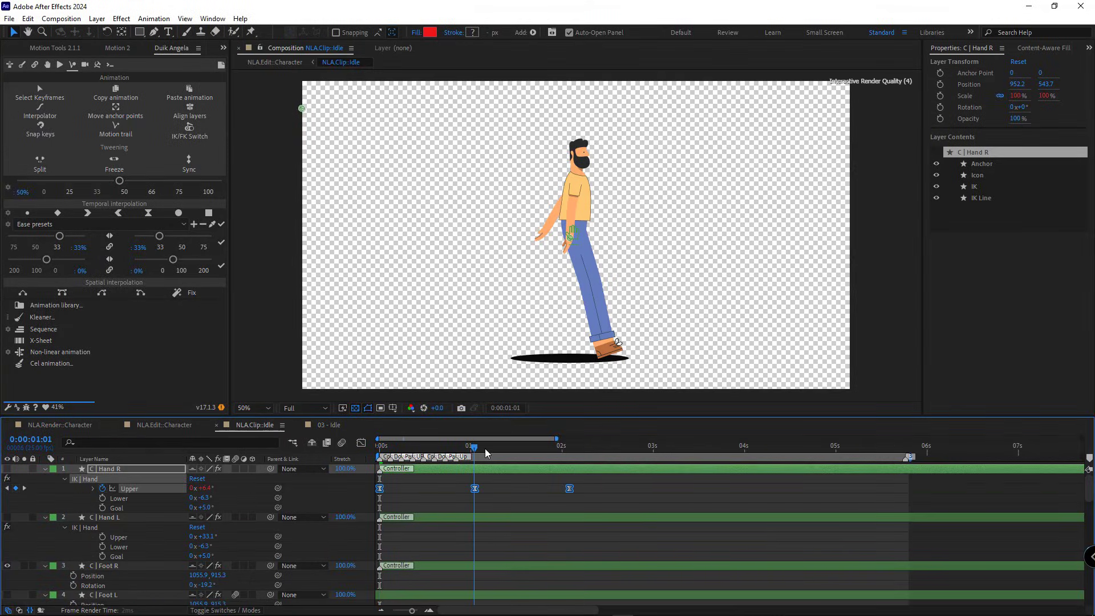
left_click_drag(571, 493, 493, 491)
left_click(573, 498)
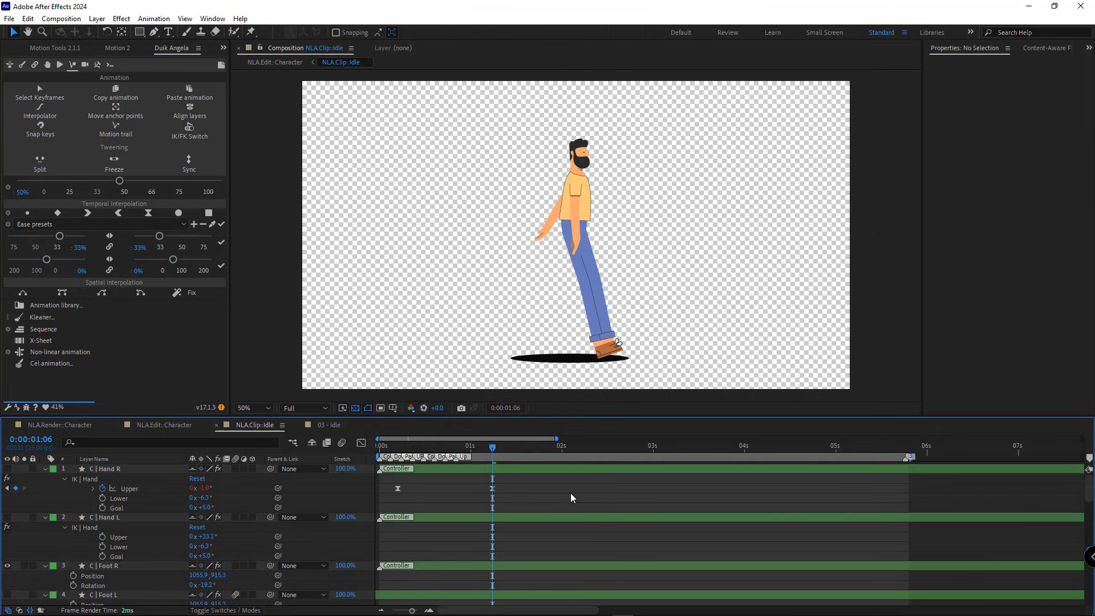
left_click(328, 427)
key("k")
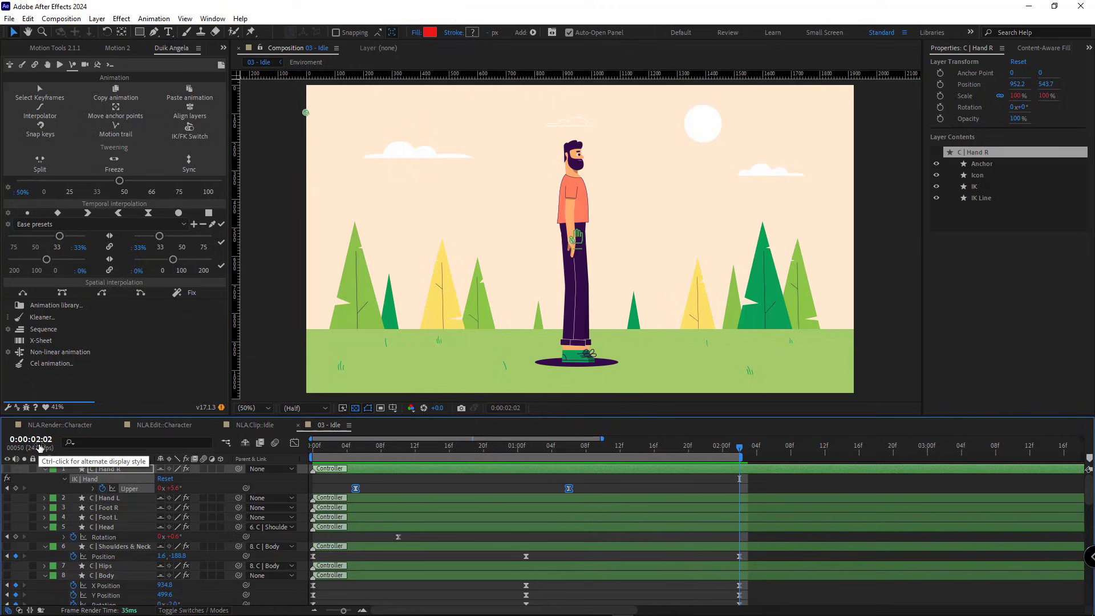
left_click(255, 425)
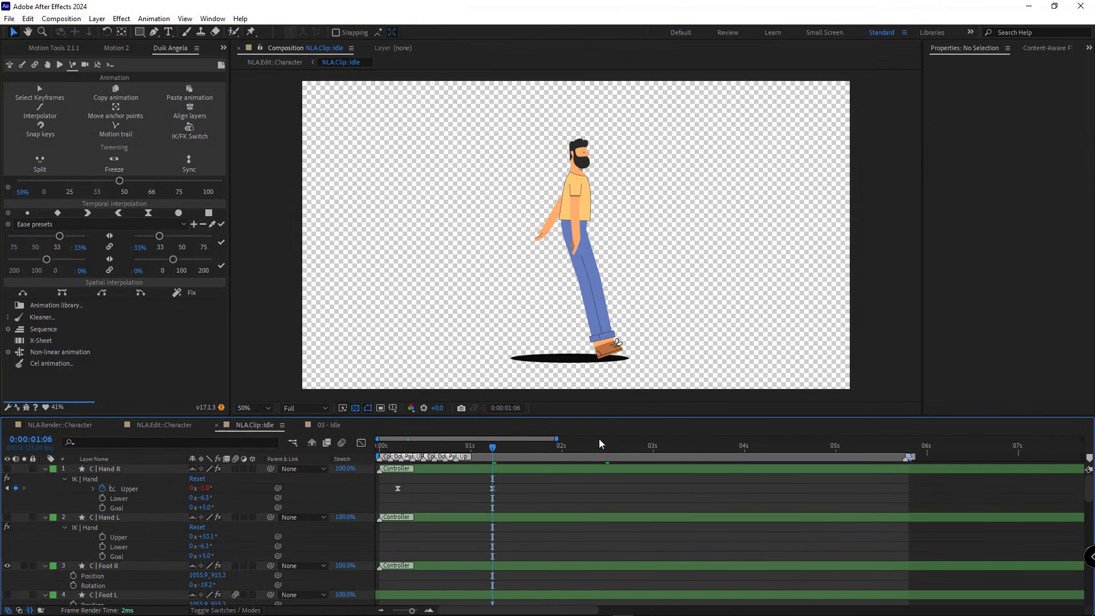
left_click_drag(568, 455, 571, 454)
key("alt+bracketright")
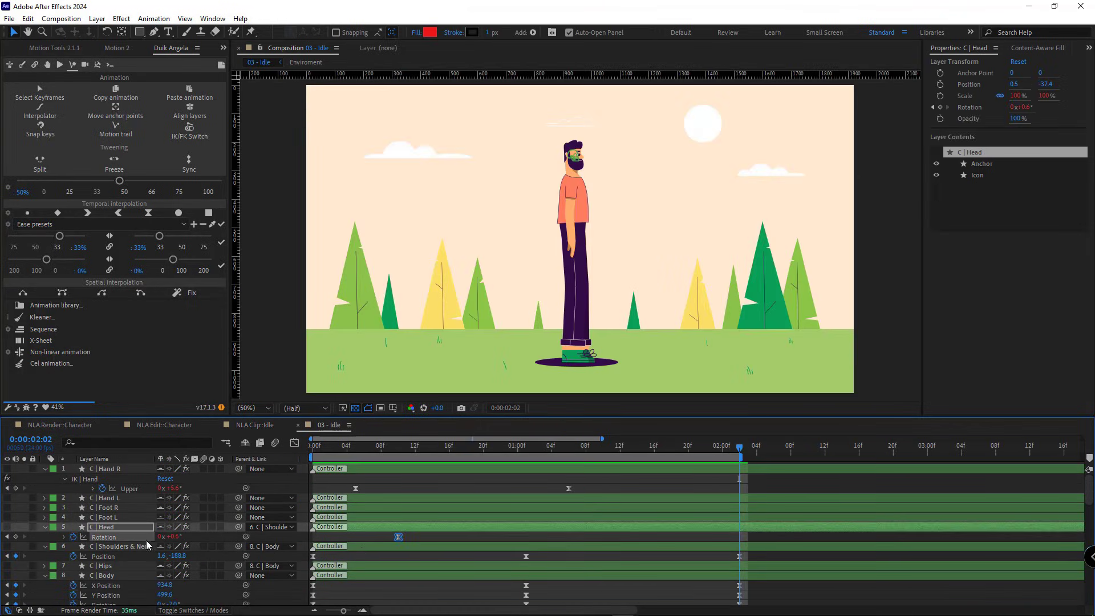
Paste the C | Head Rotation keyframes into NLA.Clip::Idle, clear its markers, and end the keys at 0:00:02:02.
key("ctrl+c")
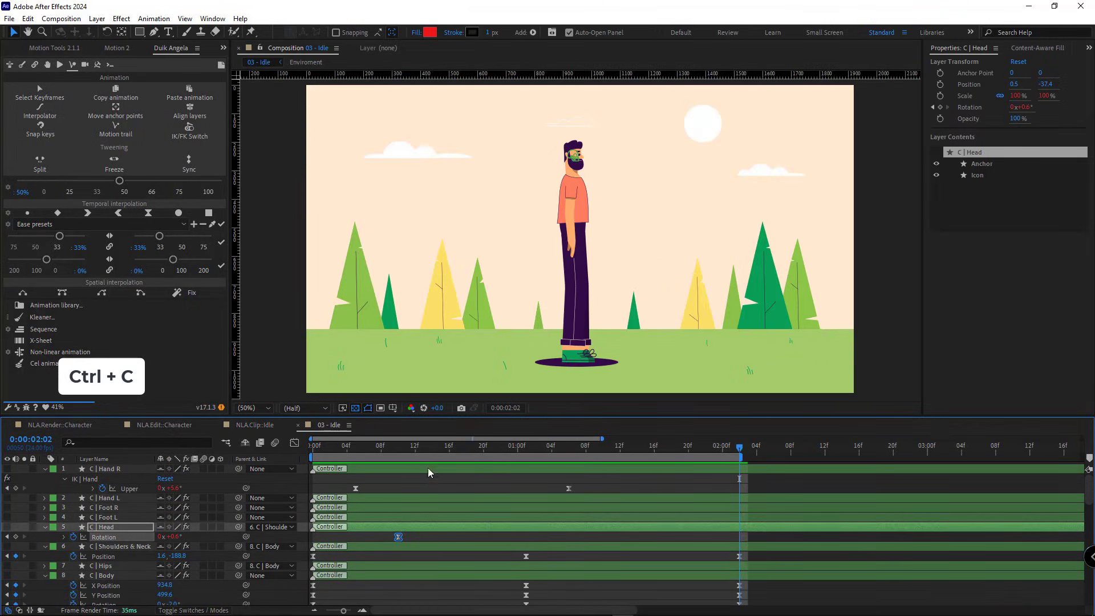
left_click(400, 448)
left_click(260, 426)
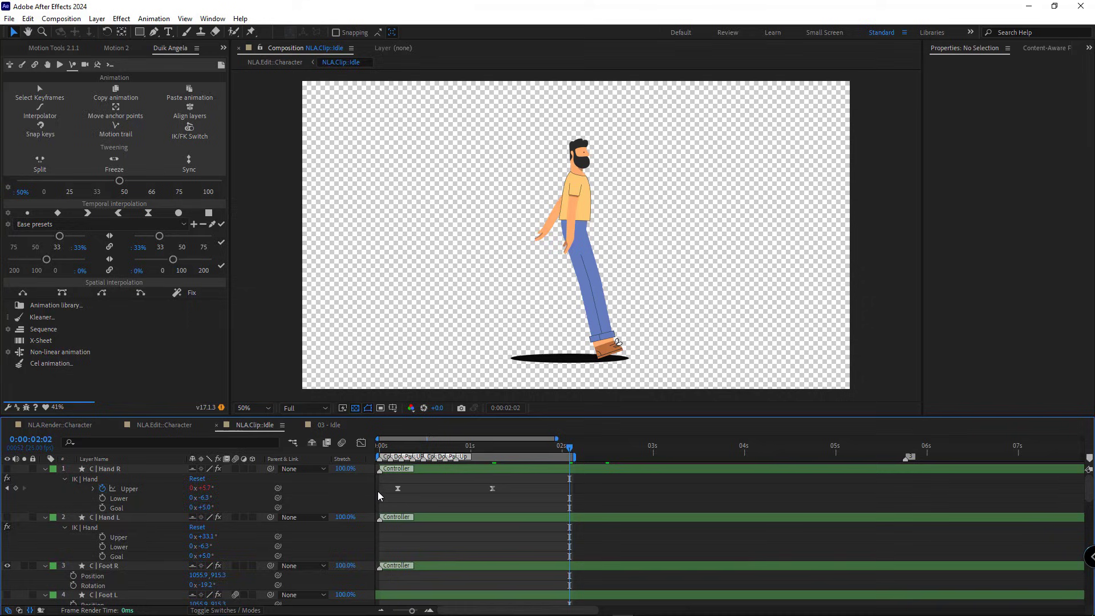
left_click(402, 450)
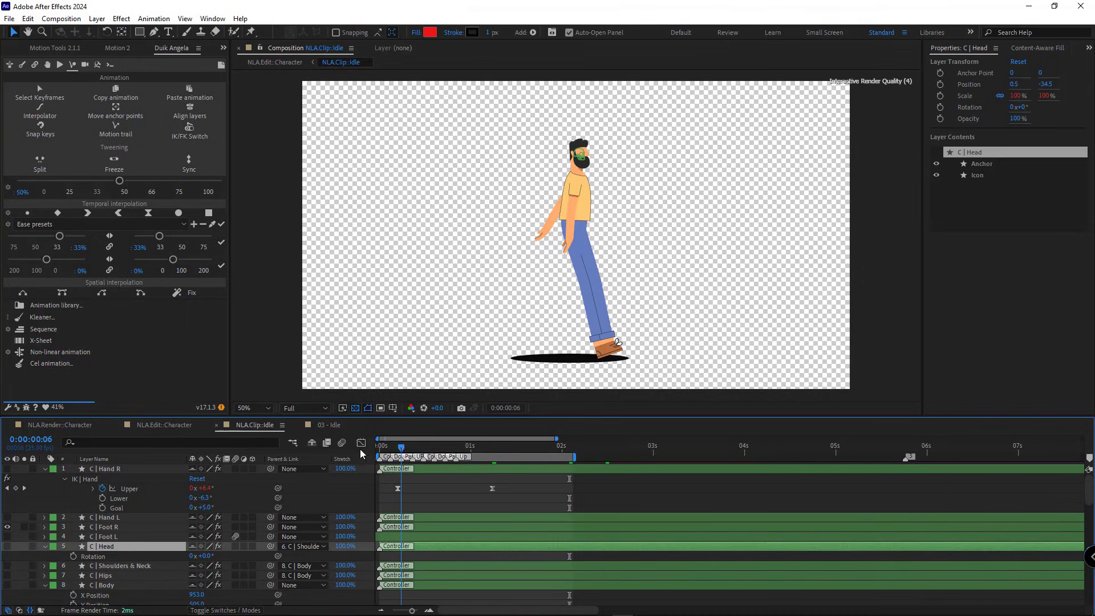
key("ctrl+v")
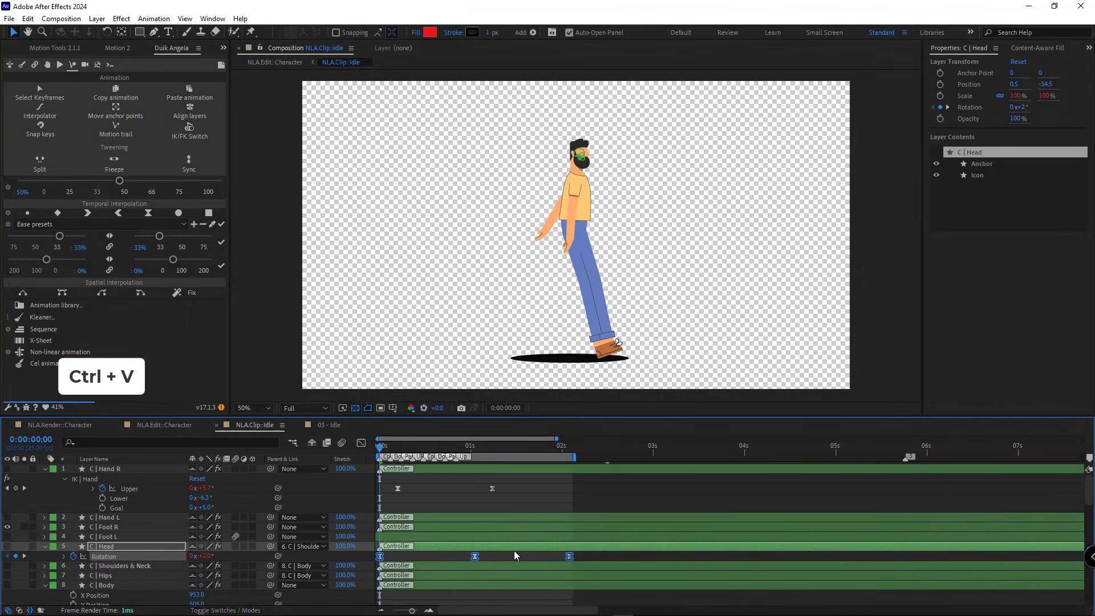
left_click(409, 448)
right_click(427, 457)
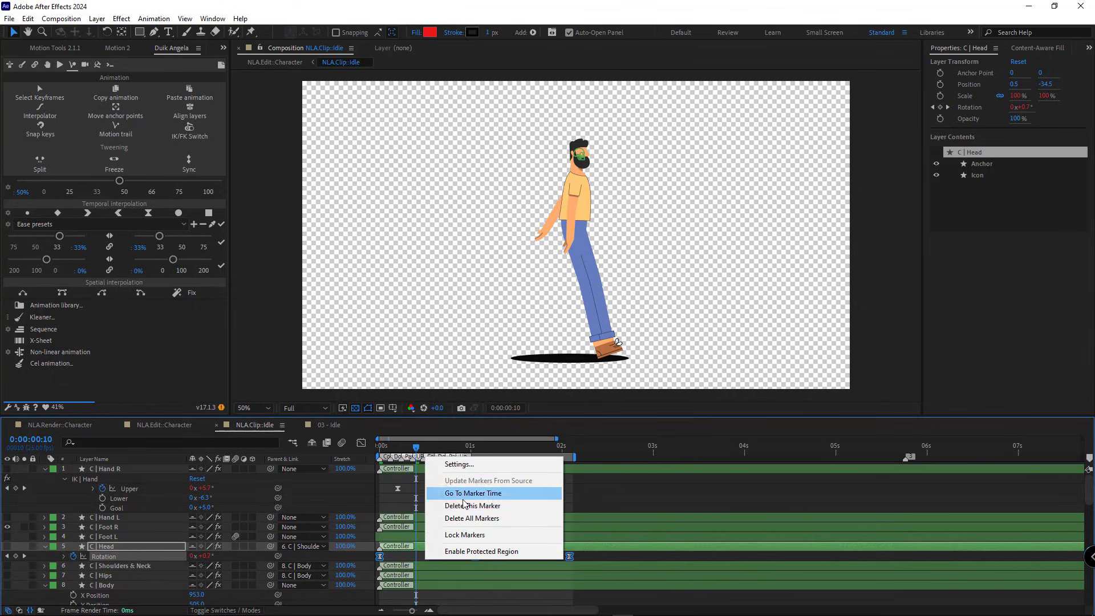
left_click(468, 516)
left_click_drag(570, 559, 419, 558)
left_click(447, 555)
scroll(460, 537, "down", 2)
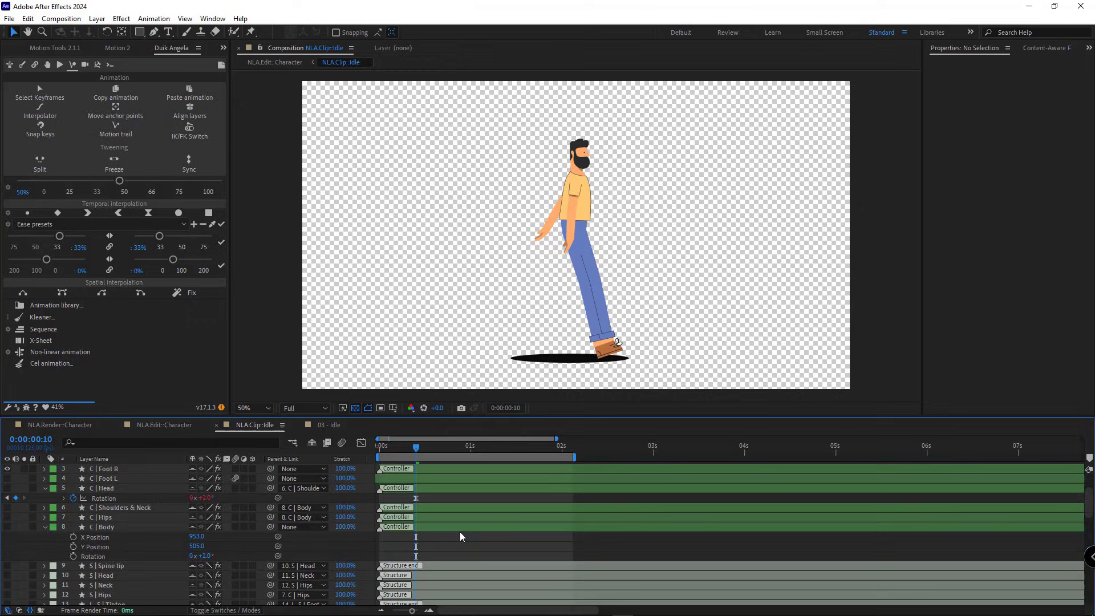
Copy the Shoulders & Neck Position keyframes into NLA.Clip::Idle, starting at frame 0.
left_click(330, 425)
scroll(337, 528, "down", 3)
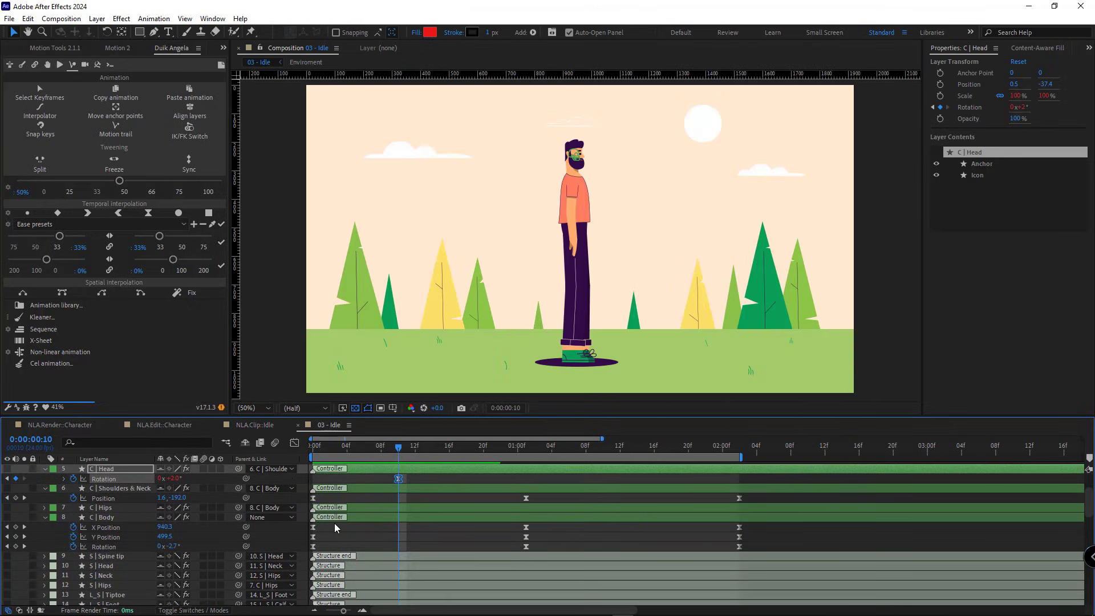
left_click(120, 501)
key("ctrl+c")
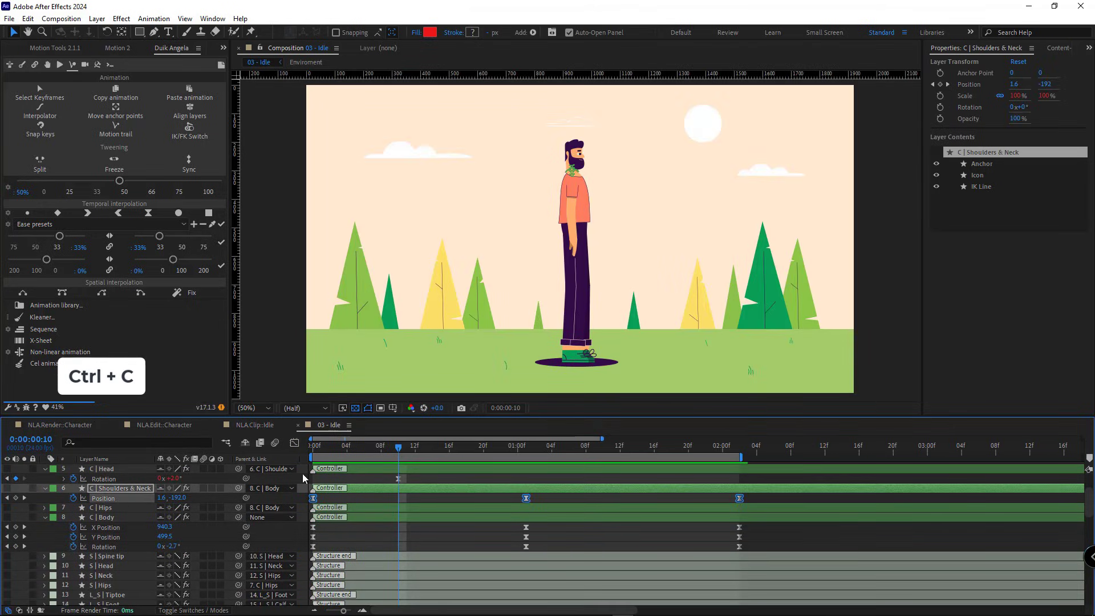
left_click(255, 426)
left_click(120, 507)
key("ctrl+v")
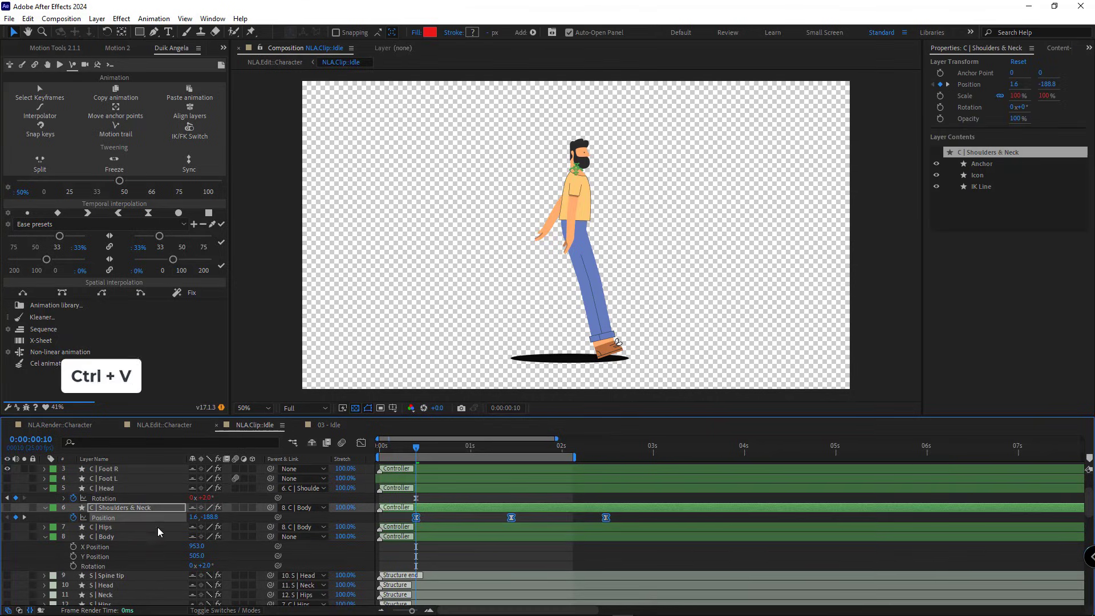
left_click_drag(383, 519, 379, 519)
scroll(394, 520, "up", 1)
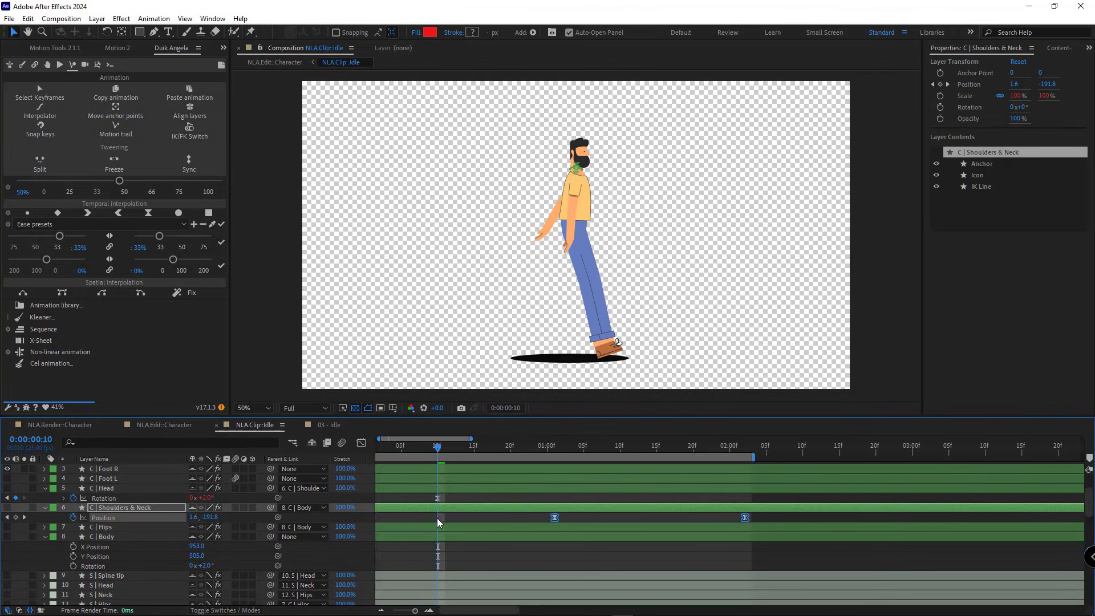
scroll(422, 513, "left", 1)
left_click(377, 449)
left_click(760, 455)
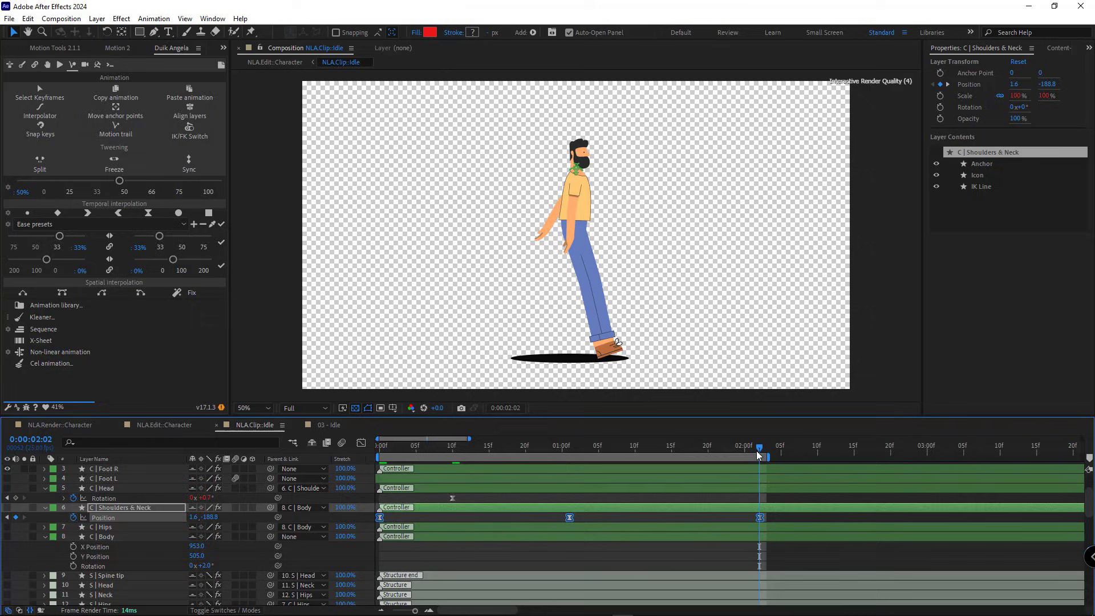
Copy C | Body's position and rotation keyframes from 03 - Idle onto C | Body in NLA.Clip::Idle.
left_click(329, 426)
left_click(105, 527)
left_click(103, 547, "shift")
key("ctrl+c")
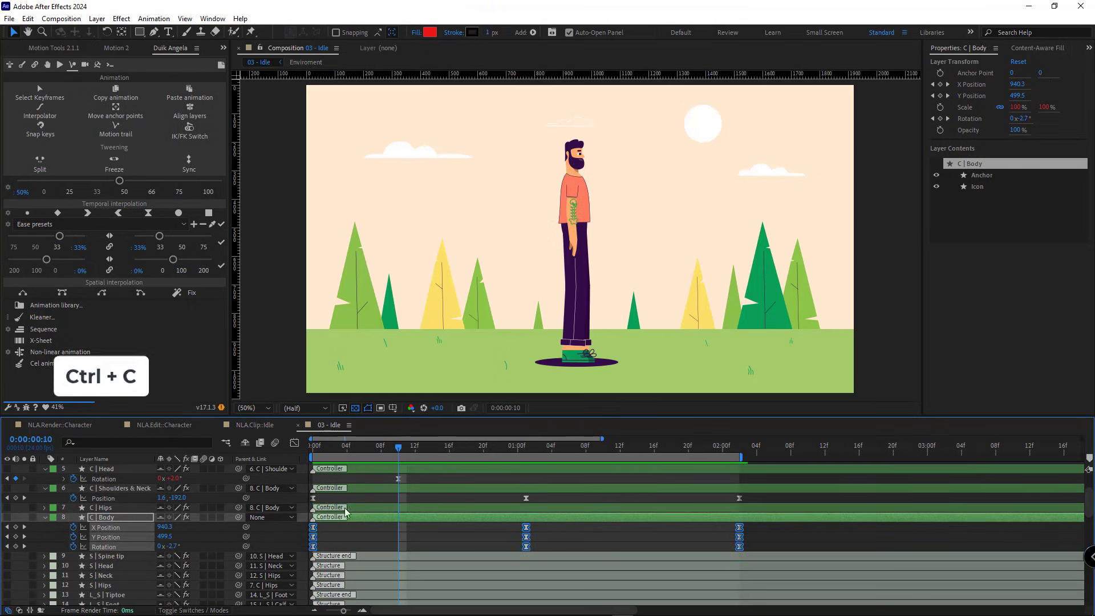
left_click(255, 425)
left_click(105, 537)
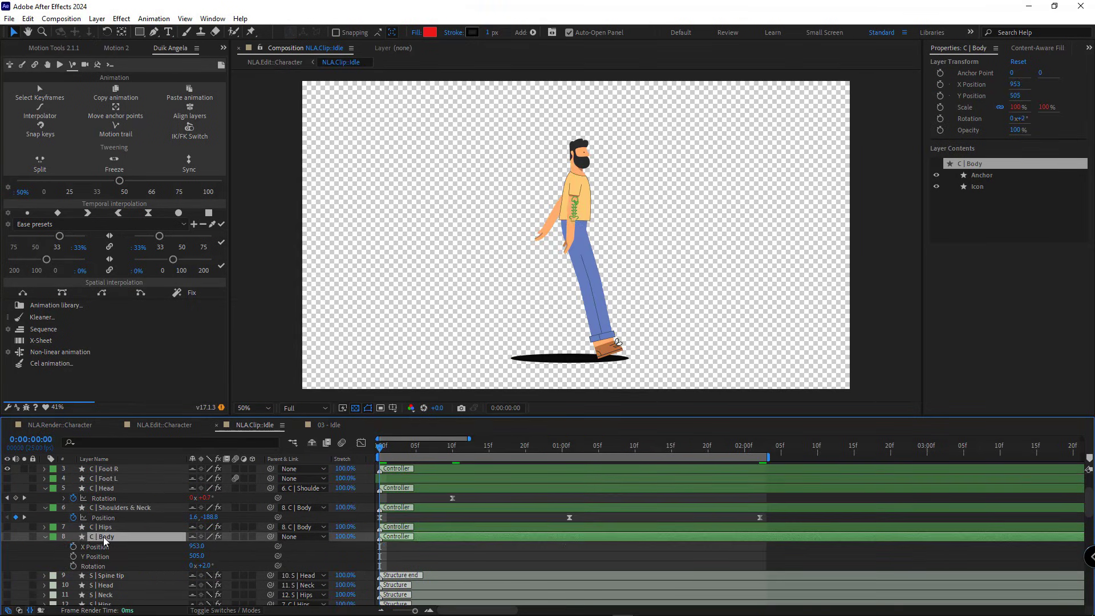
key("ctrl+v")
scroll(494, 555, "down", 5)
Copy the L_S | Arm and R_S | Arm Position keyframes from 03 - Idle into NLA.Clip::Idle.
left_click(326, 426)
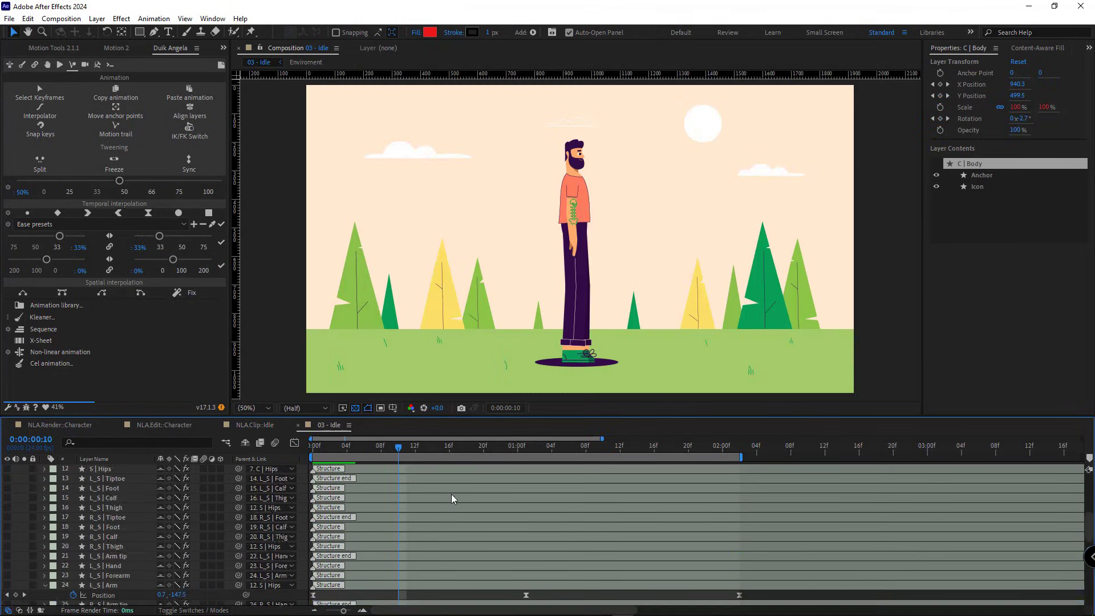
left_click(103, 508)
key("ctrl+c")
left_click(255, 425)
left_click(106, 518)
key("ctrl+v")
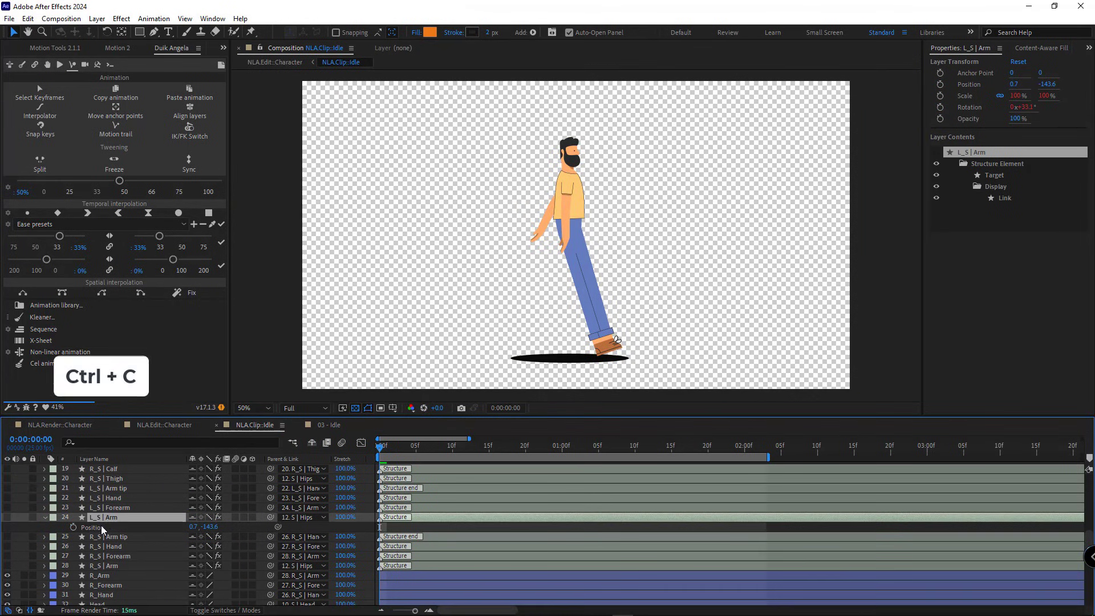
left_click(326, 425)
left_click(104, 527)
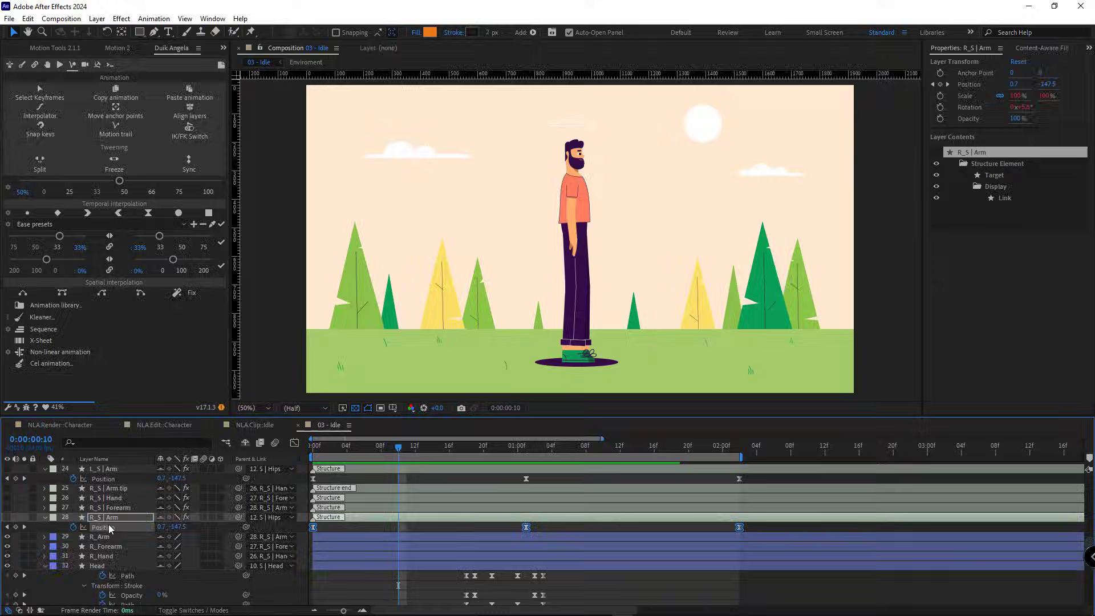
key("ctrl+c")
left_click(255, 425)
left_click(111, 565)
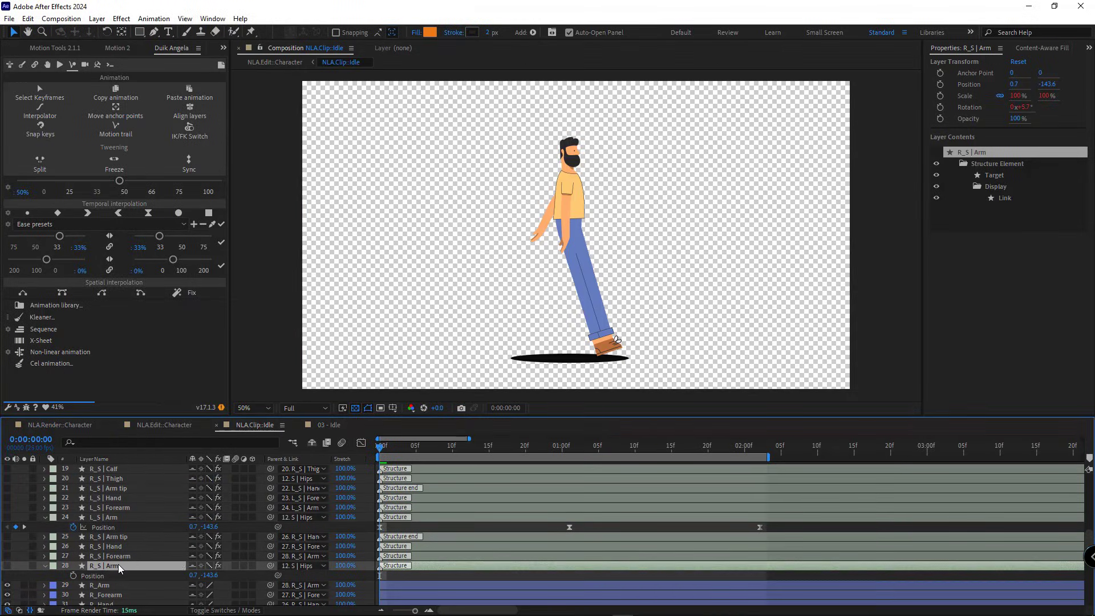
key("ctrl+v")
Paste the Body Scale keyframes into NLA.Clip::Idle and reveal the Neck layer's animated properties.
left_click(326, 425)
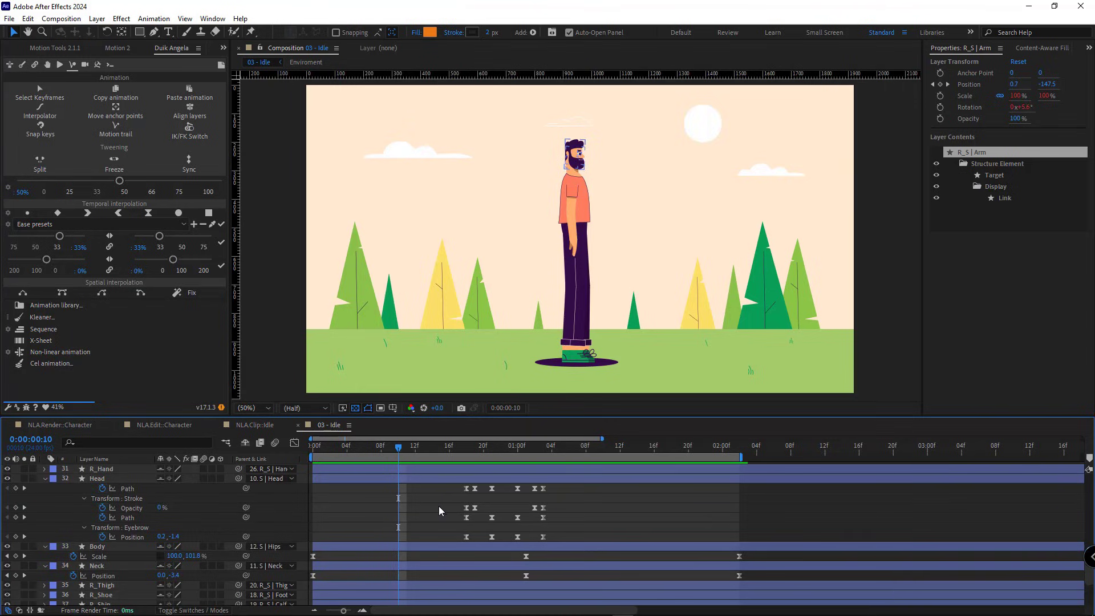
scroll(381, 531, "down", 2)
left_click(110, 527)
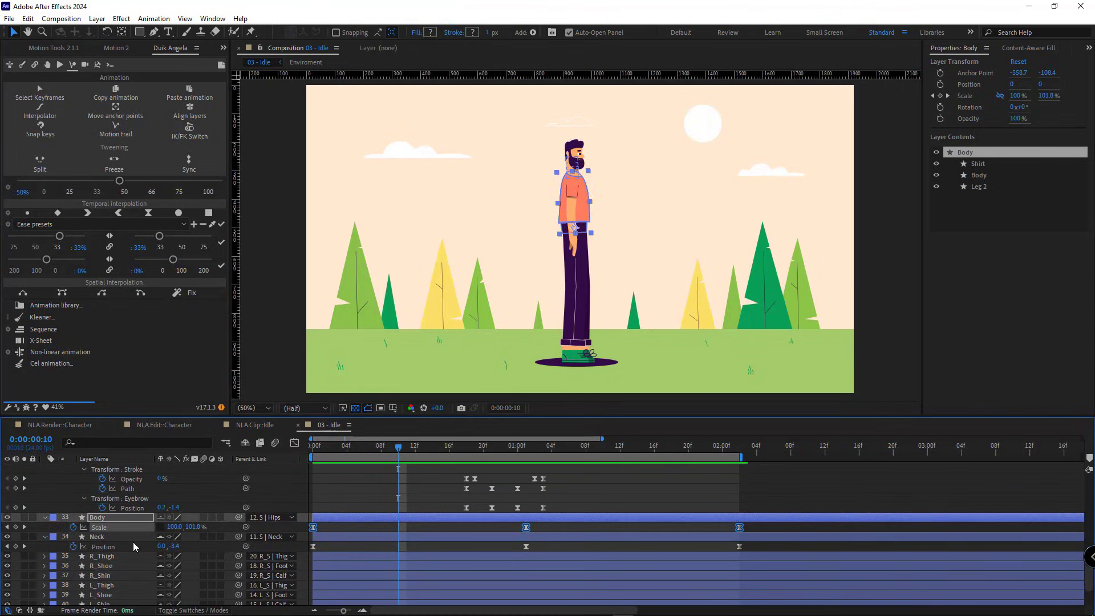
left_click(260, 425)
scroll(297, 510, "down", 4)
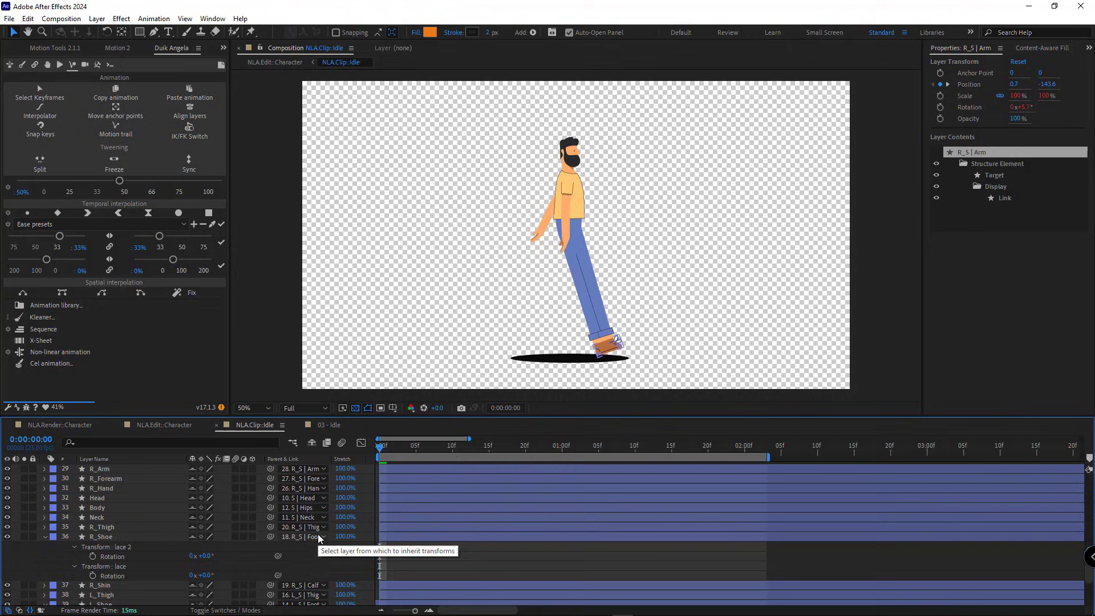
left_click(107, 509)
key("ctrl+v")
left_click(322, 425)
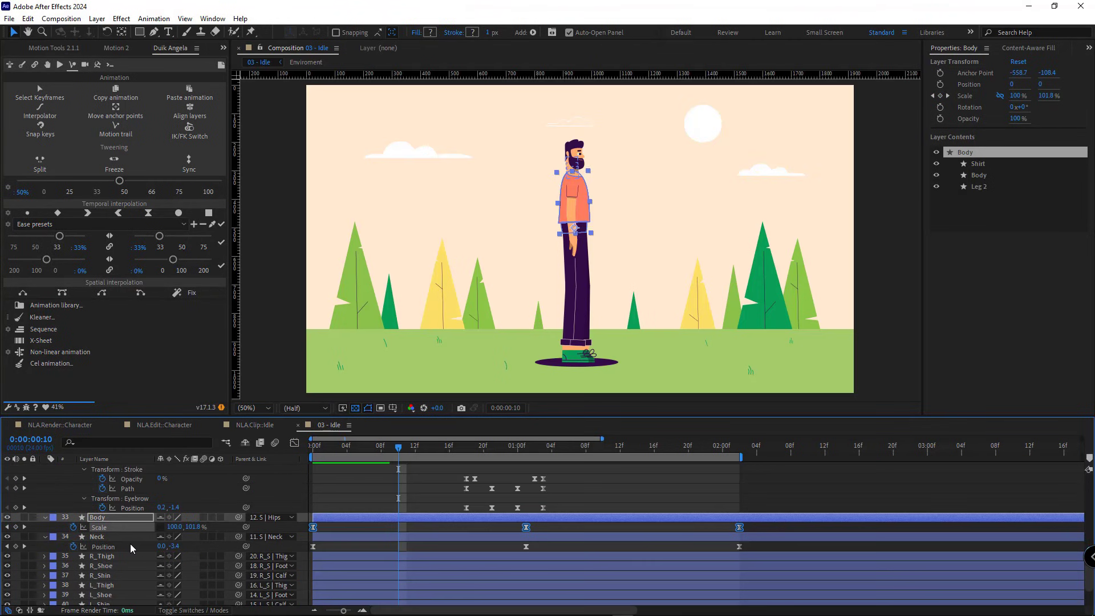
left_click(149, 547)
left_click(255, 426)
left_click(112, 529)
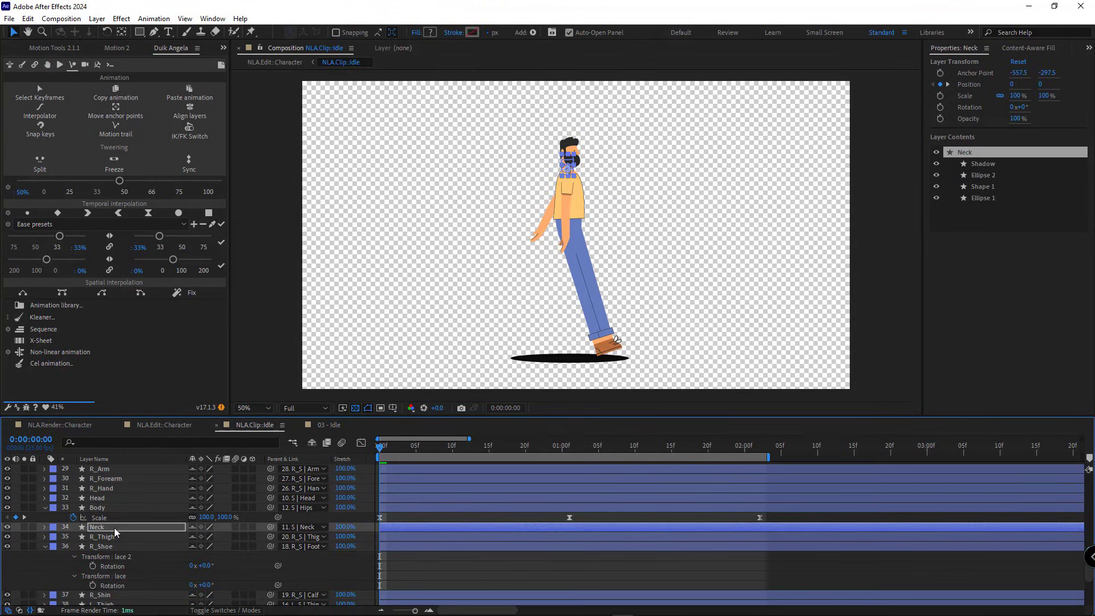
key("u")
left_click(321, 425)
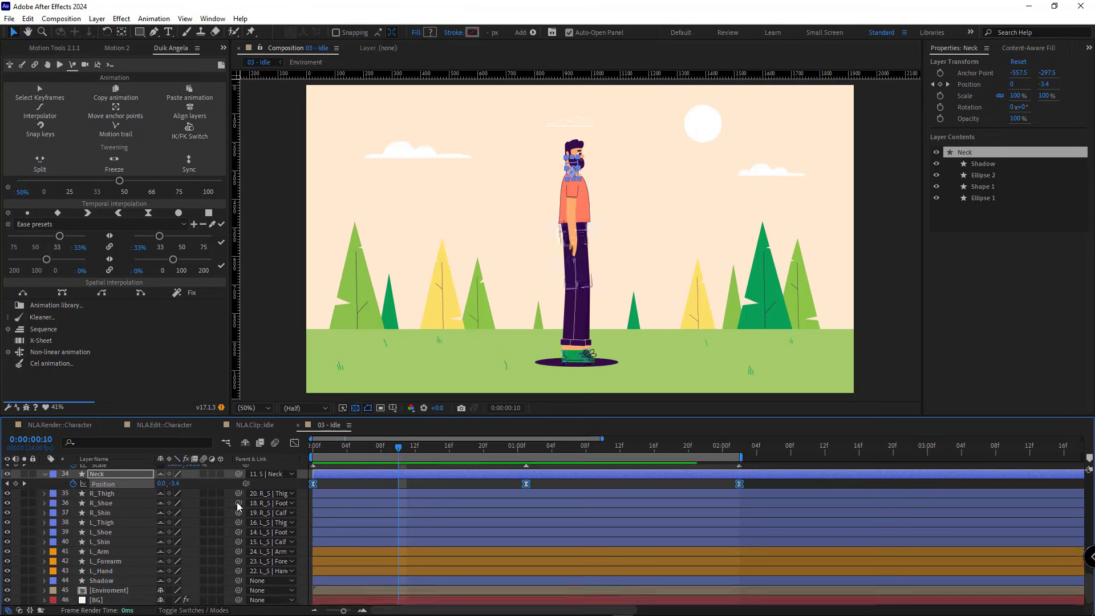
Give C | Foot R in NLA.Clip::Idle the idle position keyframes and set its rotation to 0.
left_click(253, 429)
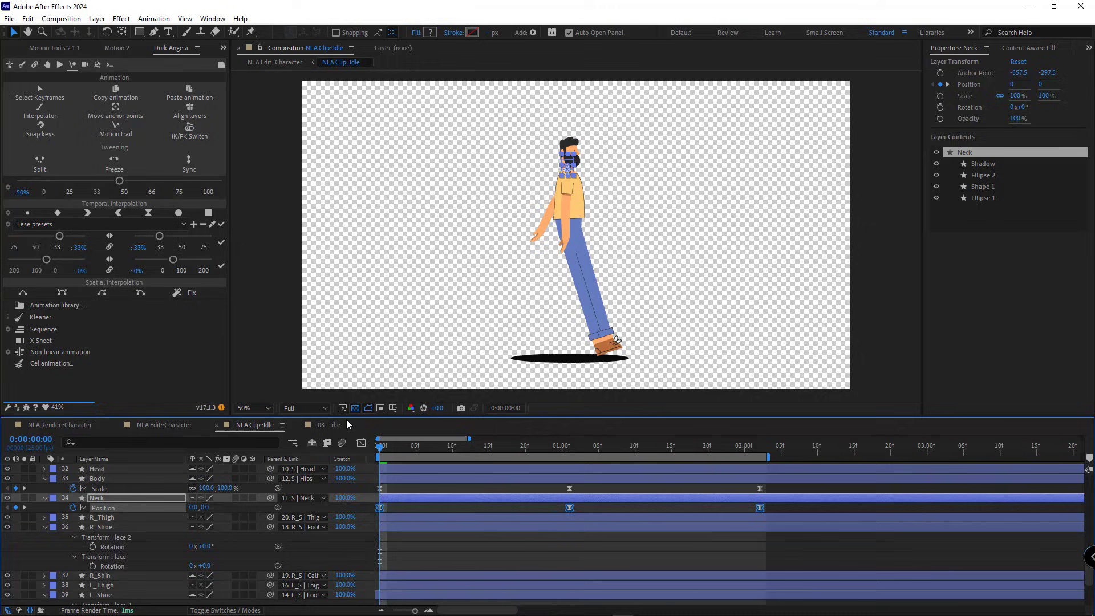
left_click(323, 427)
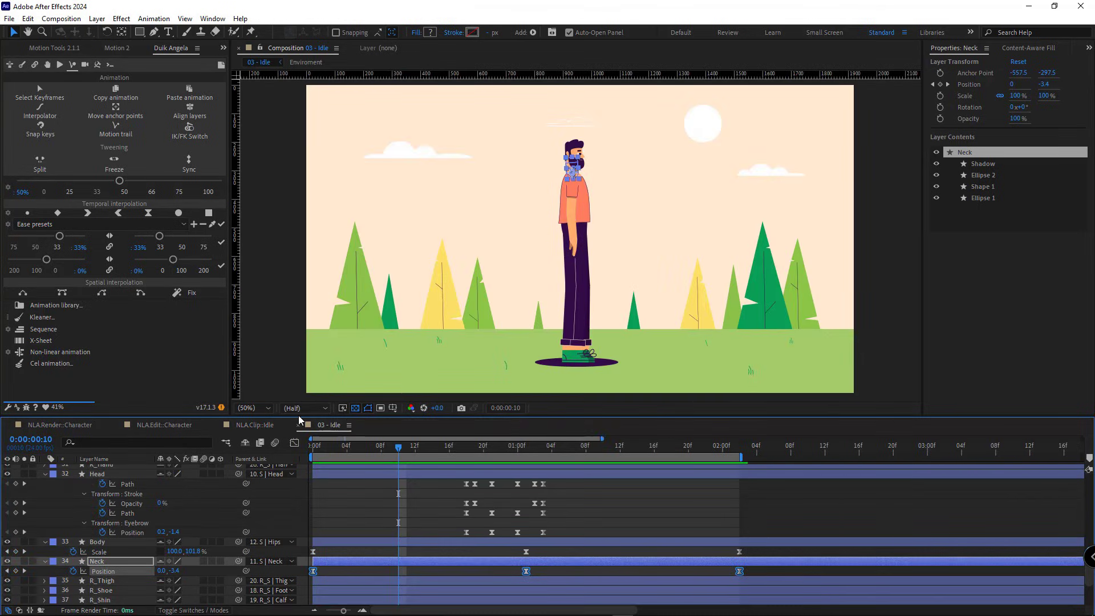
scroll(150, 502, "up", 15)
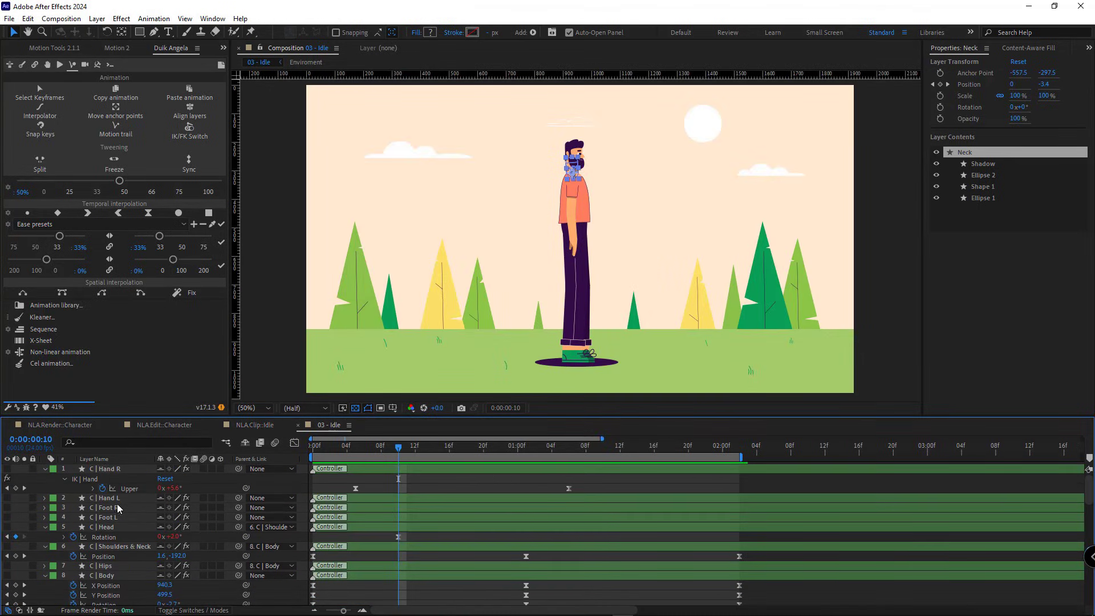
left_click(118, 508)
left_click(123, 518, "shift")
key("p")
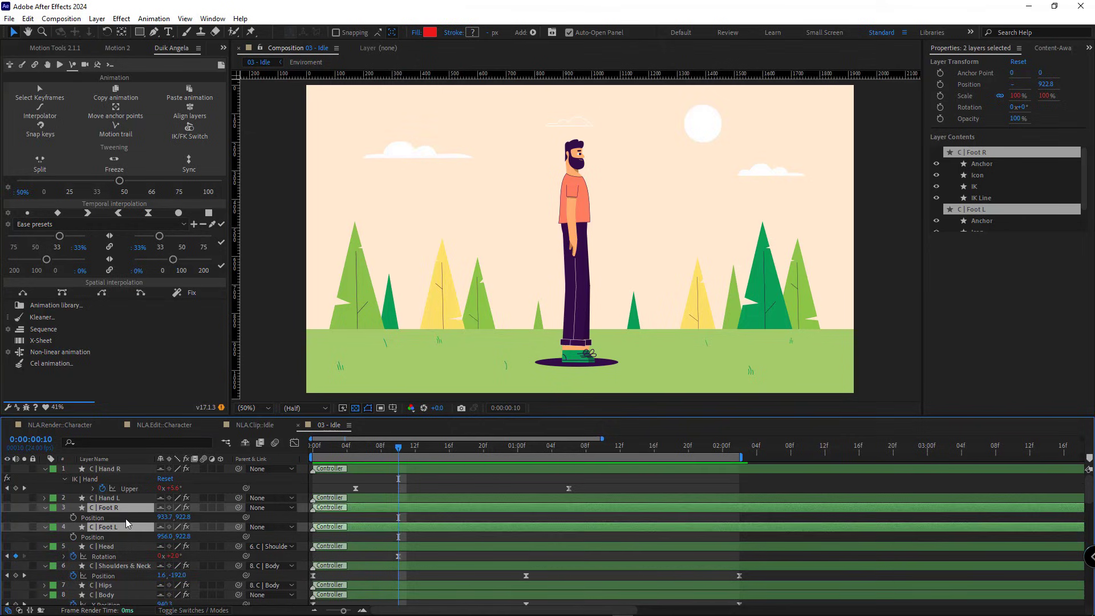
left_click(109, 517)
key("ctrl+c")
left_click(266, 428)
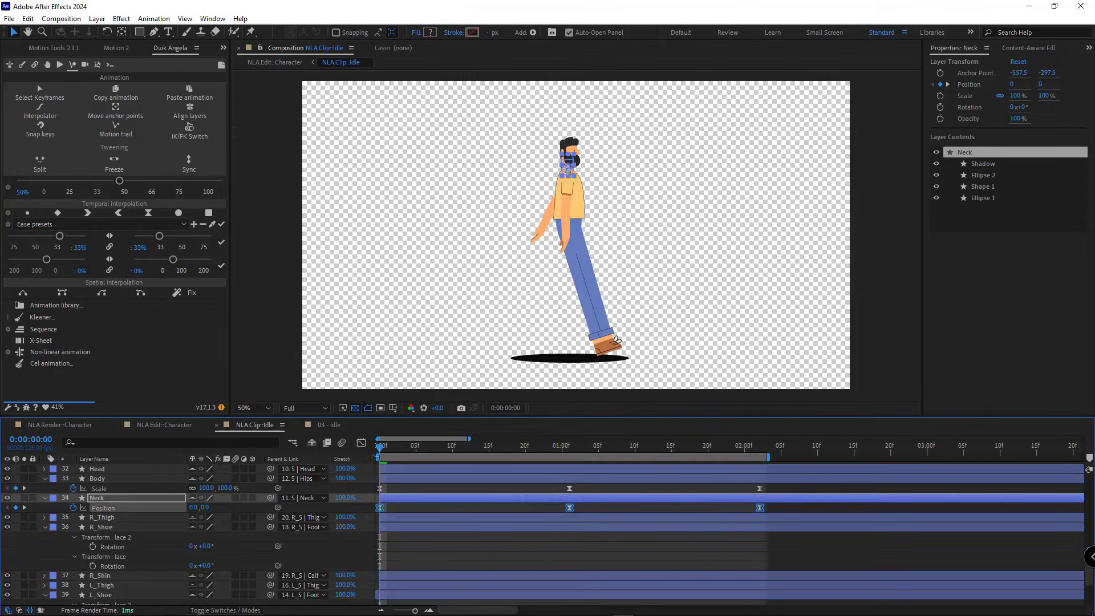
scroll(137, 513, "up", 10)
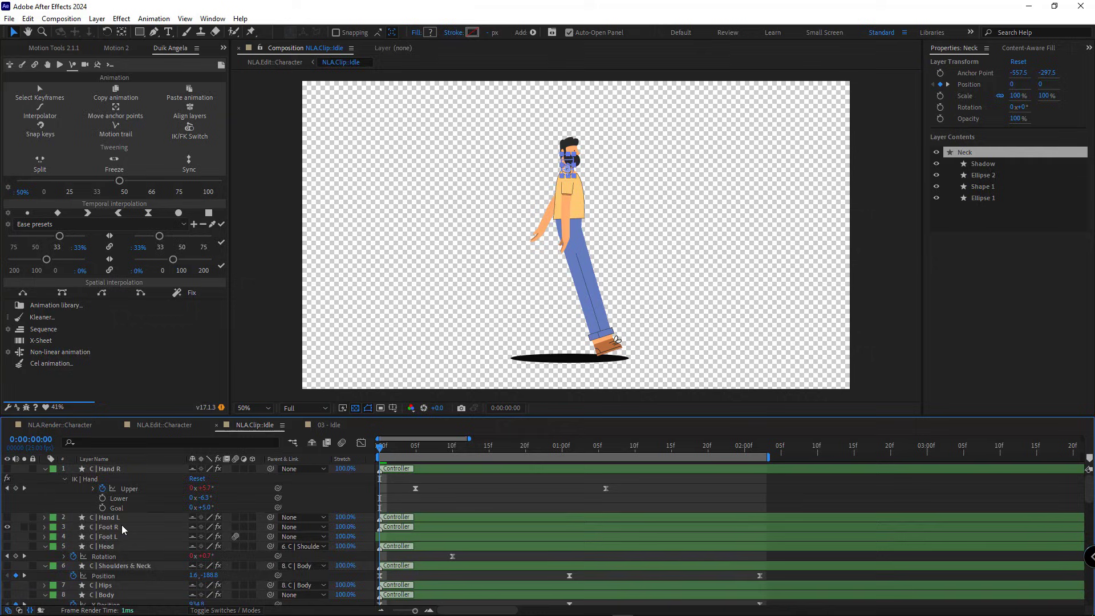
left_click(122, 527)
key("ctrl+v")
key("r")
left_click(208, 537)
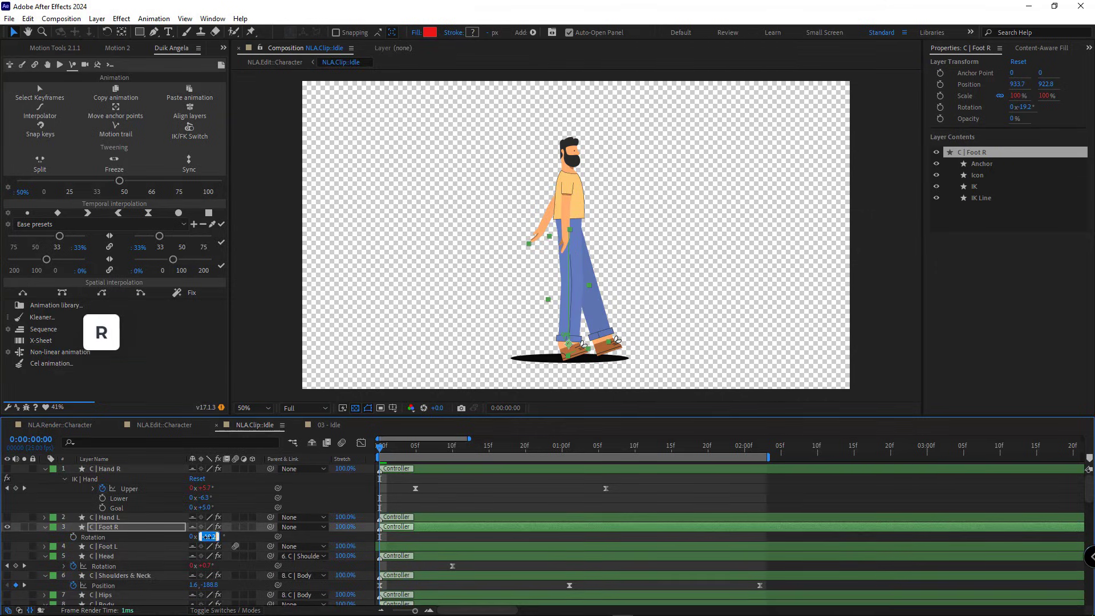
type("0")
key("Return")
Give C | Foot L the idle position keyframes from 03 - Idle and set its rotation to 0.
left_click(330, 430)
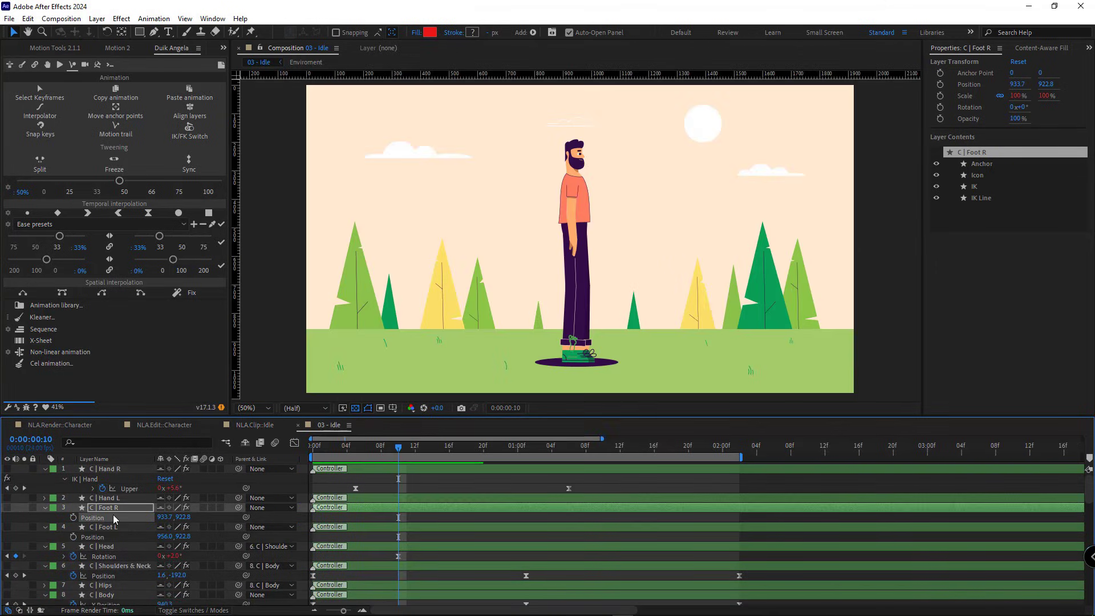
left_click(112, 536)
key("ctrl+c")
left_click(255, 426)
left_click(109, 547)
key("ctrl+v")
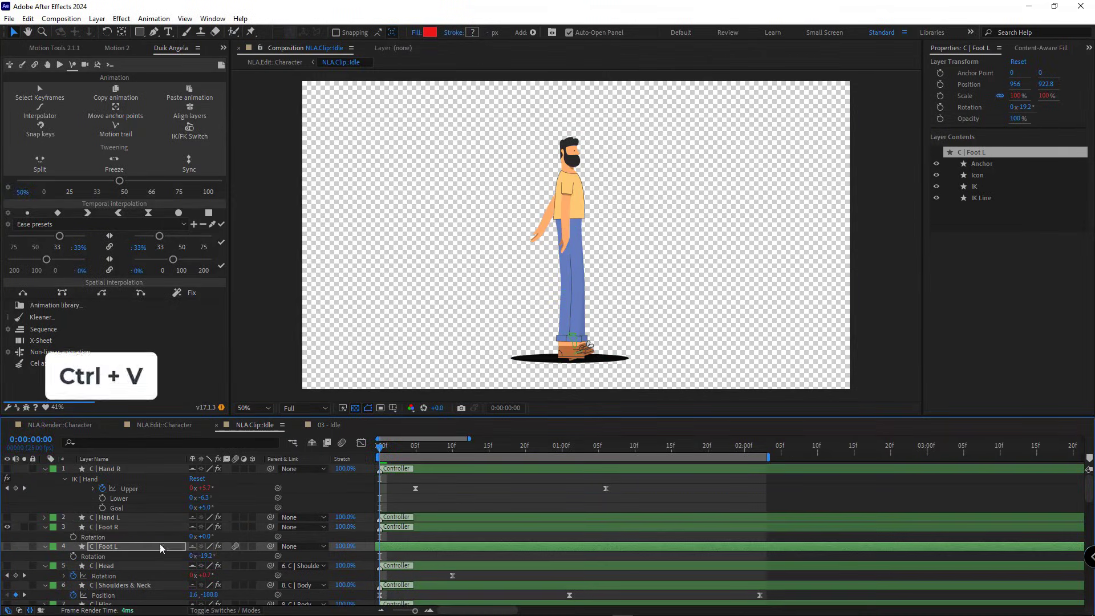
left_click(209, 556)
type("0")
key("Return")
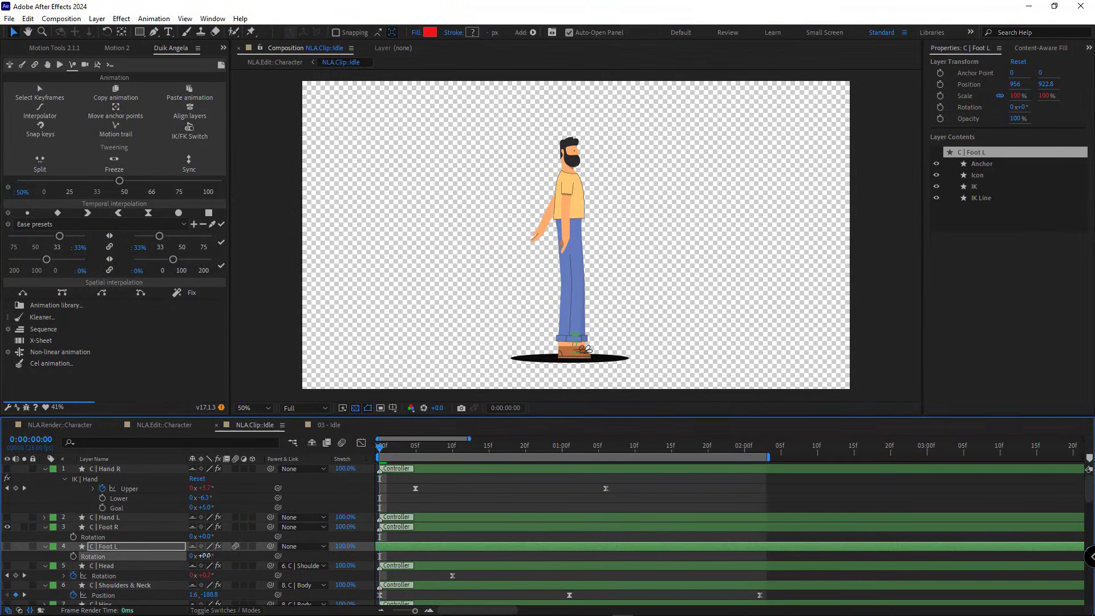
scroll(200, 554, "down", 1)
scroll(135, 534, "up", 1)
In Effect Controls, set C | Hand L's FK Upper, Lower and Goal rotations to 0, then preview the idle animation.
double_click(115, 517)
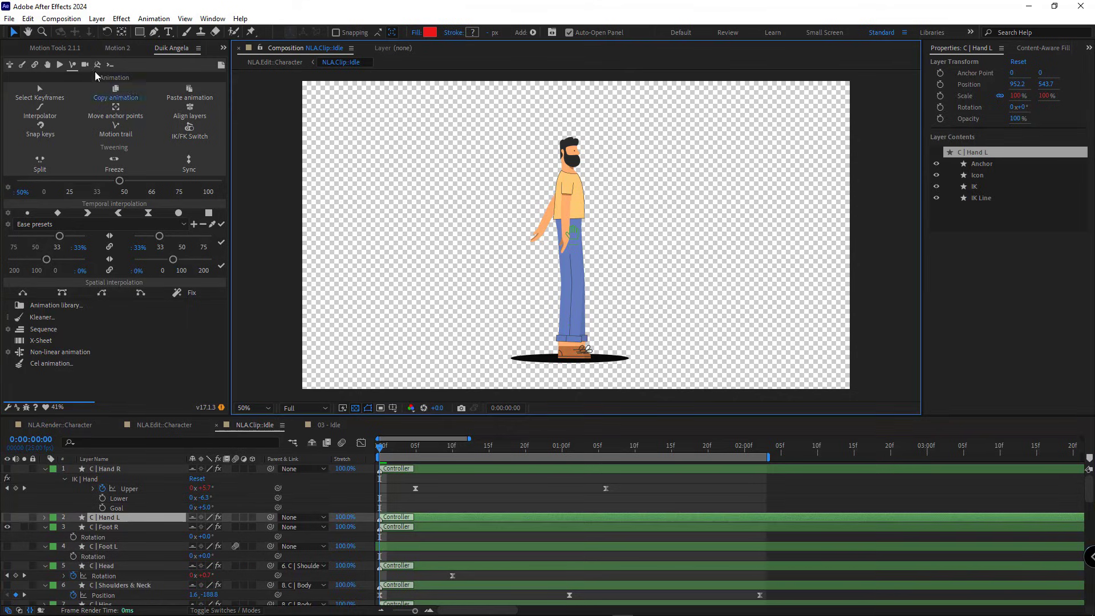
left_click(223, 48)
left_click(255, 75)
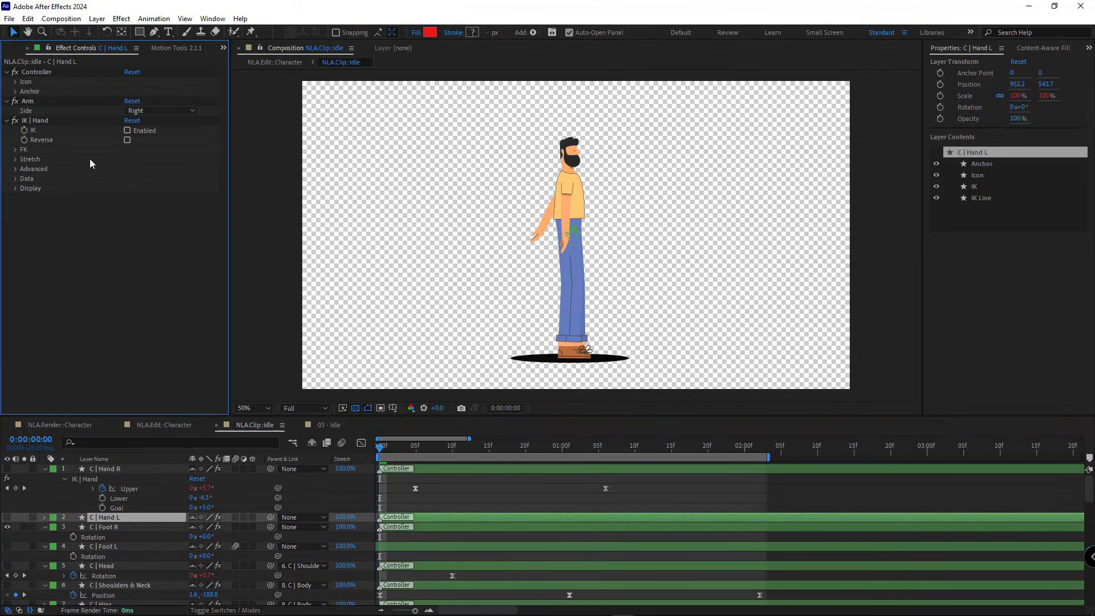
left_click(16, 150)
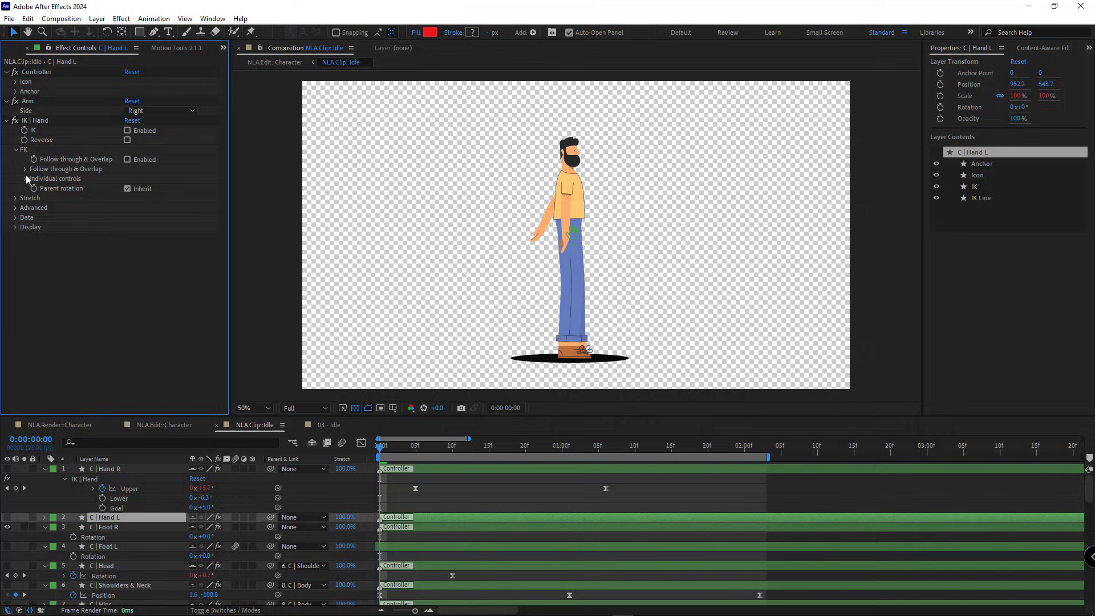
left_click(26, 178)
left_click(143, 188)
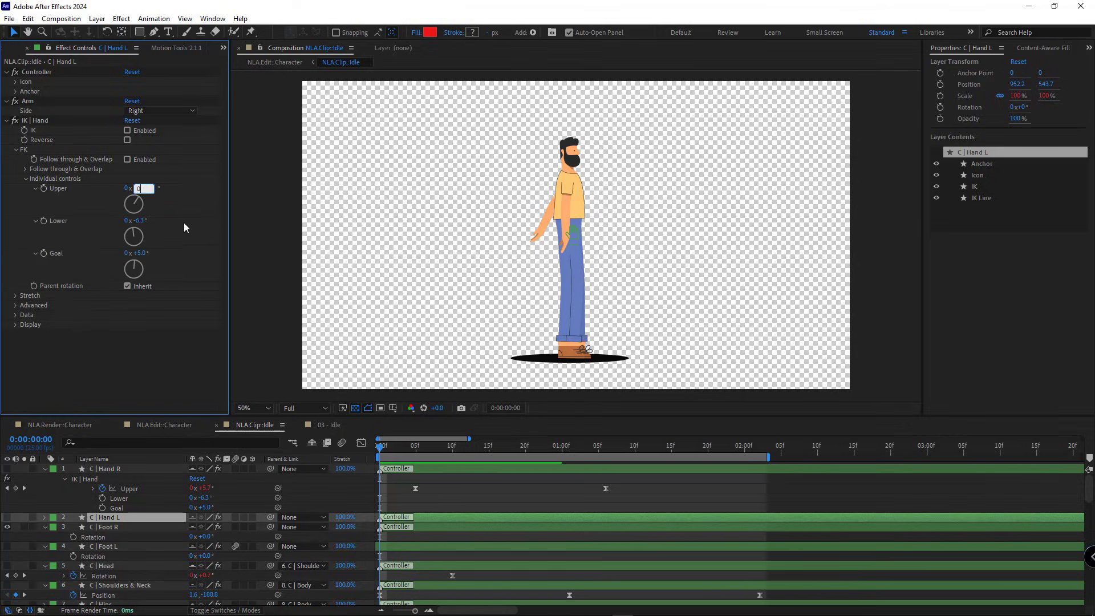
type("0")
key("Tab")
type("0")
key("Return")
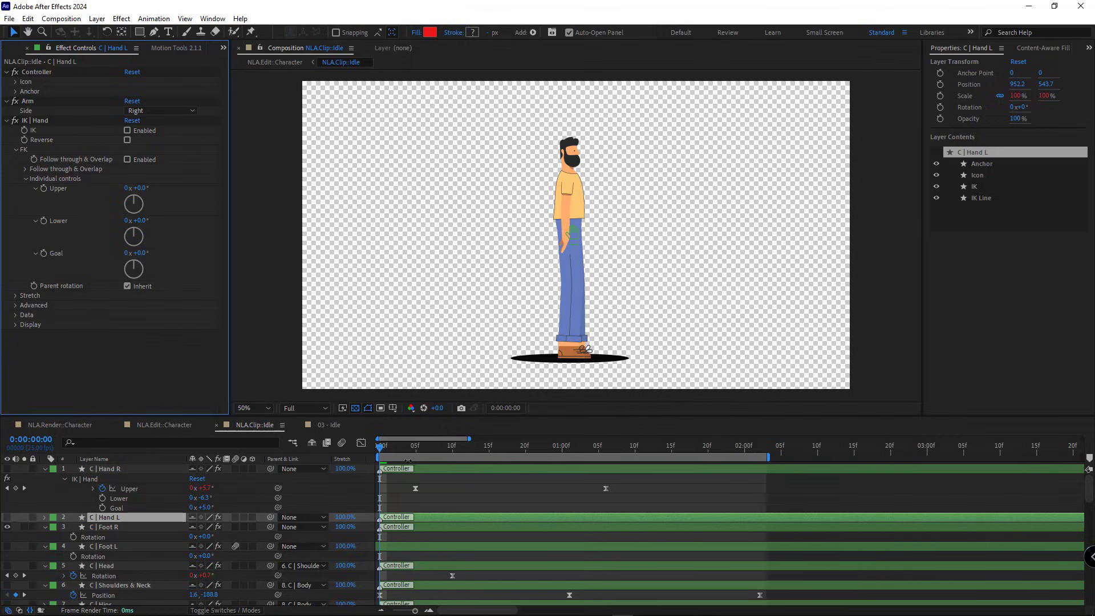
key("space")
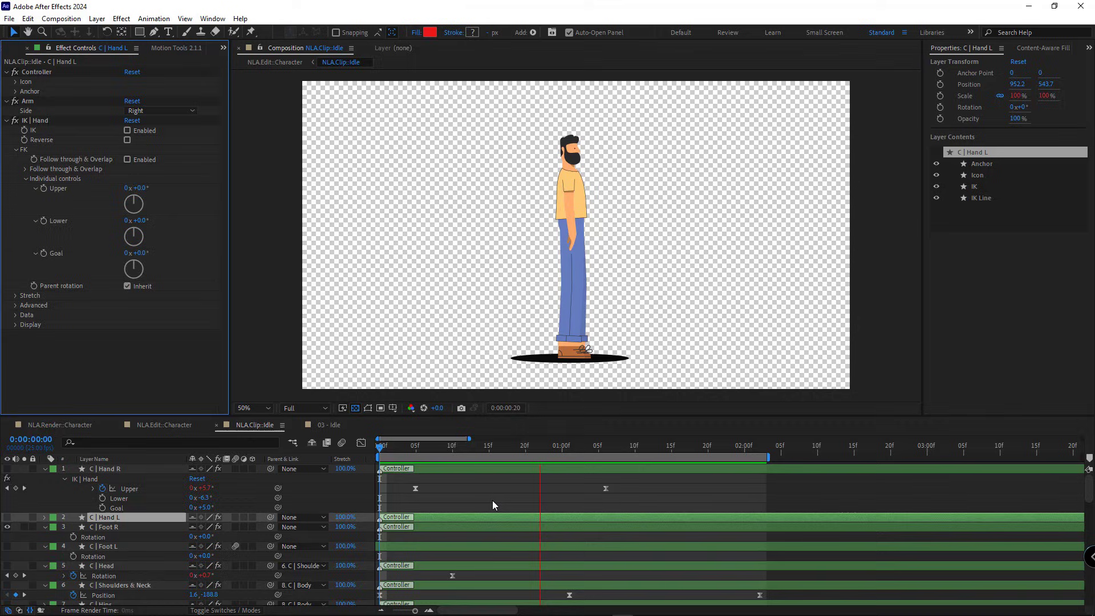
Apply Easy Ease to the C | Body keyframes and preview the eased idle.
key("space")
scroll(519, 500, "down", 3)
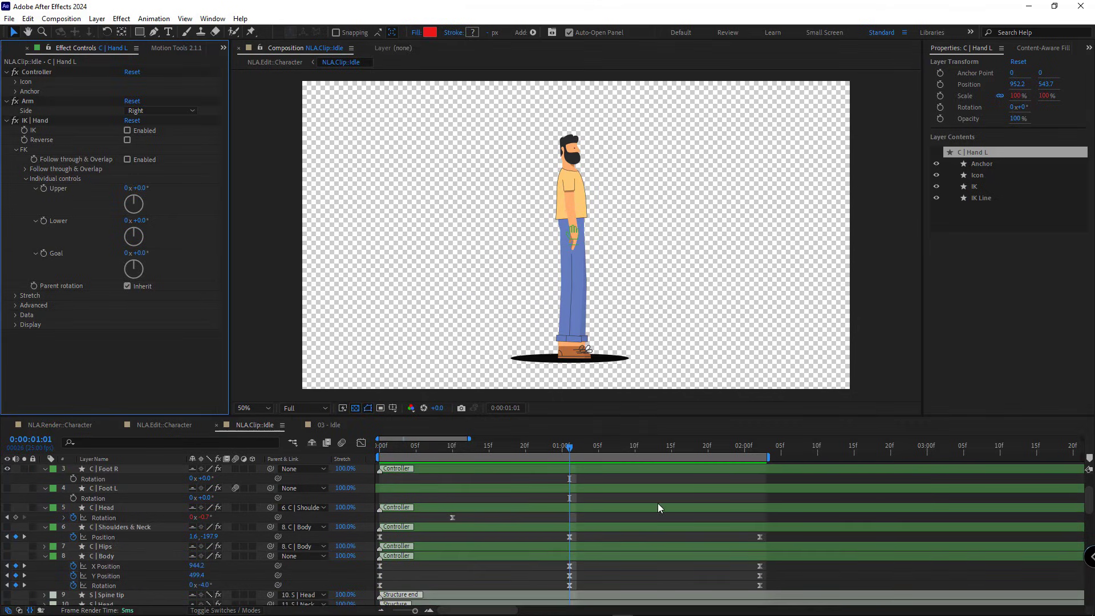
scroll(658, 503, "down", 2)
left_click_drag(761, 535, 377, 564)
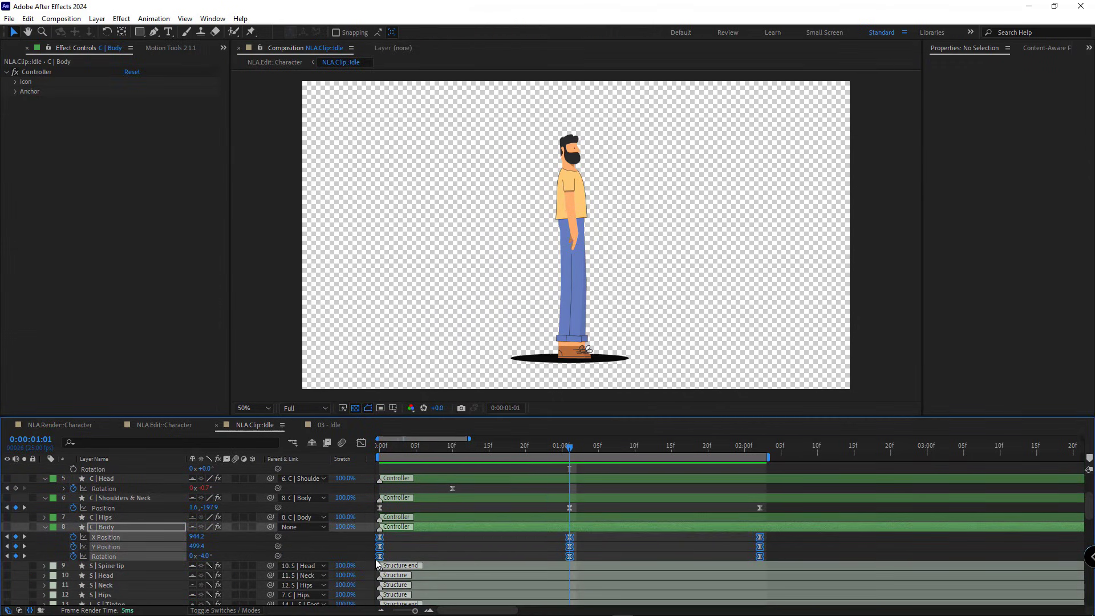
key("Page_Up")
key("Page_Up")
key("Page_Up")
key("Page_Up")
key("Page_Up")
key("Page_Up")
right_click(571, 557)
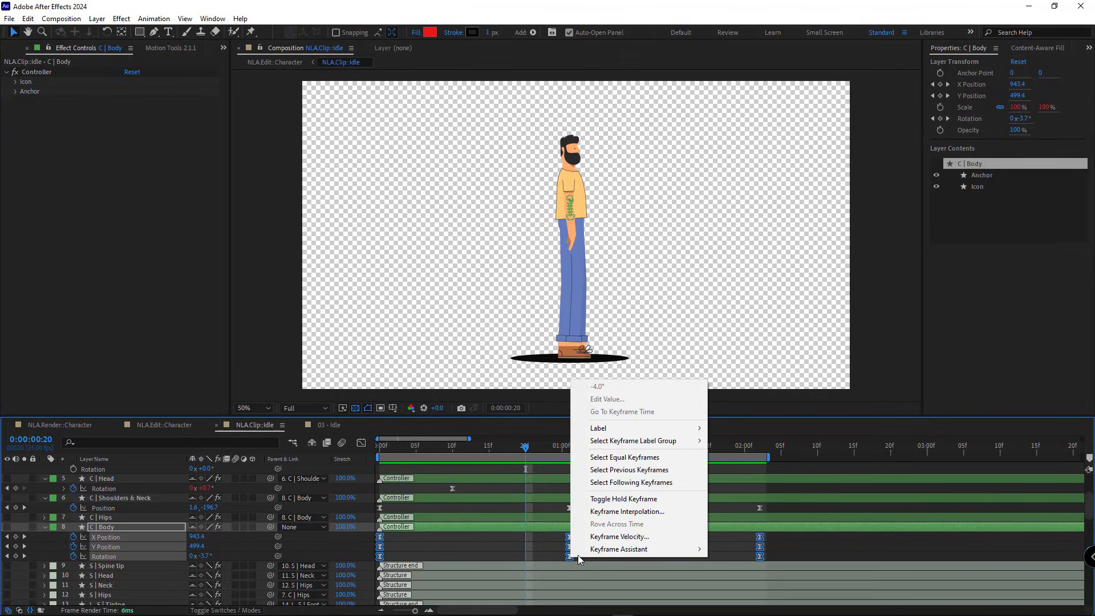
mouse_move(645, 549)
left_click(746, 479)
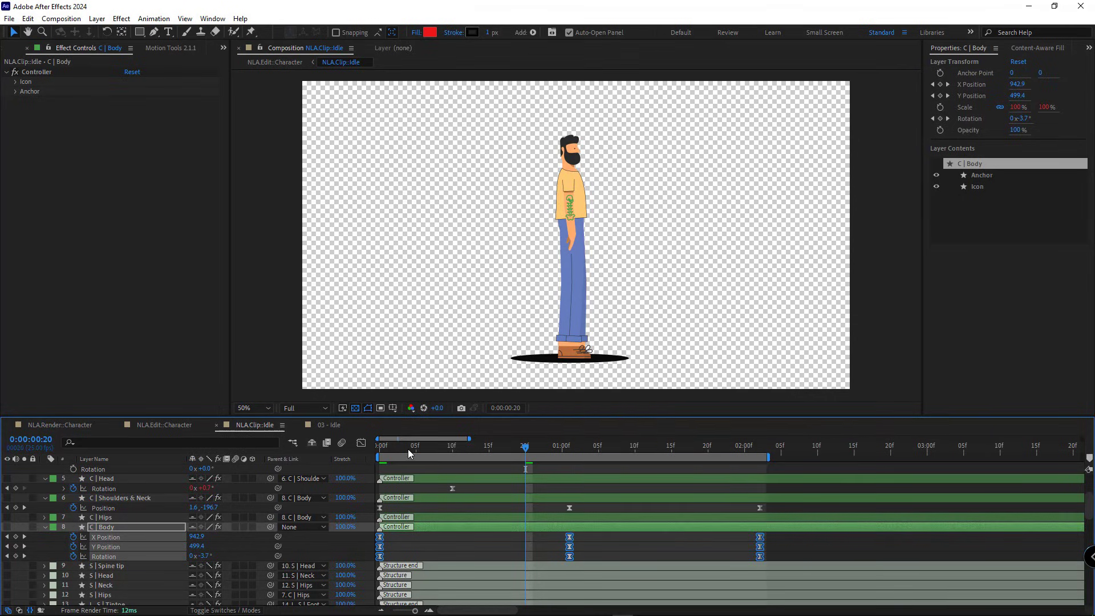
key("space")
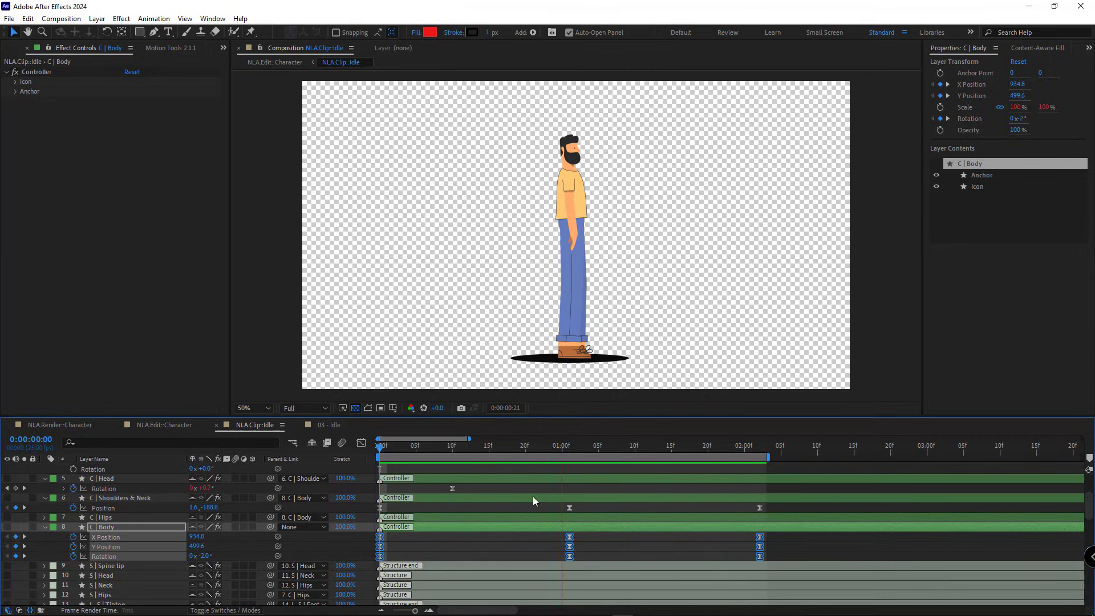
key("space")
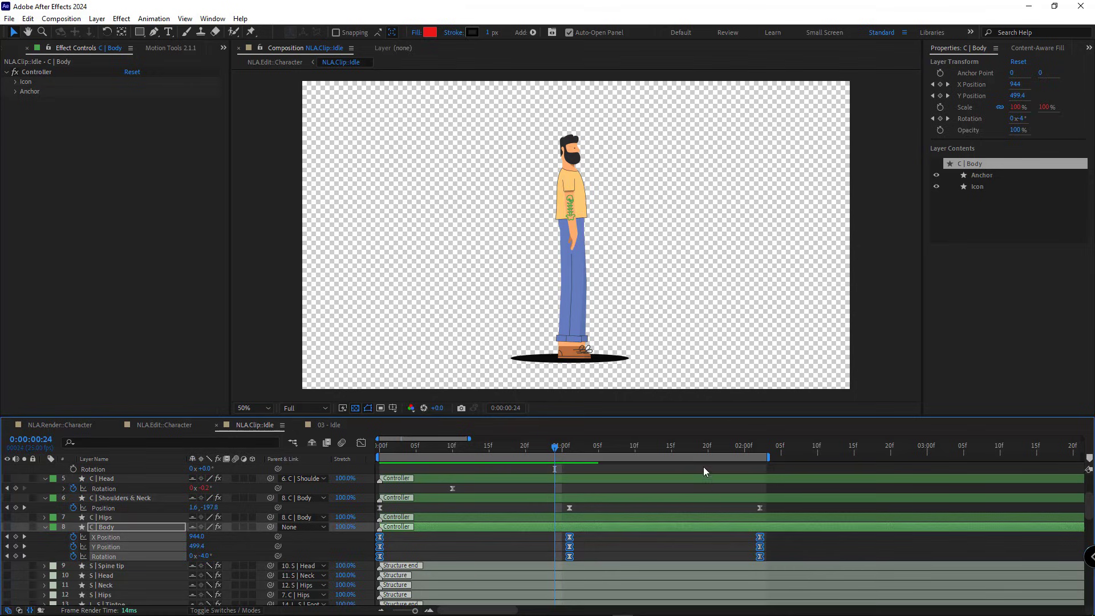
Trim NLA.Clip::Idle to its work area and return to NLA.Edit::Character.
left_click(631, 553)
right_click(555, 457)
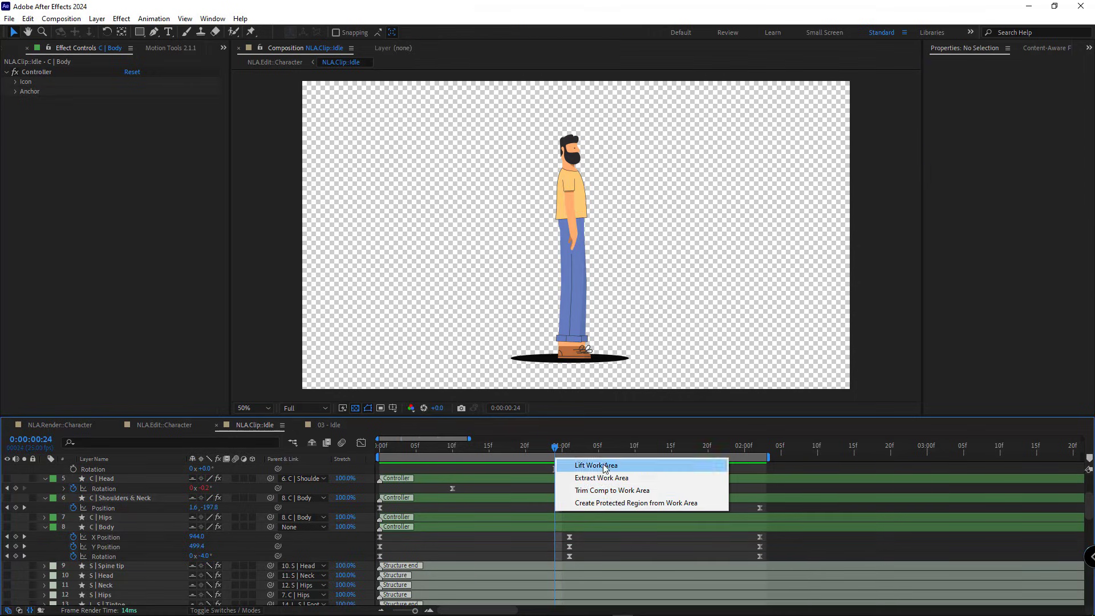
left_click(616, 489)
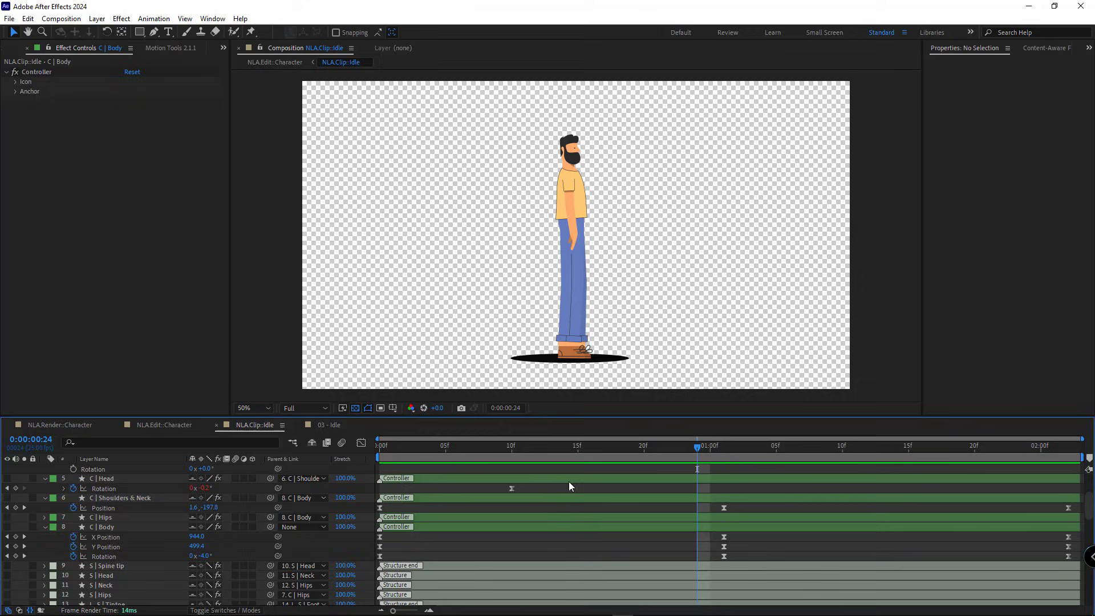
left_click(209, 428)
Time-remap the Idle clip with a keyframe at 0:00:02:02 and trim its end to 0:00:02:21.
left_click(416, 477)
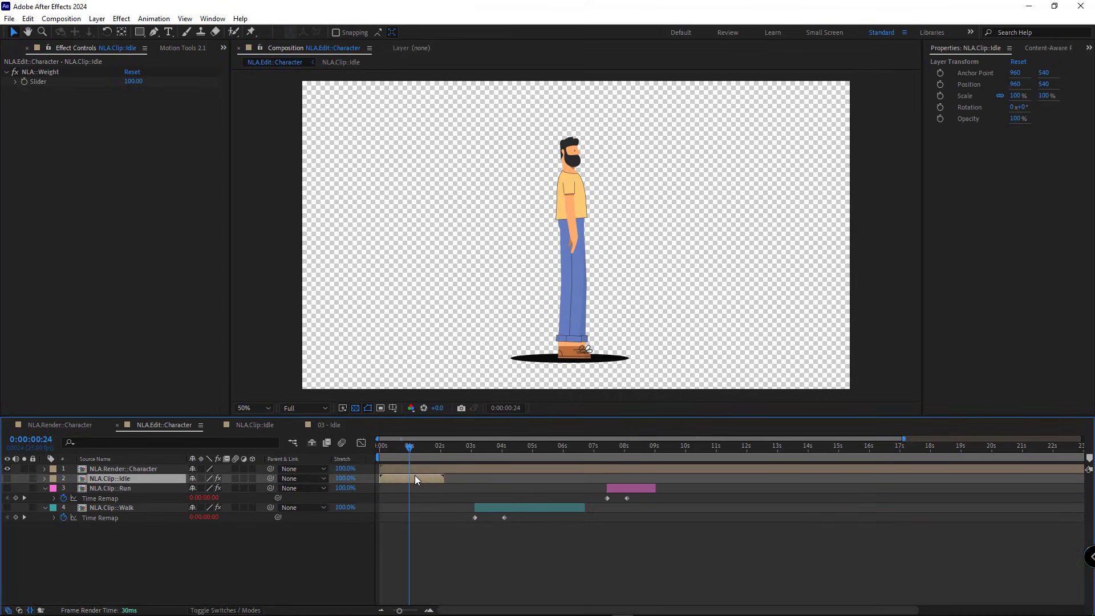
key("ctrl+alt+t")
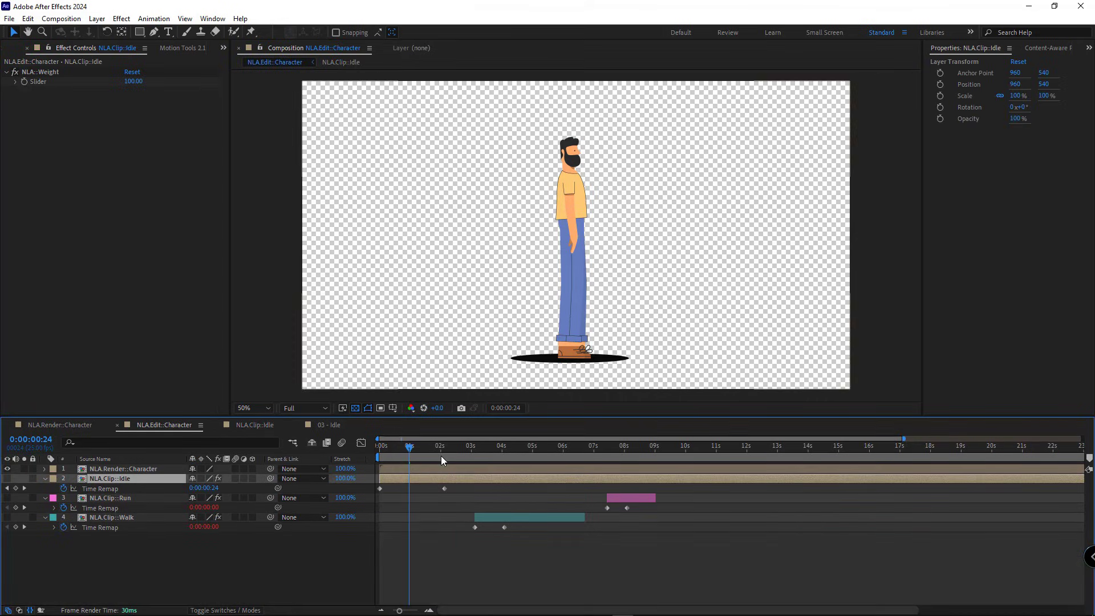
left_click(446, 449)
left_click(405, 498)
scroll(408, 498, "up", 1)
left_click(465, 479)
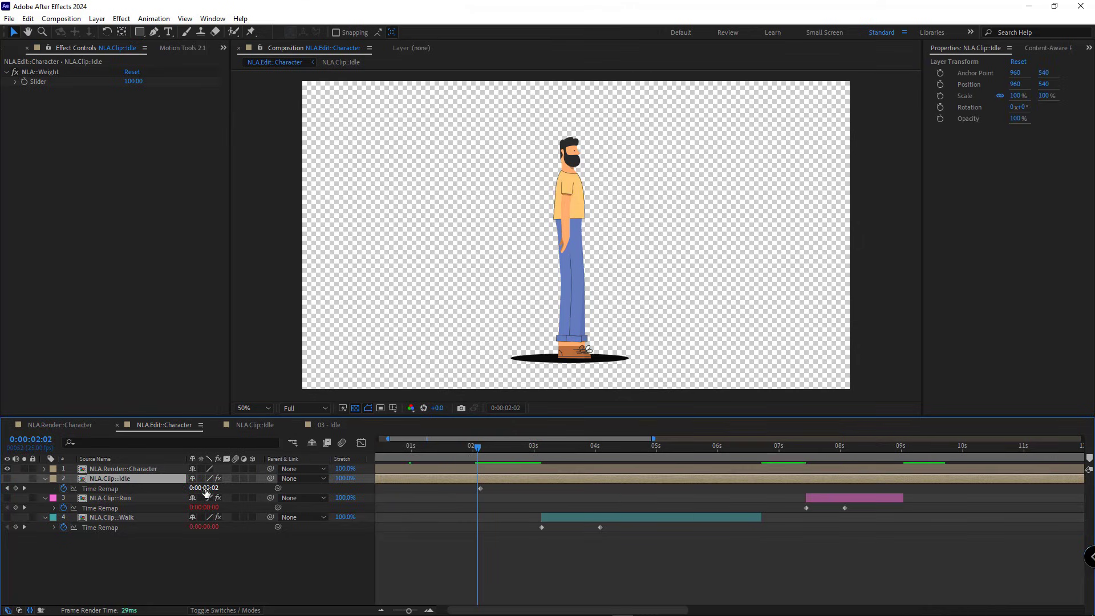
left_click(16, 488)
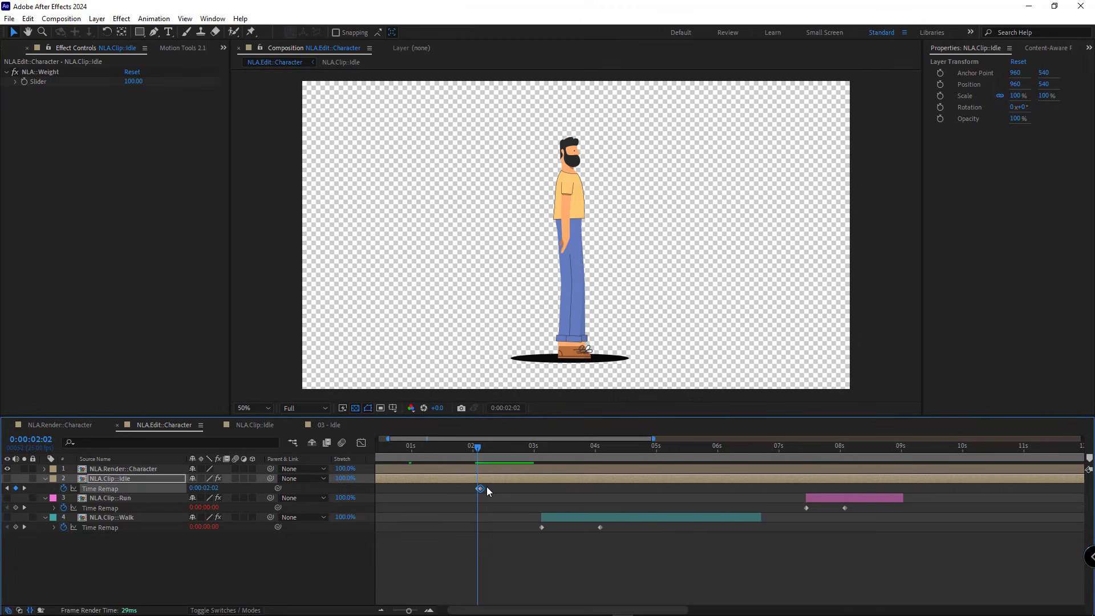
scroll(511, 498, "down", 5, "alt")
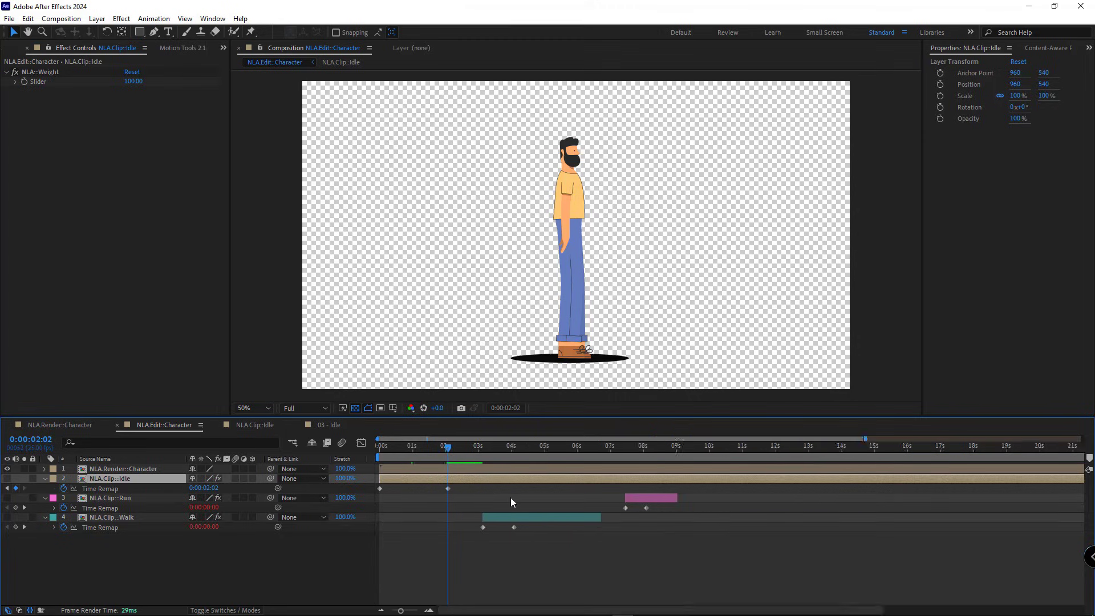
left_click(445, 444)
key("alt+bracketright")
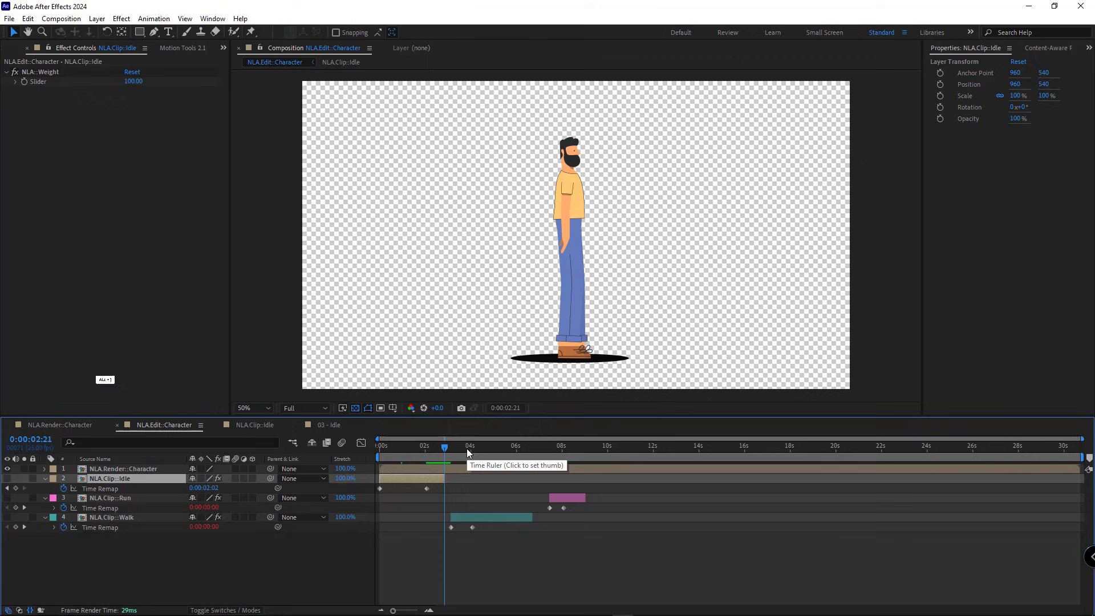
Copy the Run clip's Time Remap expression onto the Idle clip's Time Remap.
right_click(103, 508)
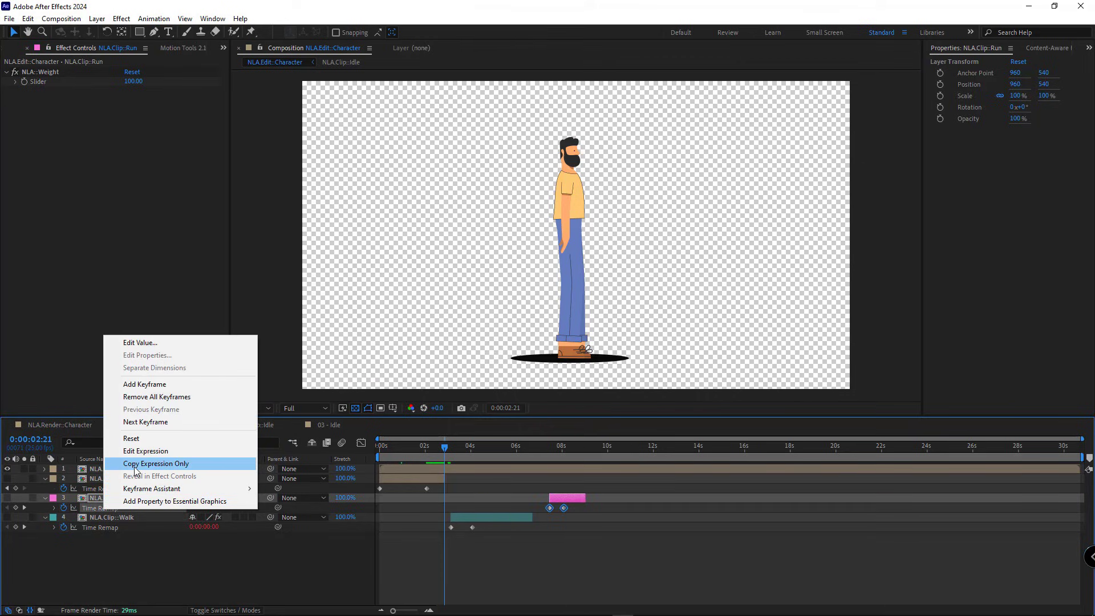
left_click(135, 465)
left_click(107, 490)
key("ctrl+v")
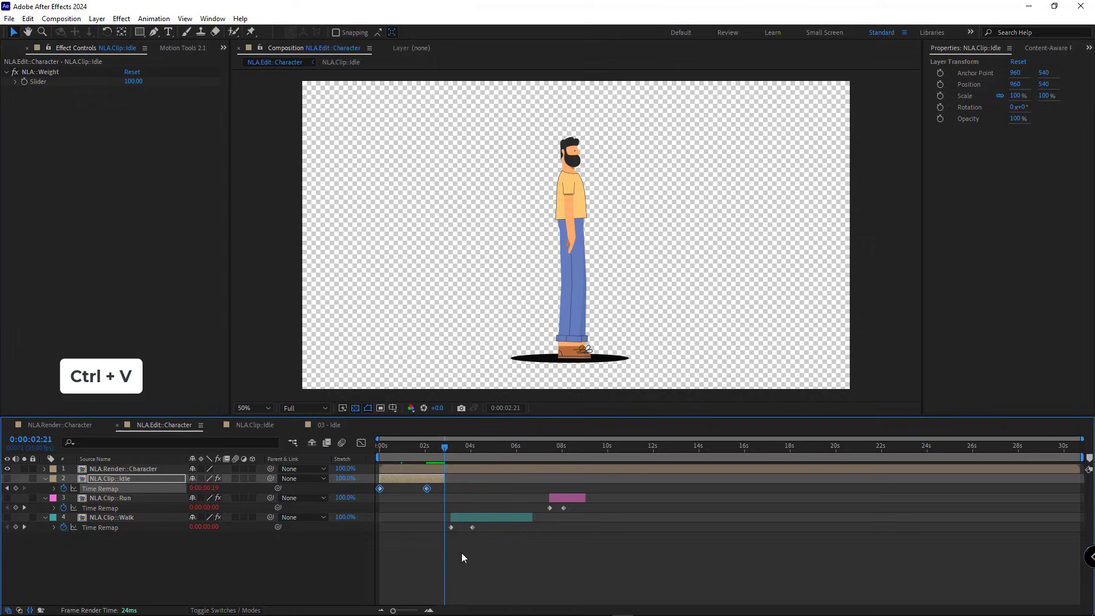
Give the Idle clip an orange label and preview the sequence.
left_click(504, 570)
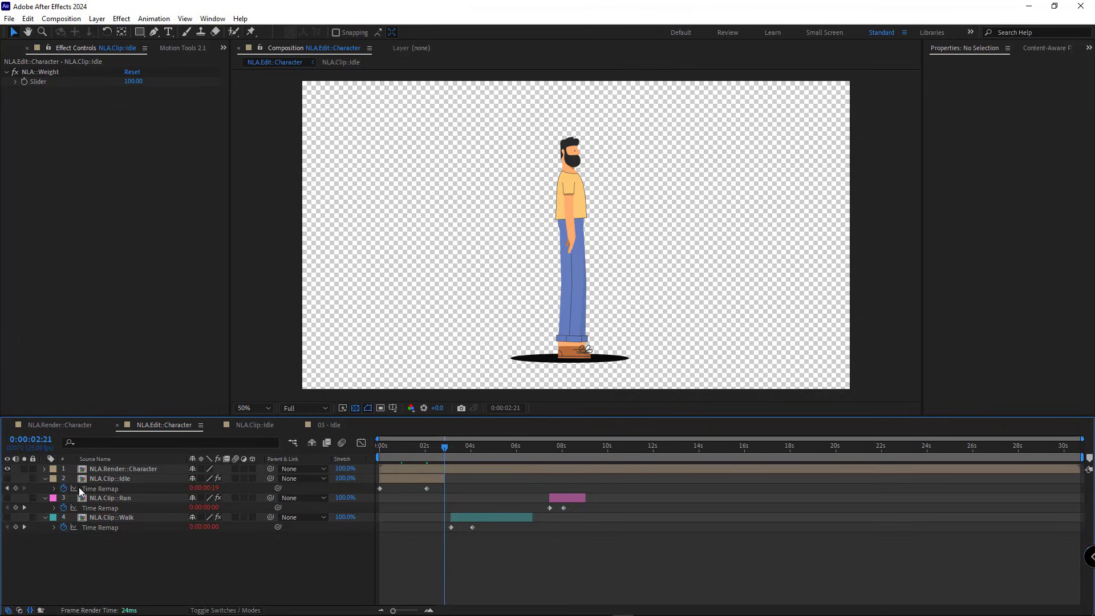
left_click(80, 401)
left_click(523, 536)
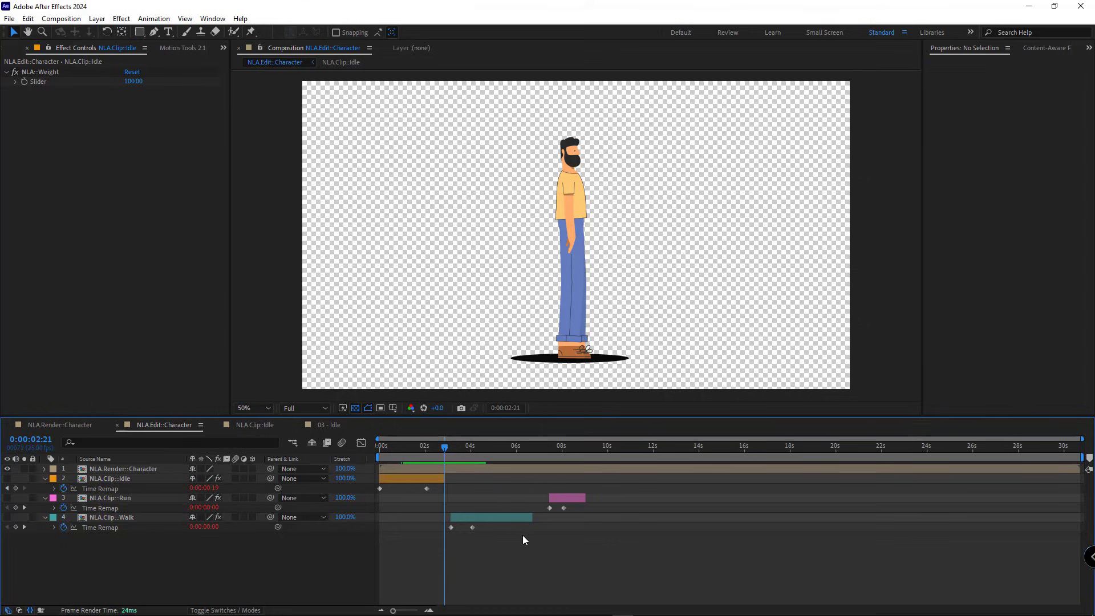
key("space")
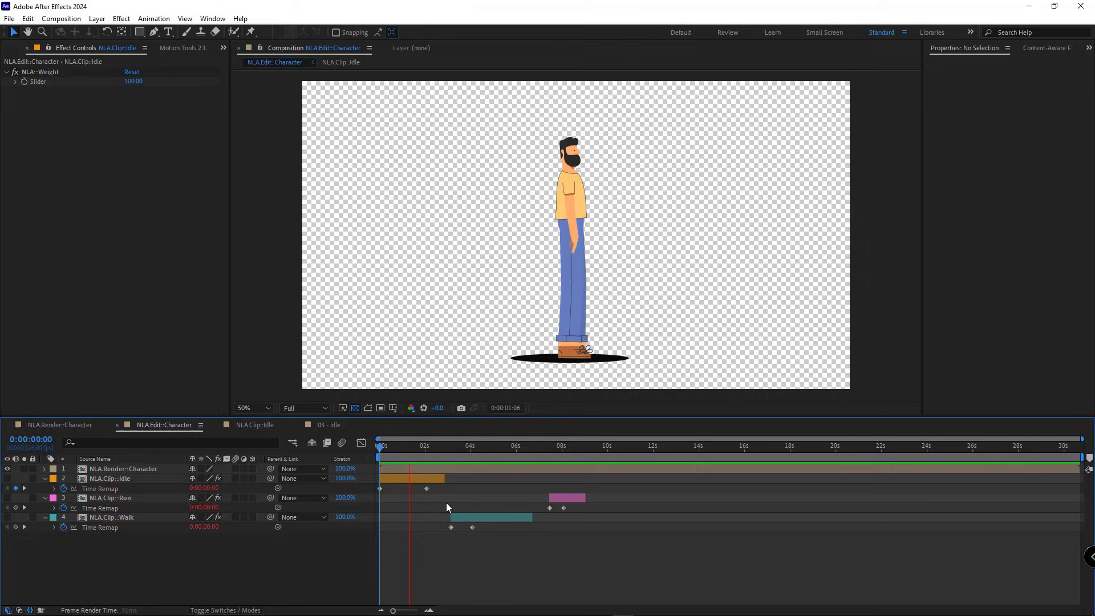
Preview NLA.Edit::Character from the start and play the NLA.Clip::Idle composition, switching between them.
left_click_drag(413, 447, 376, 447)
key("space")
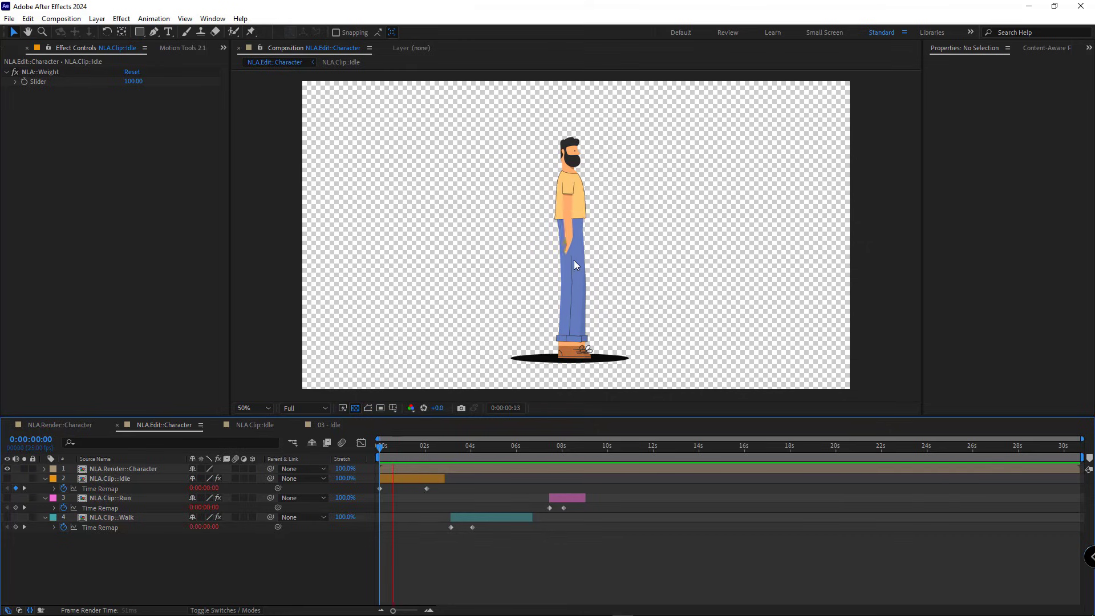
key("space")
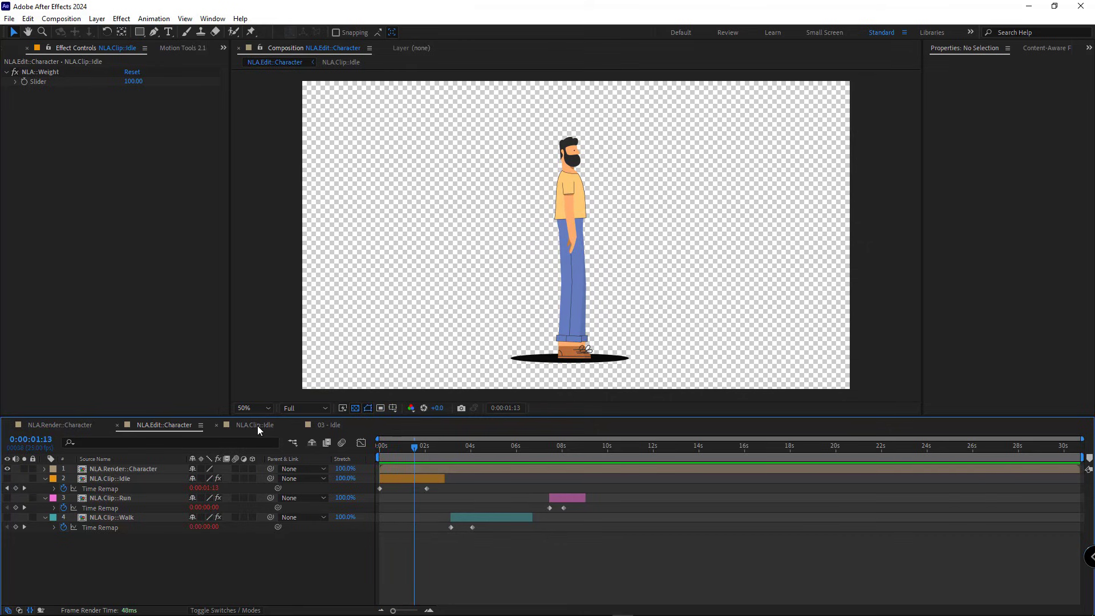
left_click(255, 425)
key("space")
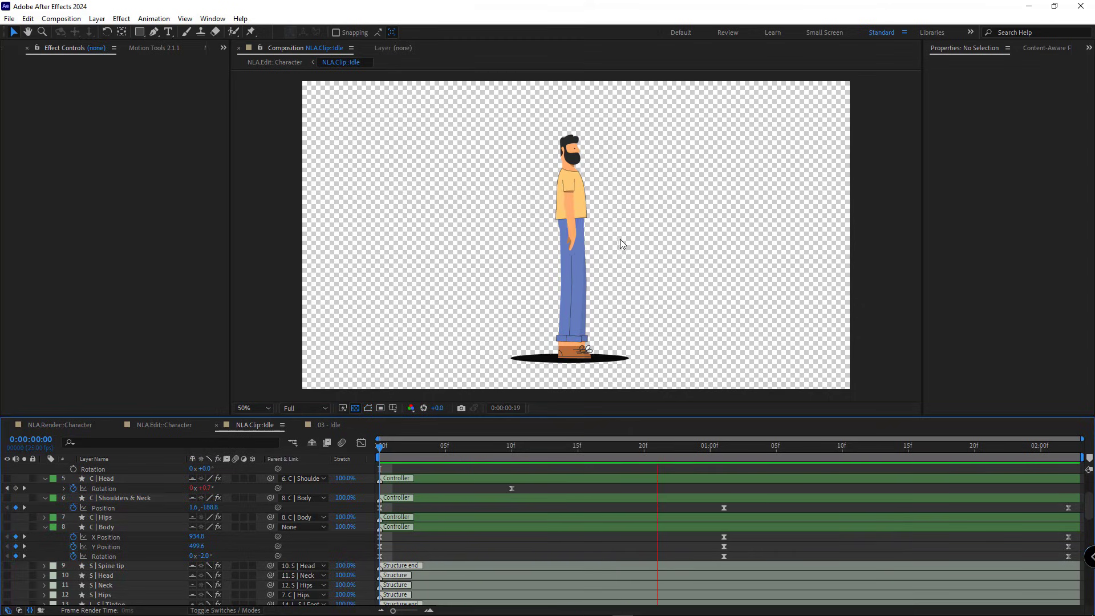
left_click(174, 427)
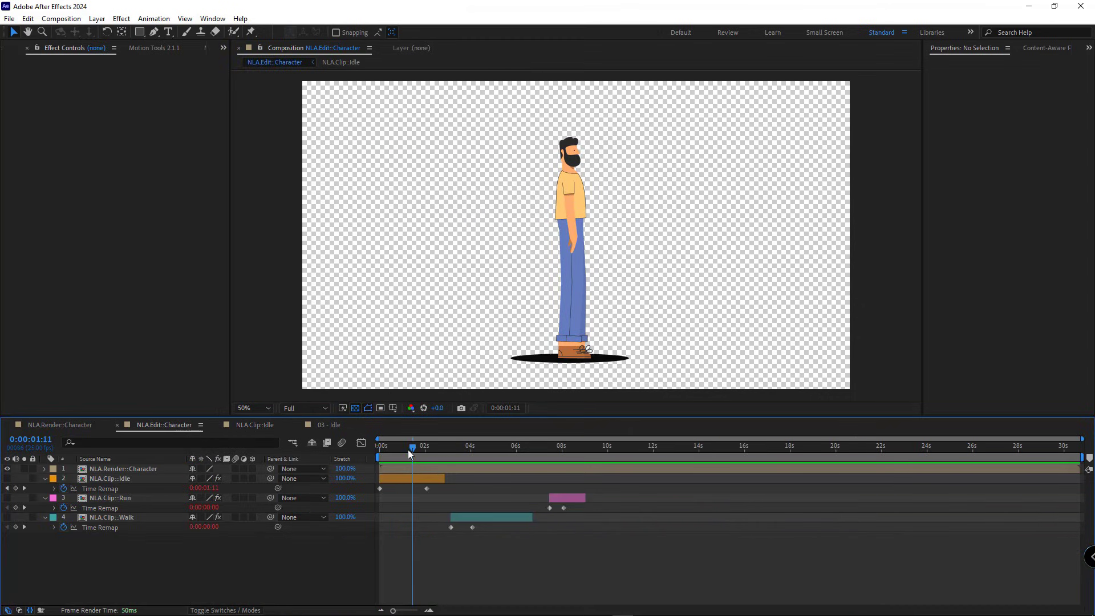
key("space")
left_click(255, 425)
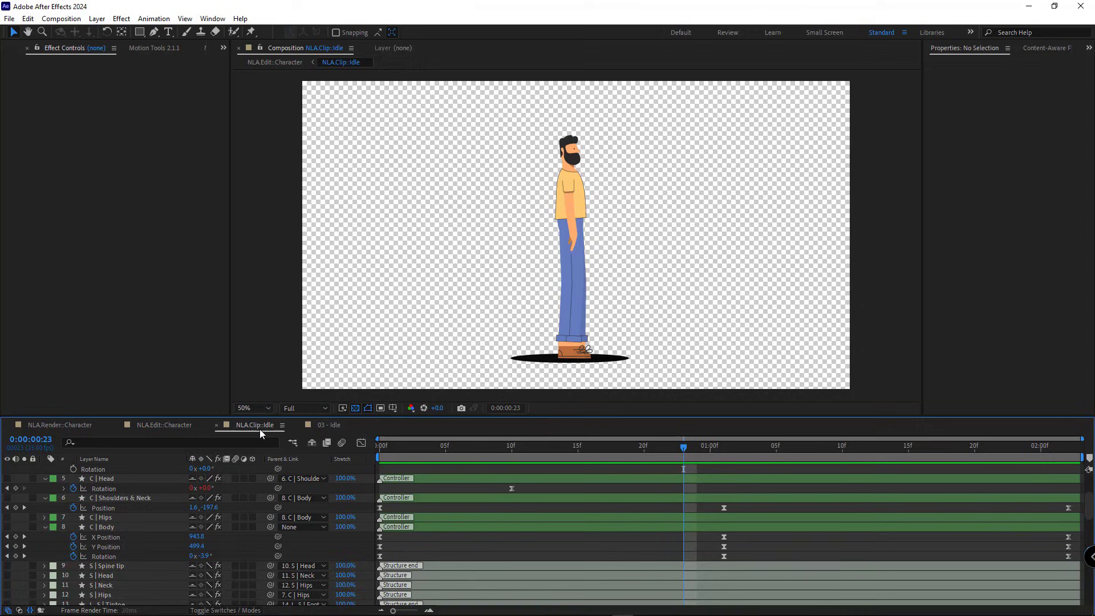
scroll(183, 515, "up", 3)
scroll(162, 498, "up", 3)
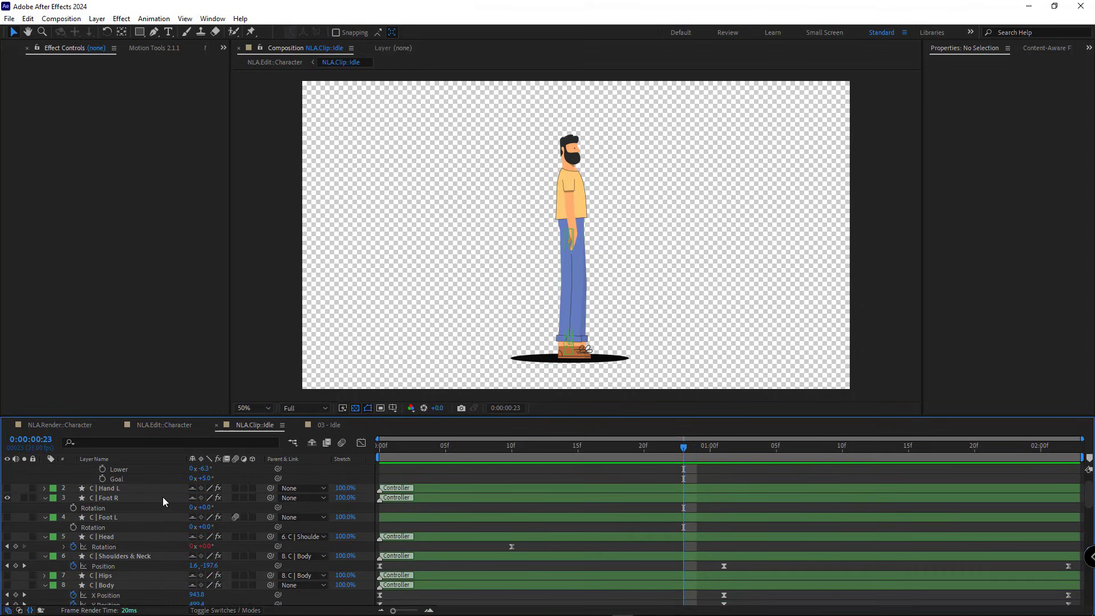
In NLA.Render::Character, select the C | Shoulders & Neck Position property.
left_click(52, 427)
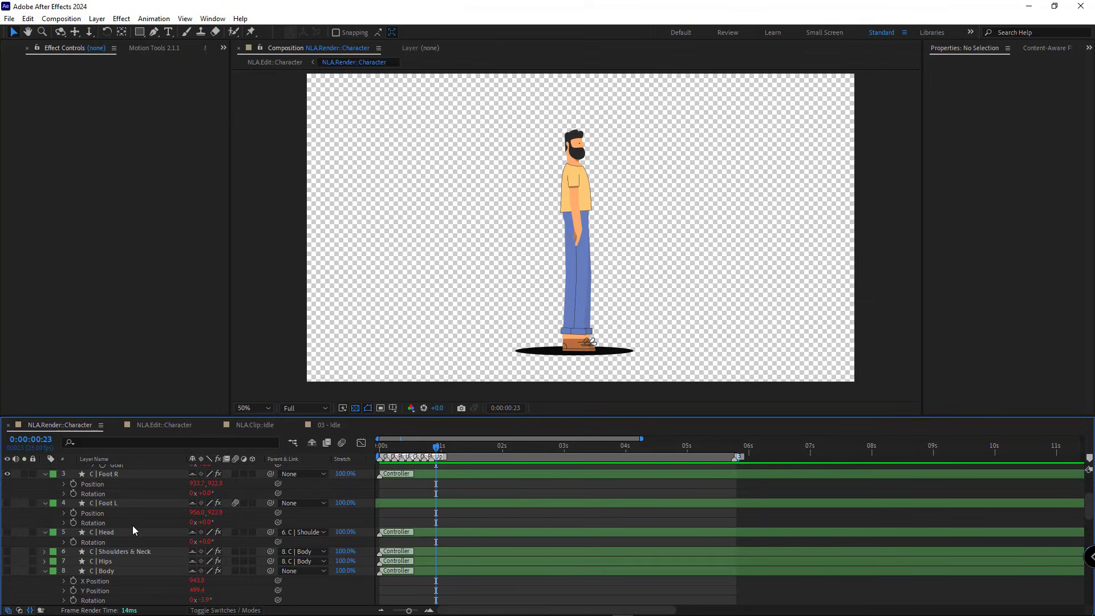
scroll(129, 523, "up", 3)
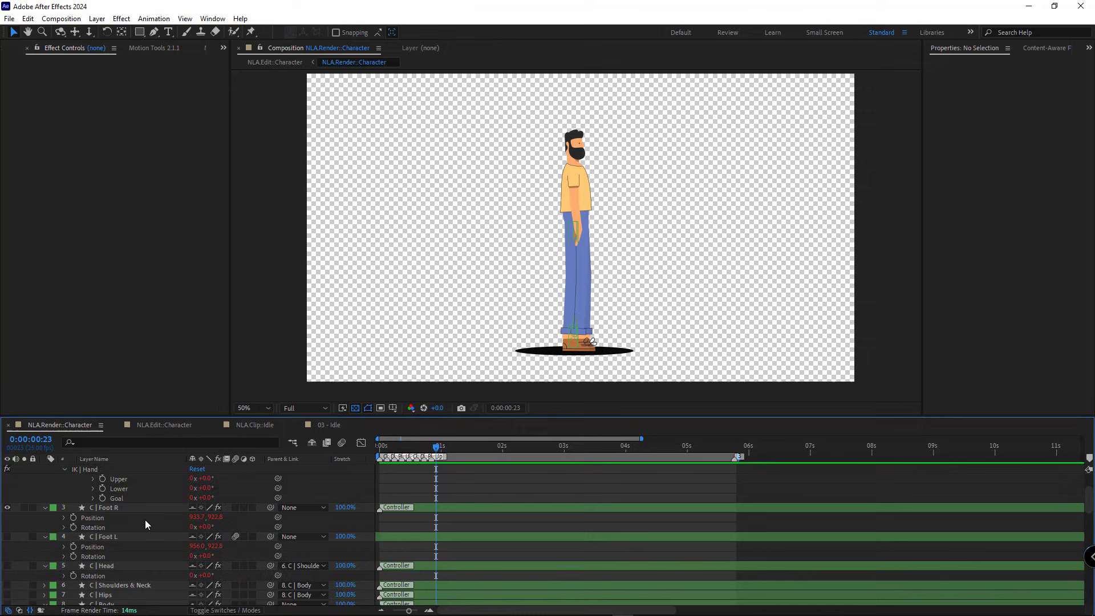
scroll(145, 521, "down", 3)
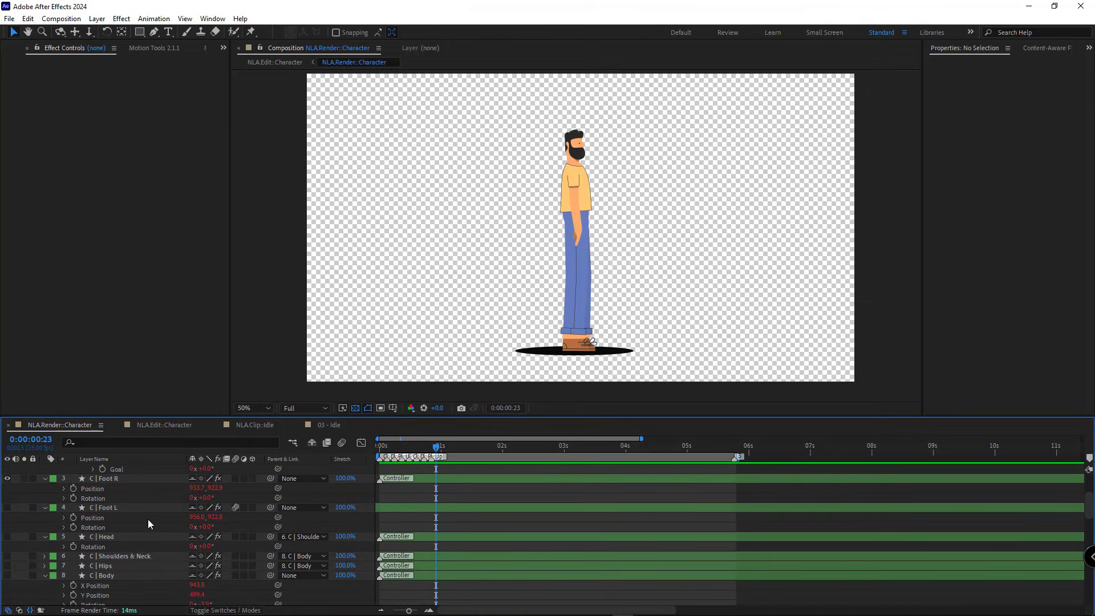
scroll(169, 513, "down", 3)
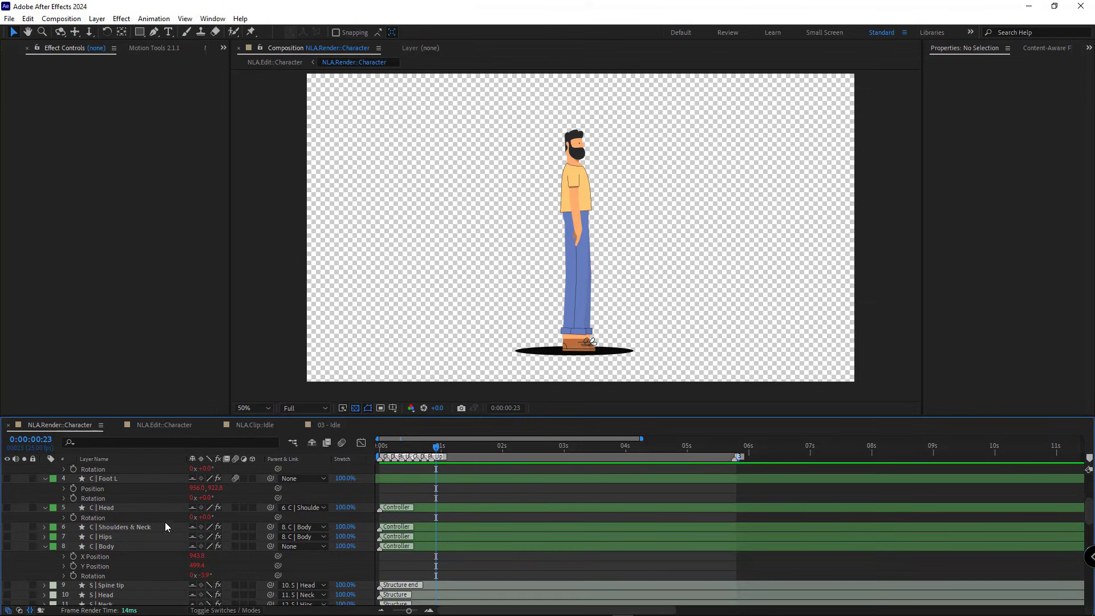
left_click(142, 526)
key("p")
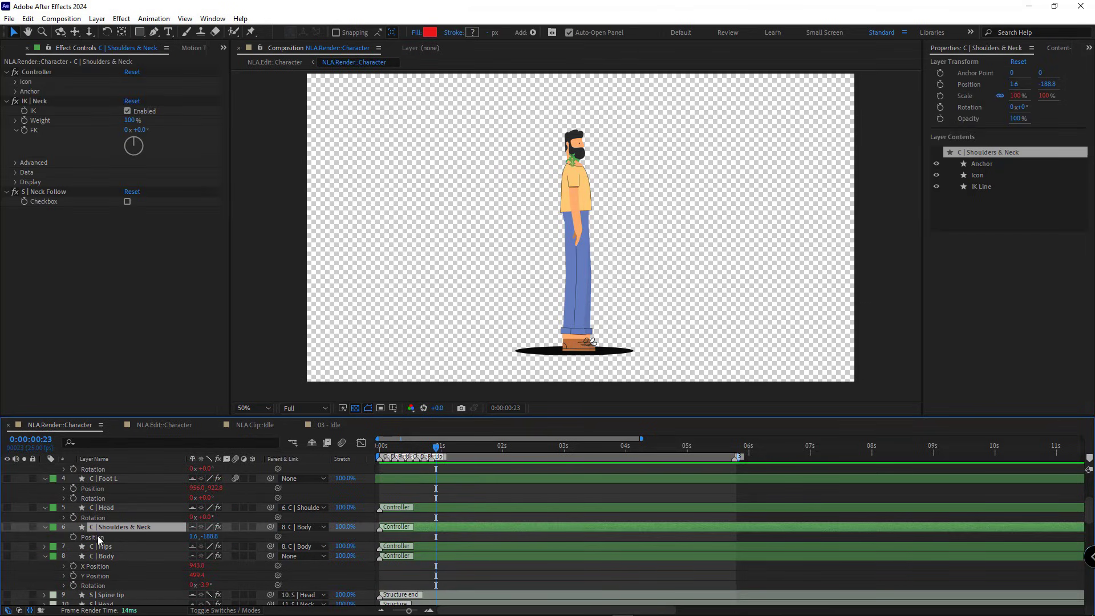
left_click(99, 539)
Link the selected Position to the non-linear animation with Duik Angela.
left_click(224, 48)
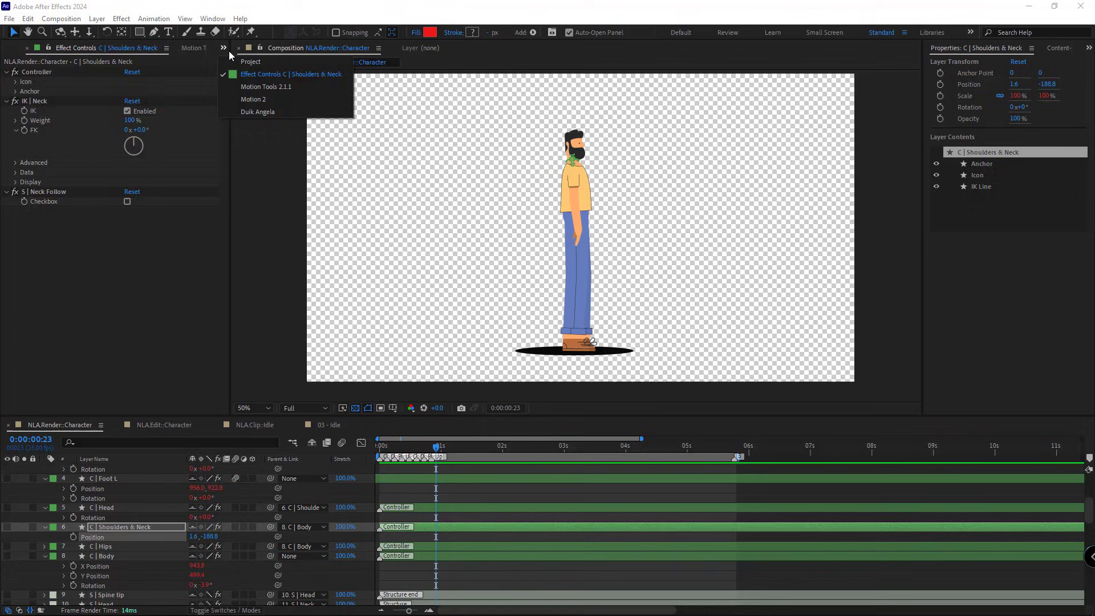
left_click(251, 112)
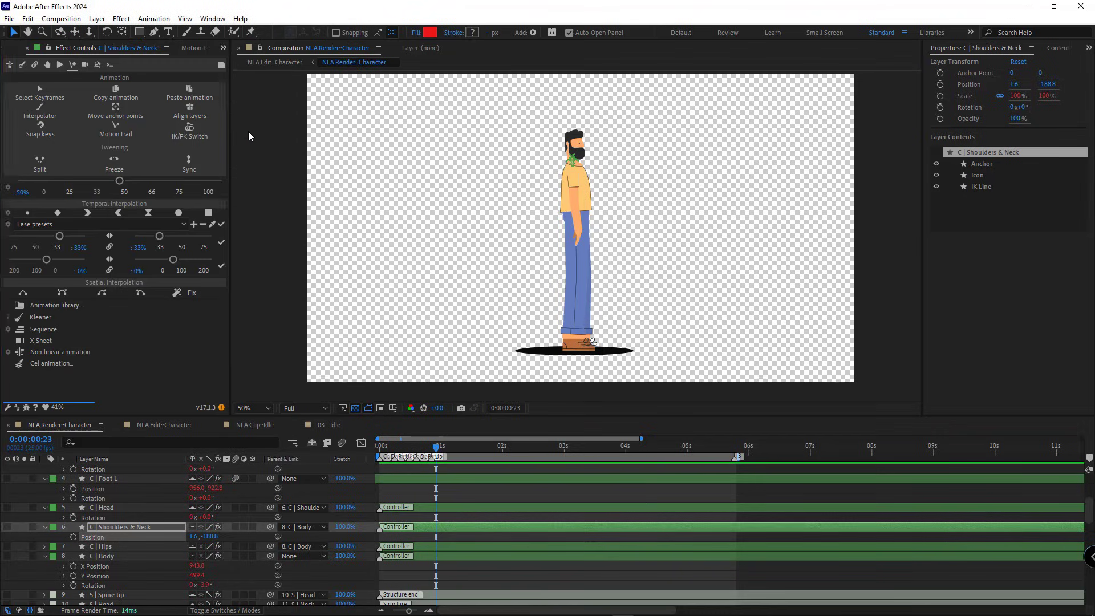
left_click(45, 353)
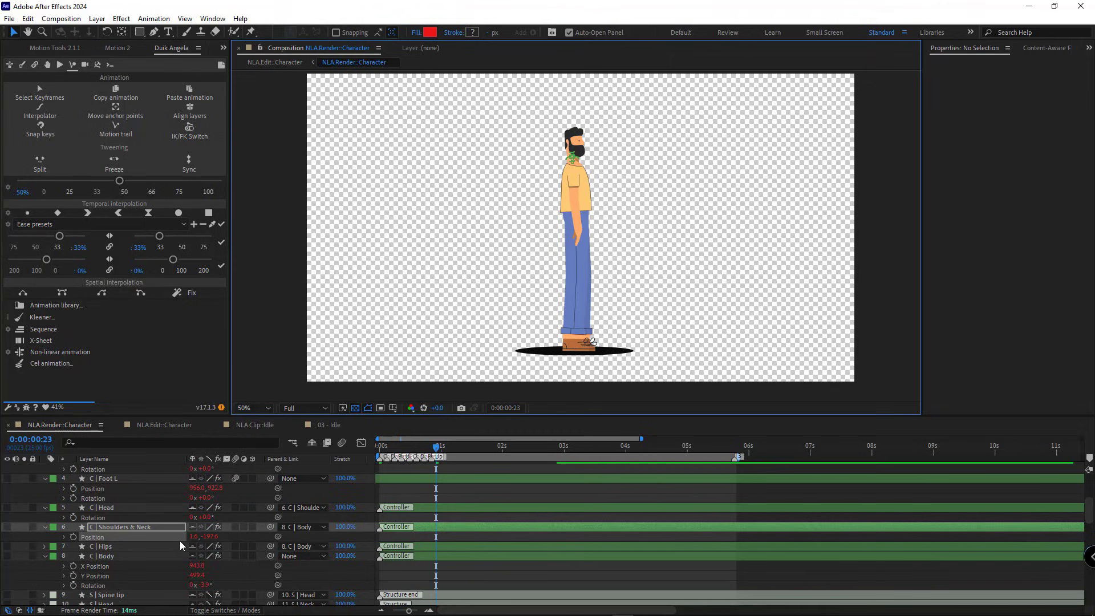
Check the edit's first frames, then reveal the L_S | Arm and R_S | Arm Positions in the render comp.
left_click(153, 425)
left_click_drag(392, 447, 371, 469)
left_click(77, 429)
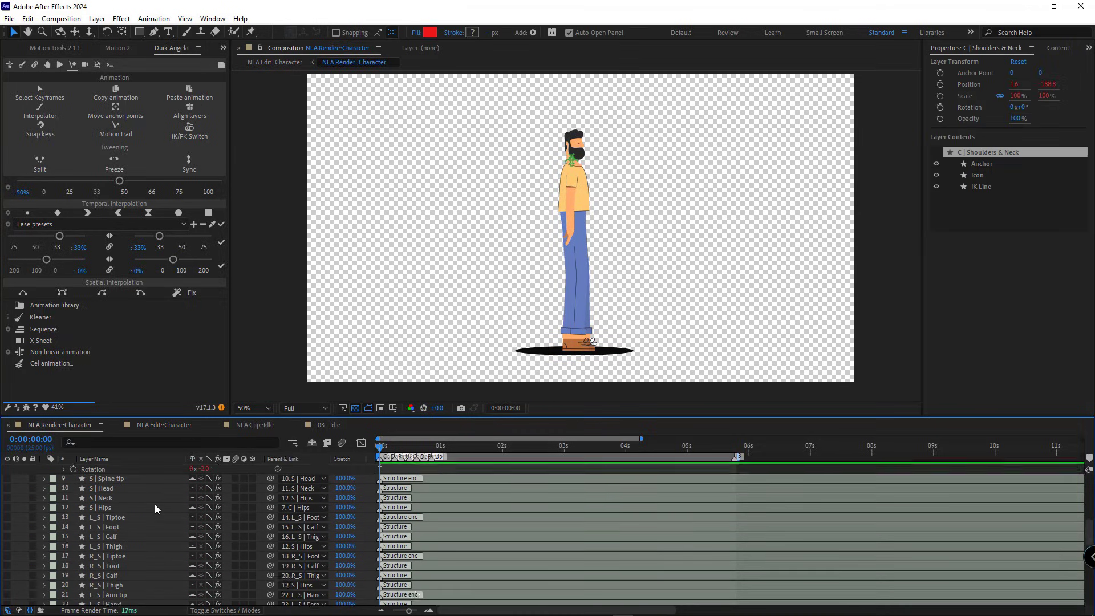
scroll(163, 509, "down", 1)
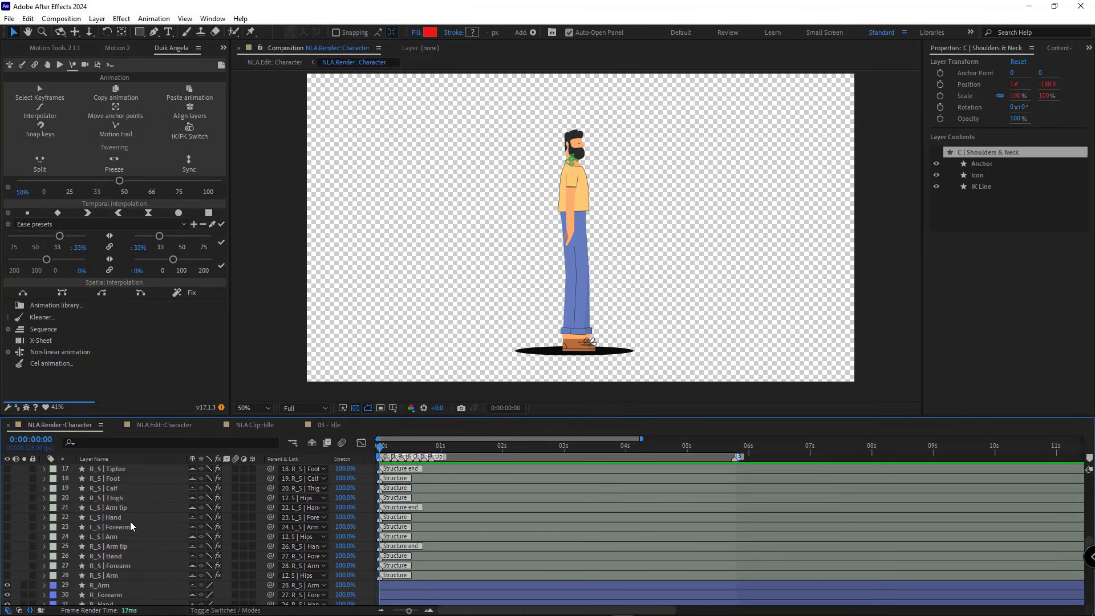
left_click(112, 536)
key("p")
scroll(145, 528, "down", 1)
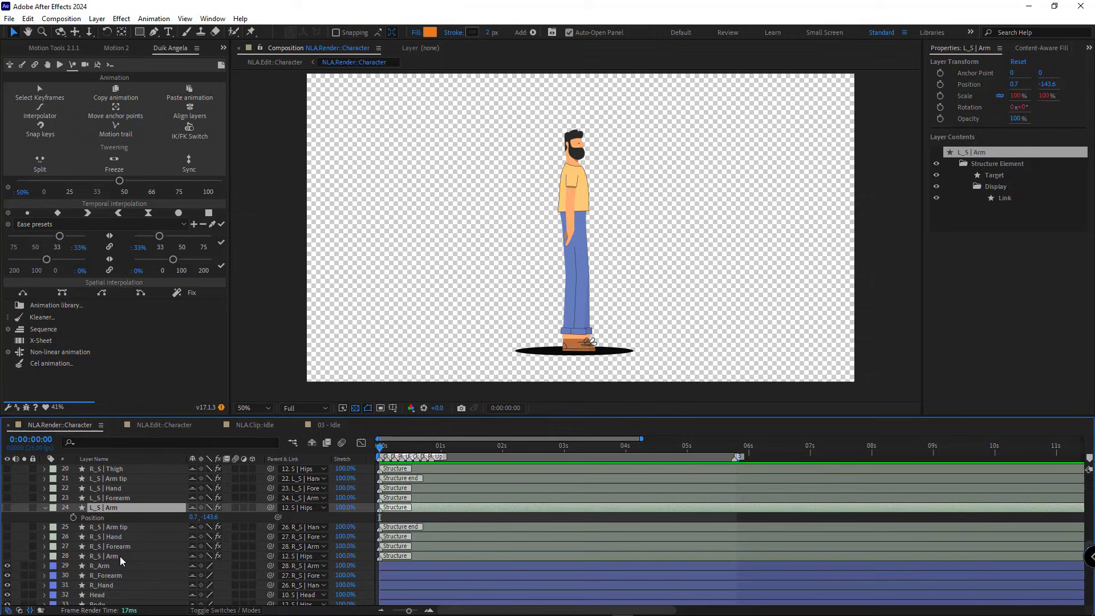
left_click(120, 556)
key("p")
Reveal the Body layer's Scale and the Neck layer's Position.
scroll(179, 542, "down", 2)
left_click(112, 556)
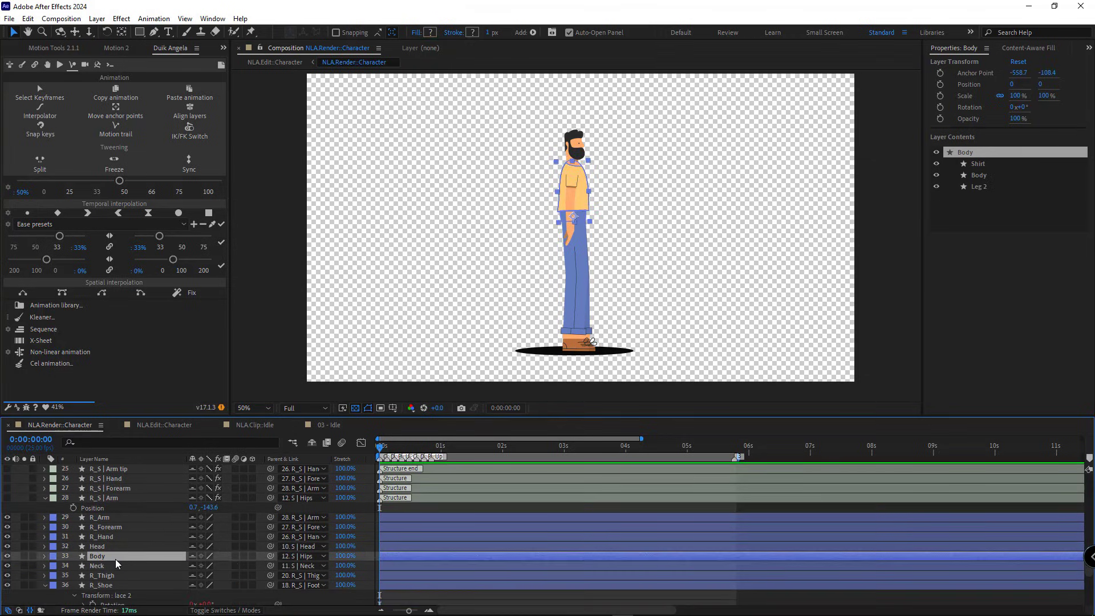
key("s")
scroll(126, 548, "down", 1)
left_click(112, 547)
key("p")
Select Neck Position, Body Scale and both arm Positions and link them to the non-linear animation.
left_click(99, 560)
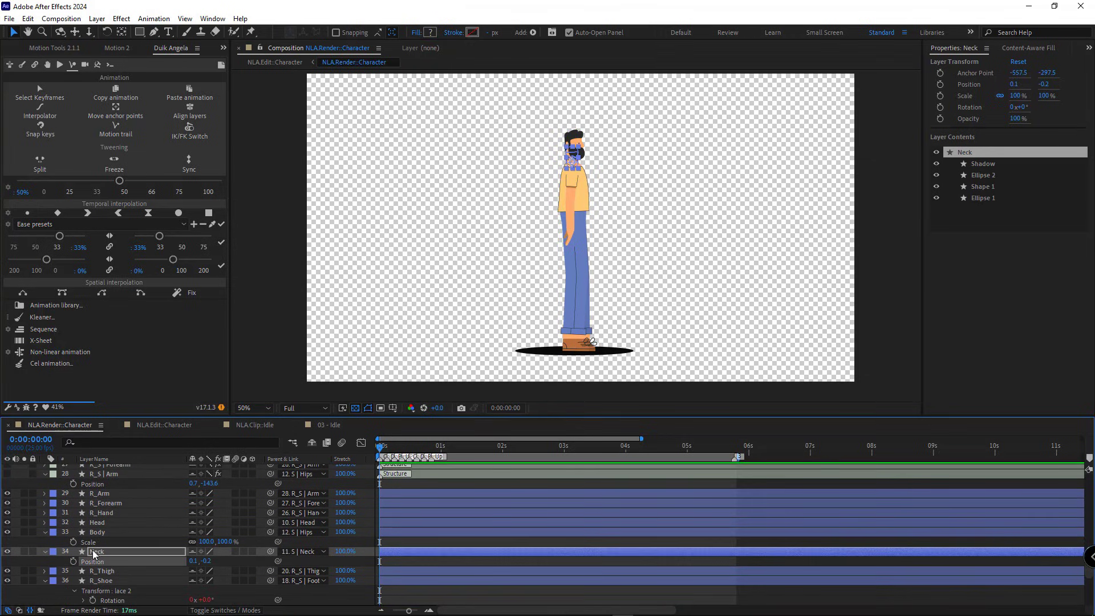
left_click(95, 542, "ctrl")
scroll(134, 542, "up", 1)
left_click(106, 515, "ctrl")
scroll(129, 535, "up", 2)
left_click(128, 513, "ctrl")
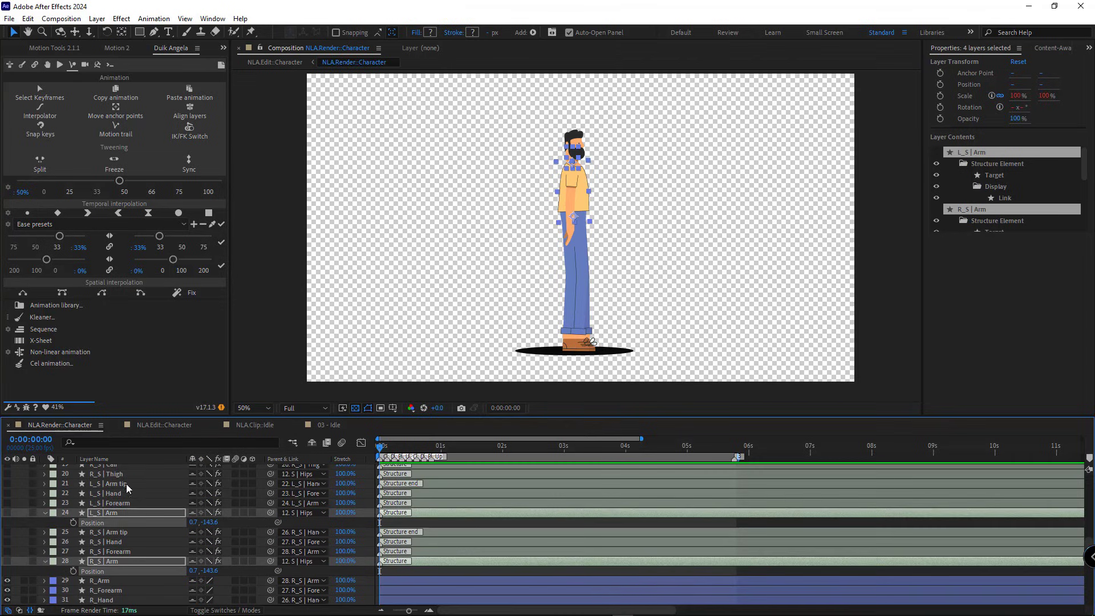
left_click(49, 351)
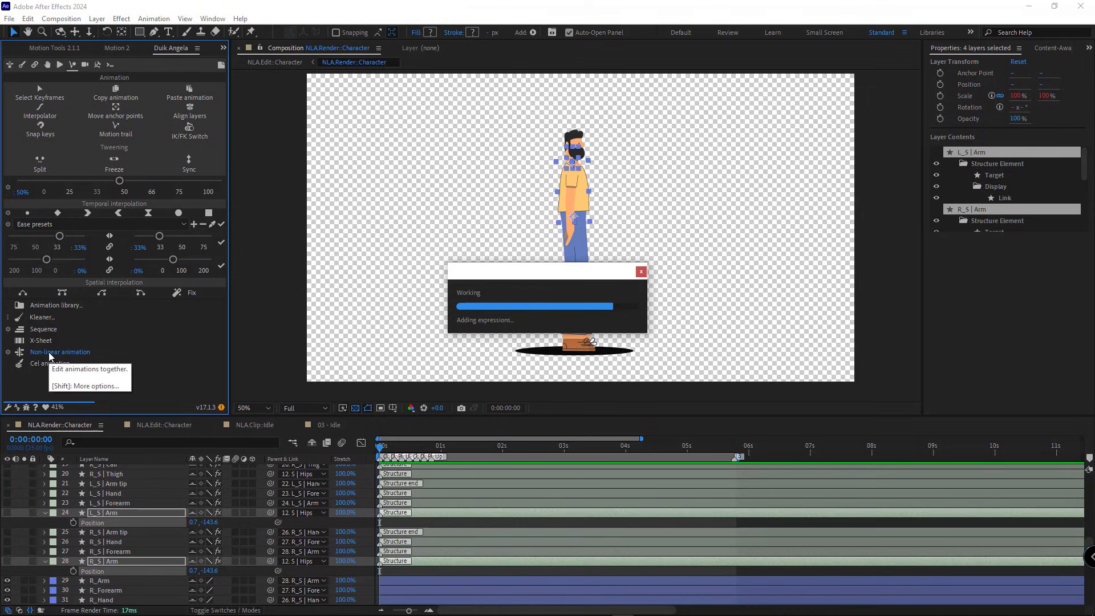
Preview the Idle clip composition and the edited sequence from the start.
left_click(162, 429)
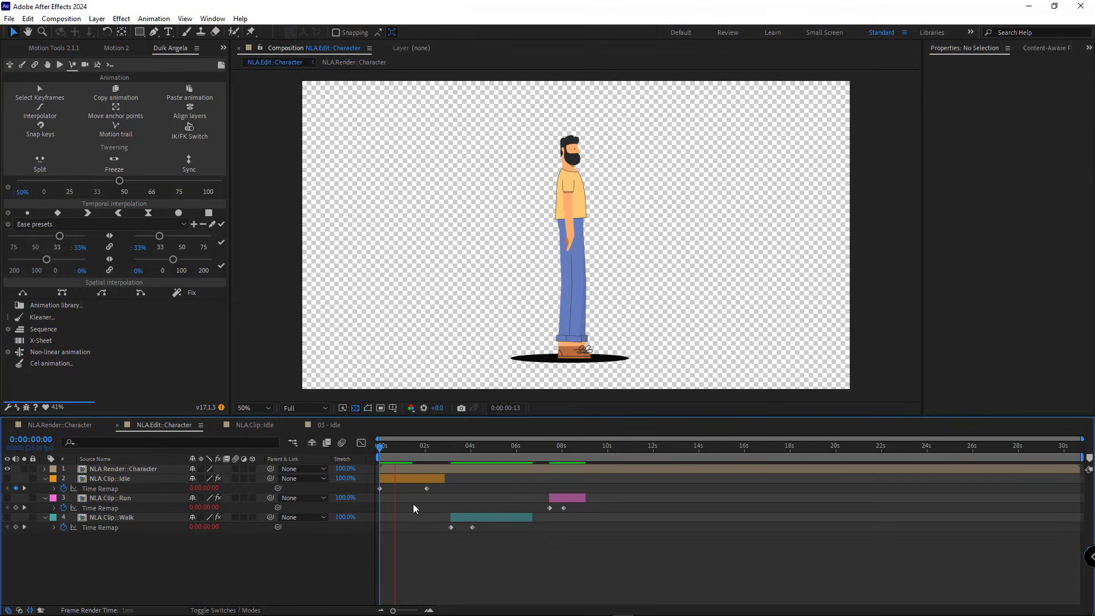
left_click(257, 425)
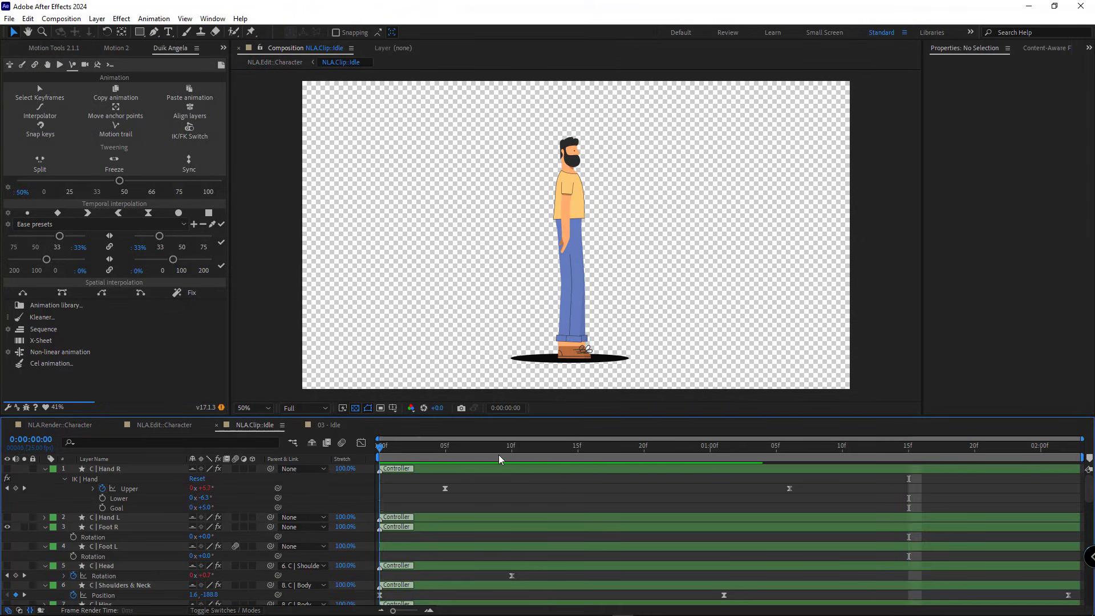
key("space")
left_click(154, 425)
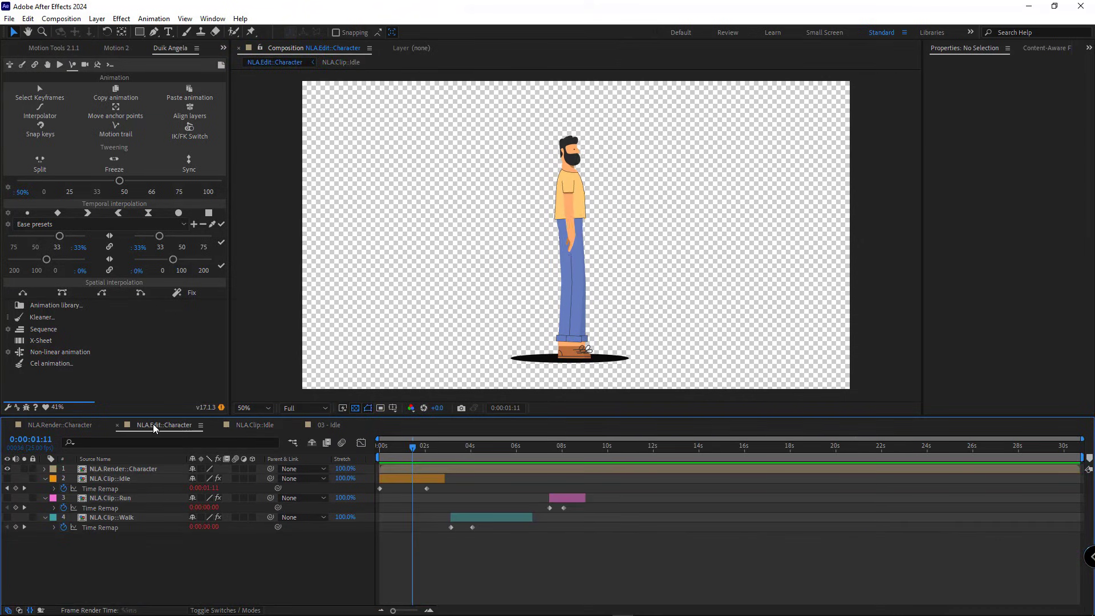
key("Home")
key("space")
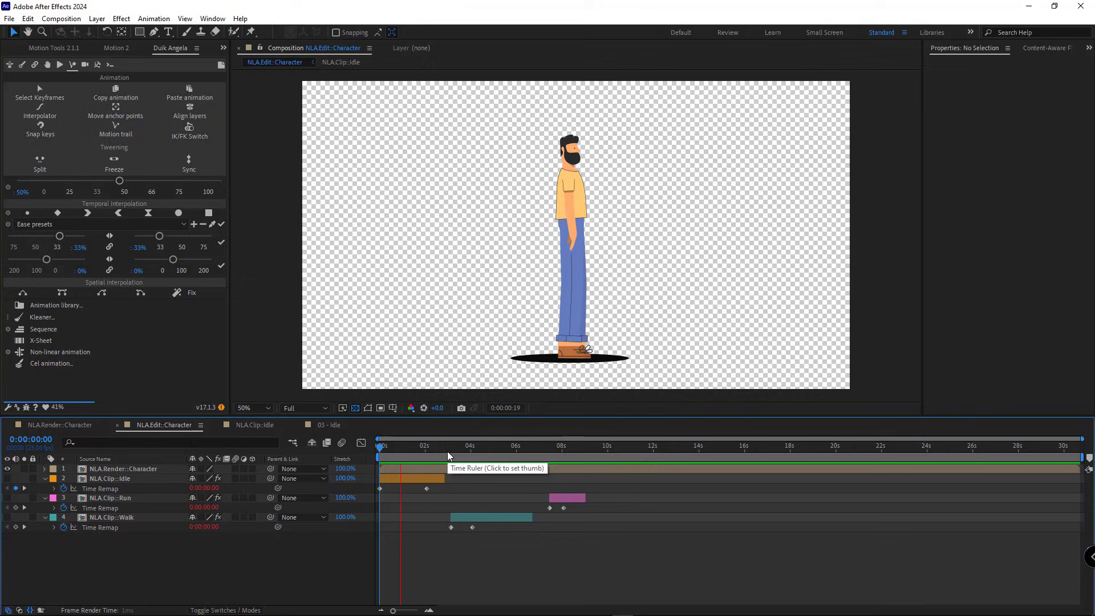
key("space")
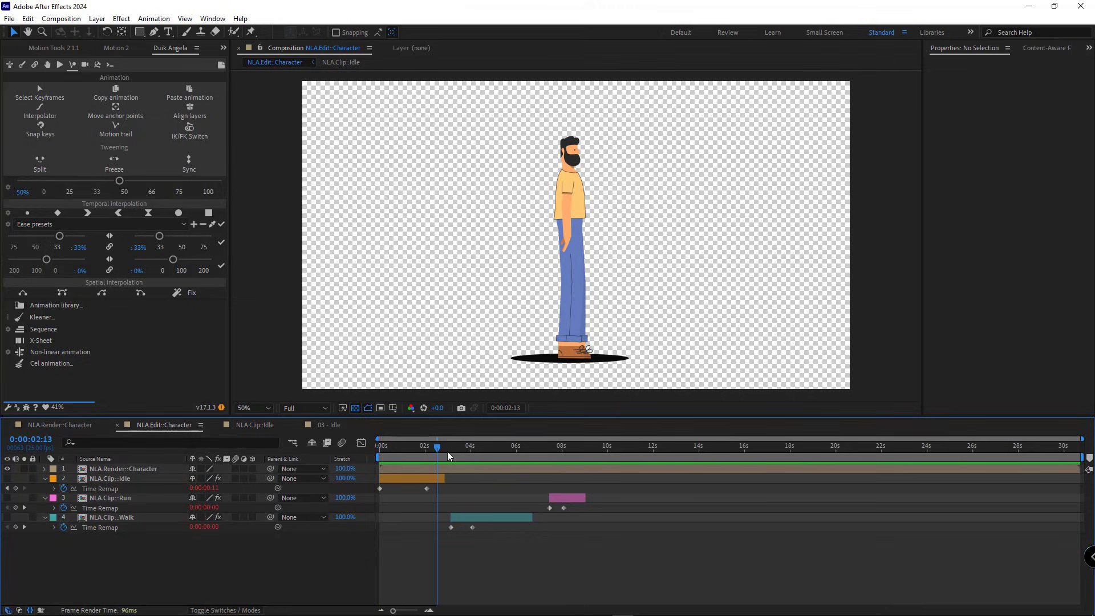
Trim the Idle clip's end at the playhead and move the Walk and Run clips later.
left_click(399, 480)
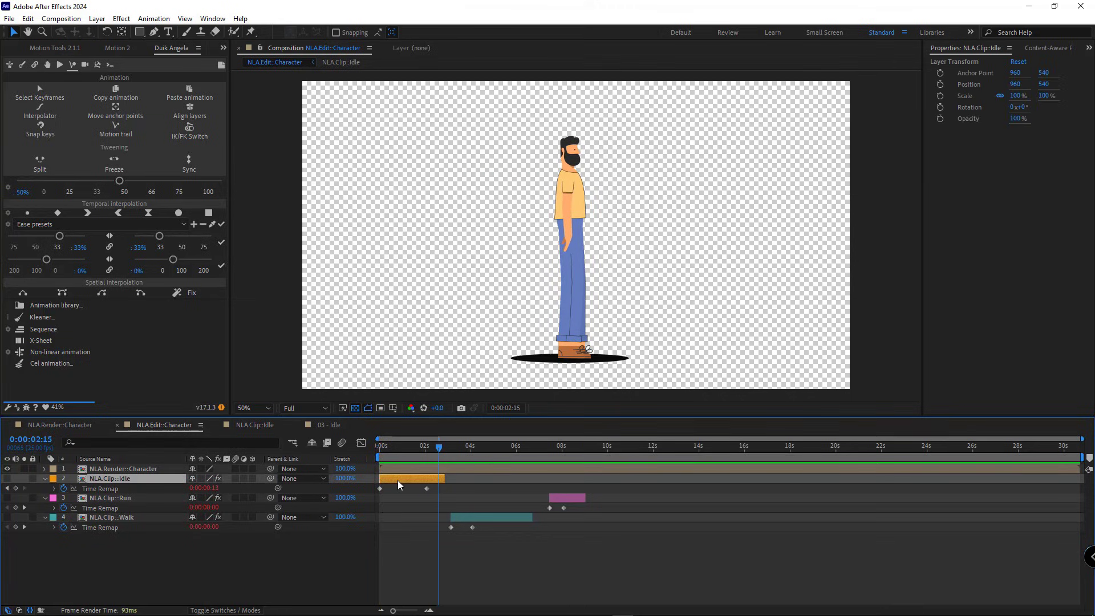
key("alt+bracketright")
left_click(539, 498)
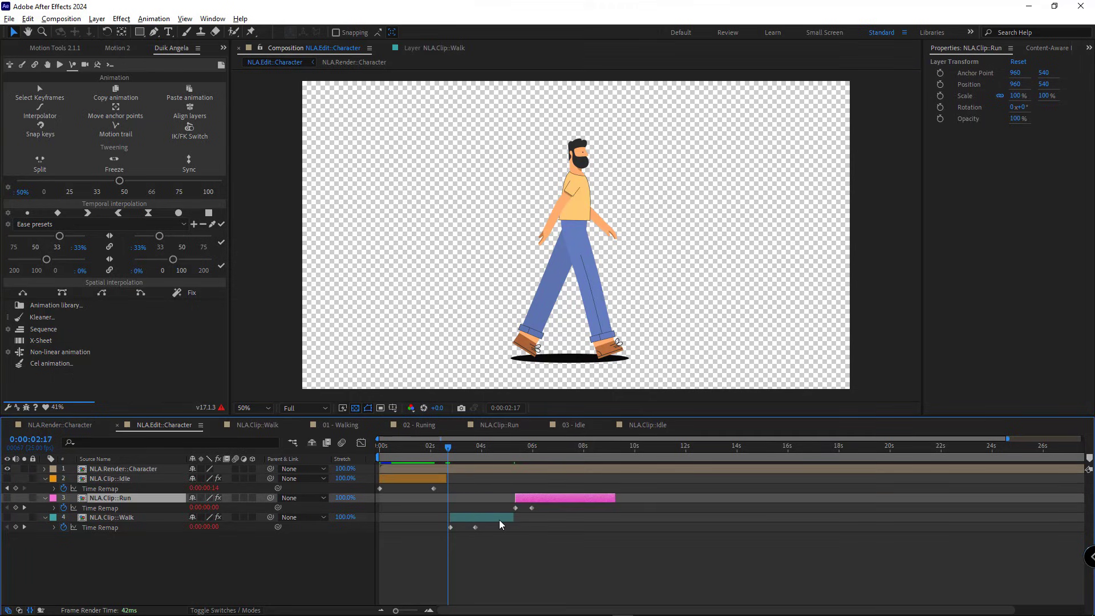
key("equal")
left_click(492, 518, "shift")
left_click_drag(494, 519, 587, 521)
key("minus")
left_click_drag(445, 447, 342, 451)
Preview the edit and set the Idle clip's out-point to 3:01.
key("space")
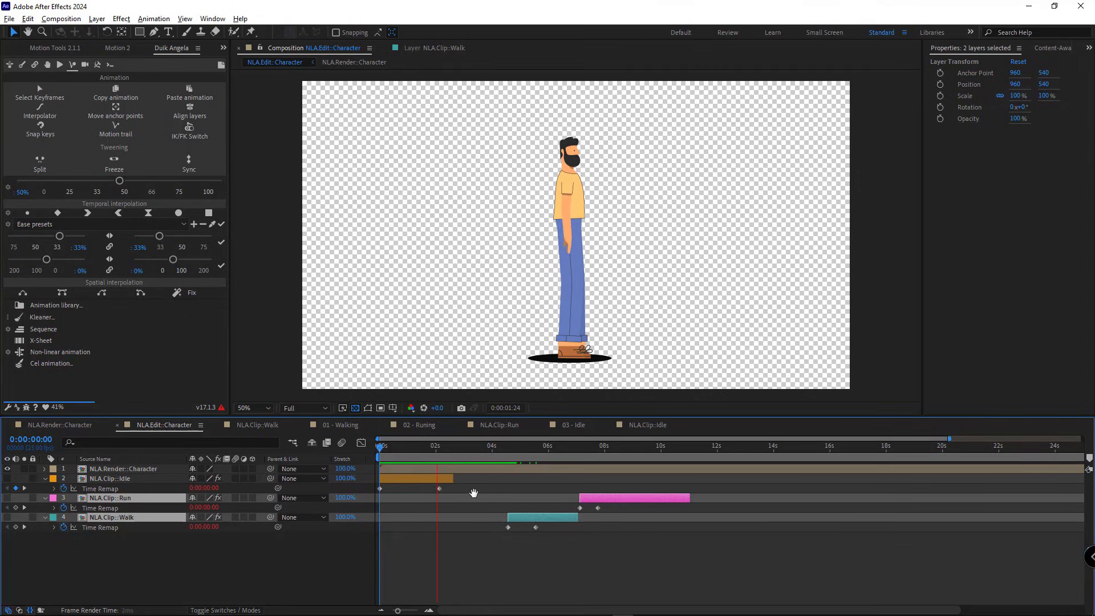
key("space")
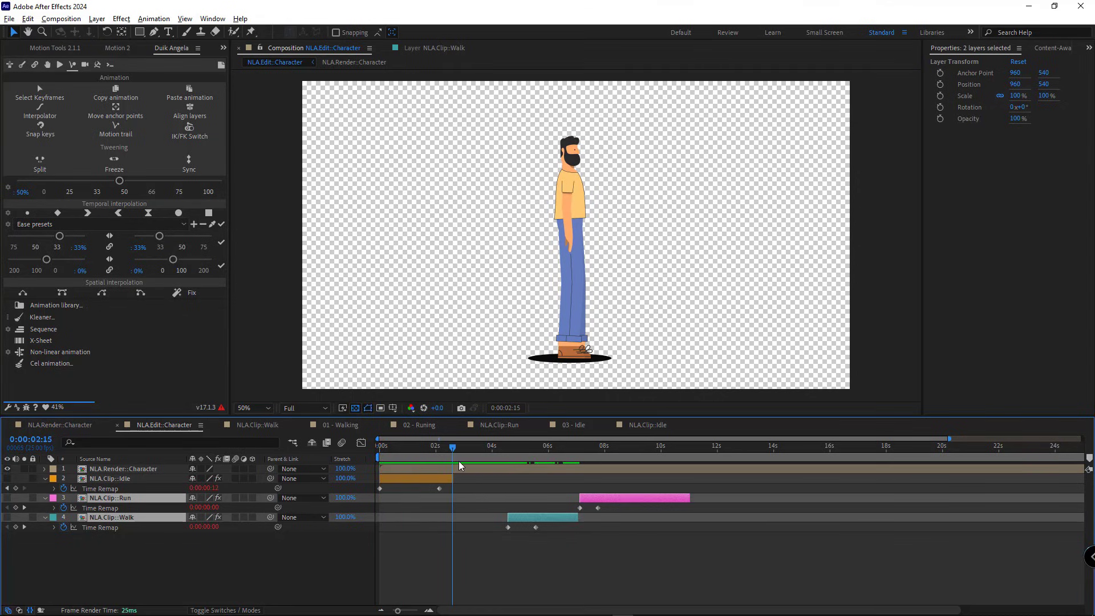
left_click_drag(452, 448, 465, 481)
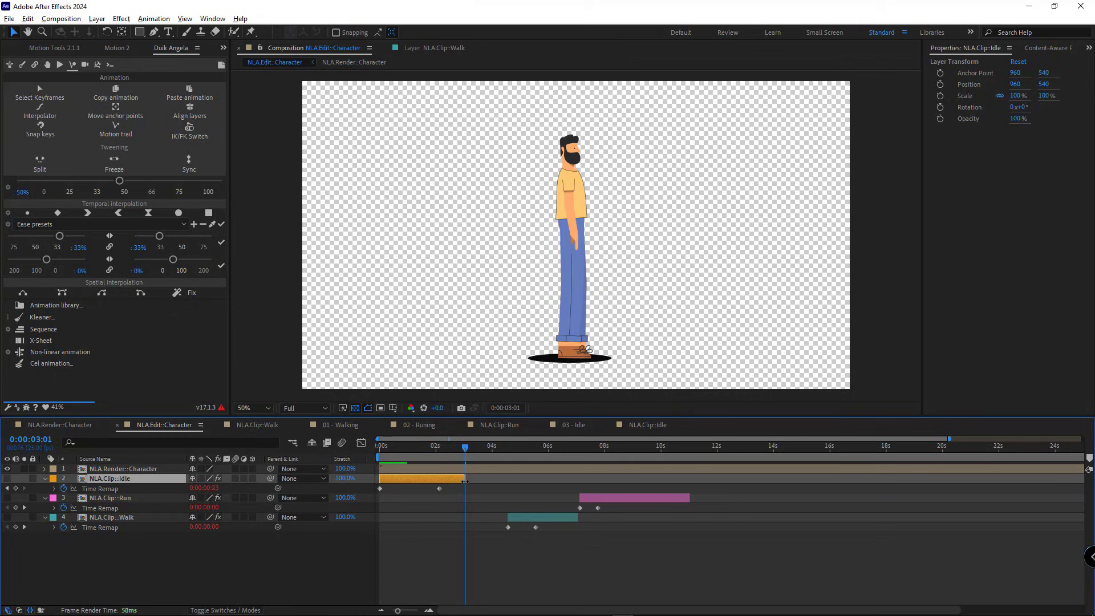
Move NLA.Clip::Walk to start at 0:00:03:01 and scrub through the Idle-to-Walk change.
scroll(465, 482, "up", 1)
scroll(495, 506, "left", 2)
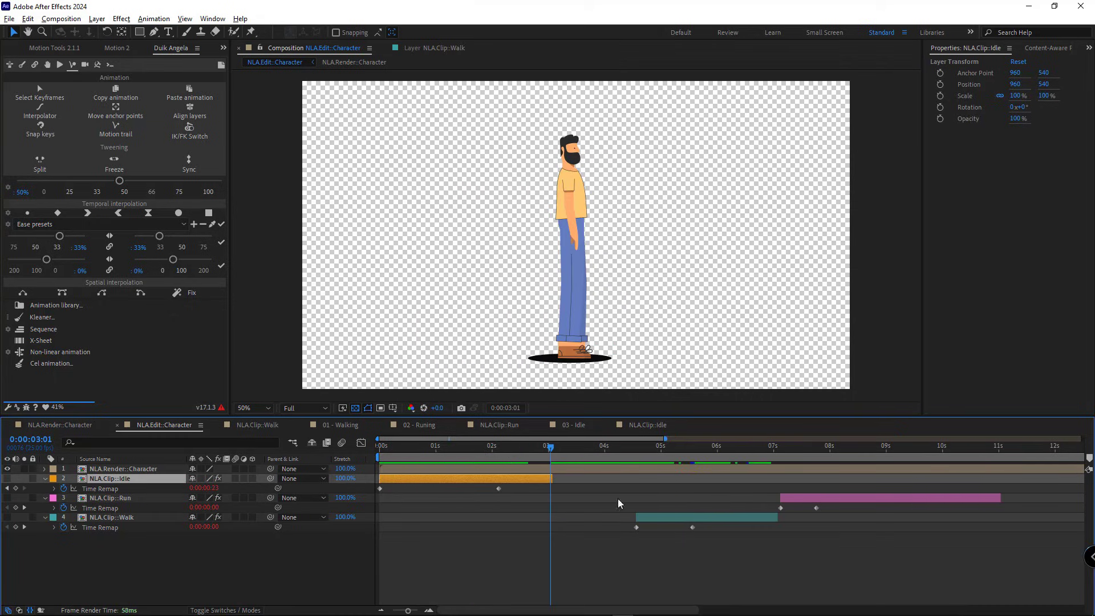
left_click_drag(676, 516, 591, 509)
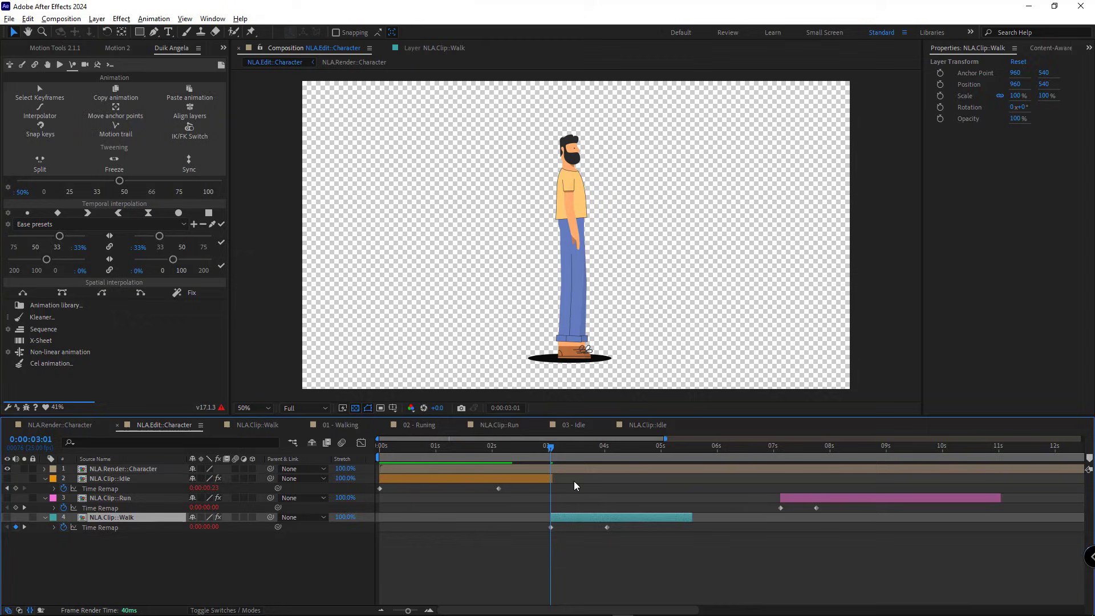
left_click(551, 449)
mouse_move(550, 449)
left_mouse_down()
mouse_move(555, 456)
mouse_move(542, 456)
mouse_move(551, 450)
left_mouse_up()
left_click(544, 479)
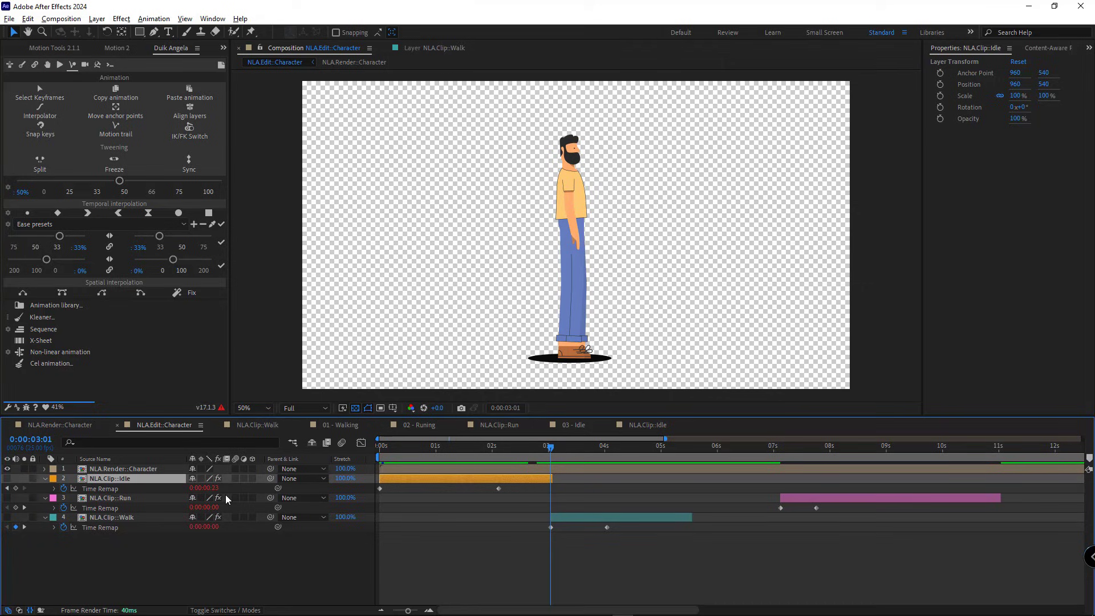
Keyframe Idle's Opacity from 100% at 3:01 to 0% at 3:11 and extend its end to 3:11.
key("t")
left_click(73, 488)
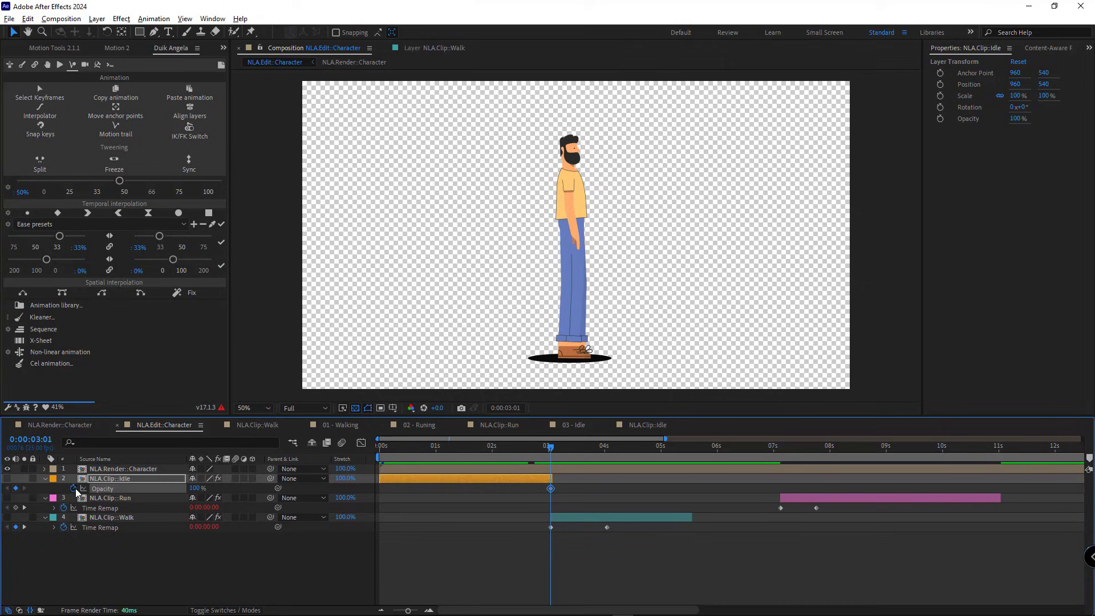
key("shift+Page_Down")
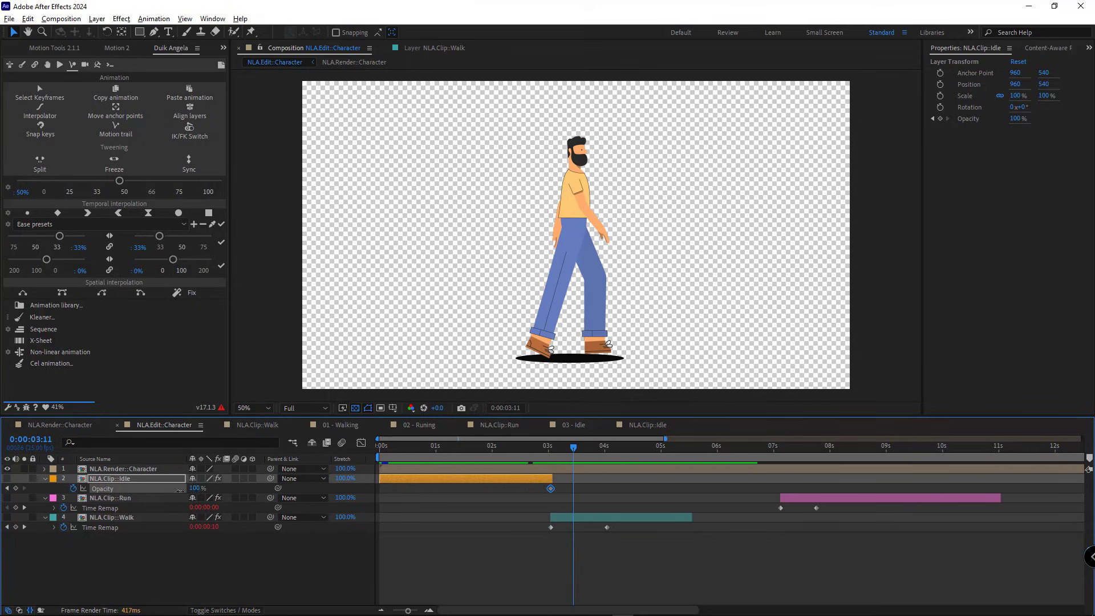
left_click_drag(180, 491, 47, 484)
left_click_drag(555, 479, 573, 479)
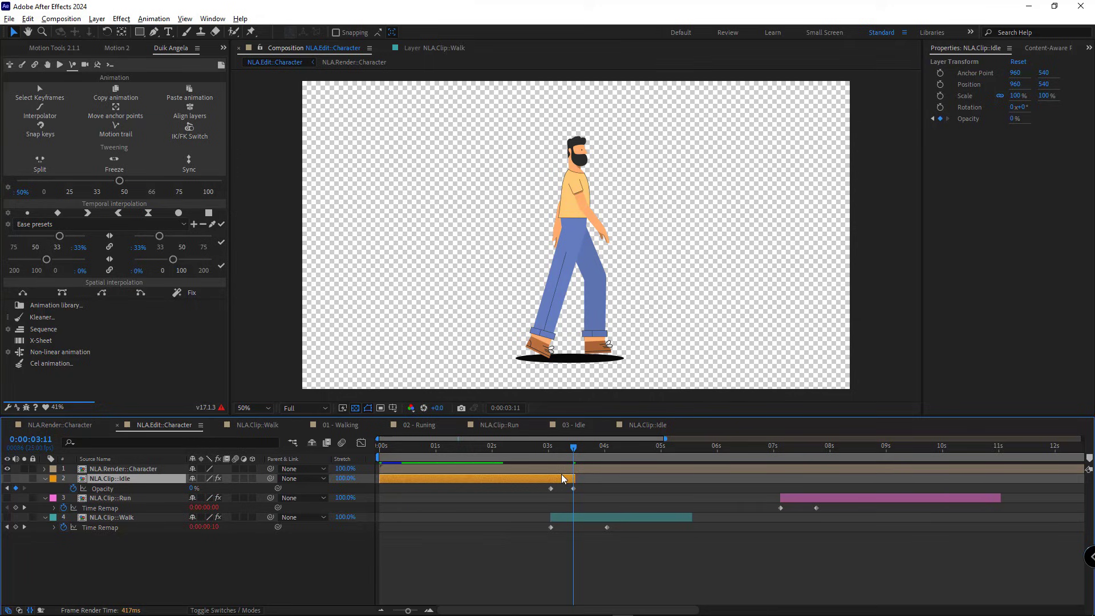
Keyframe Walk's Opacity from 0% at 3:01 to 100% at 3:11 and scrub the crossfade.
left_click(550, 446)
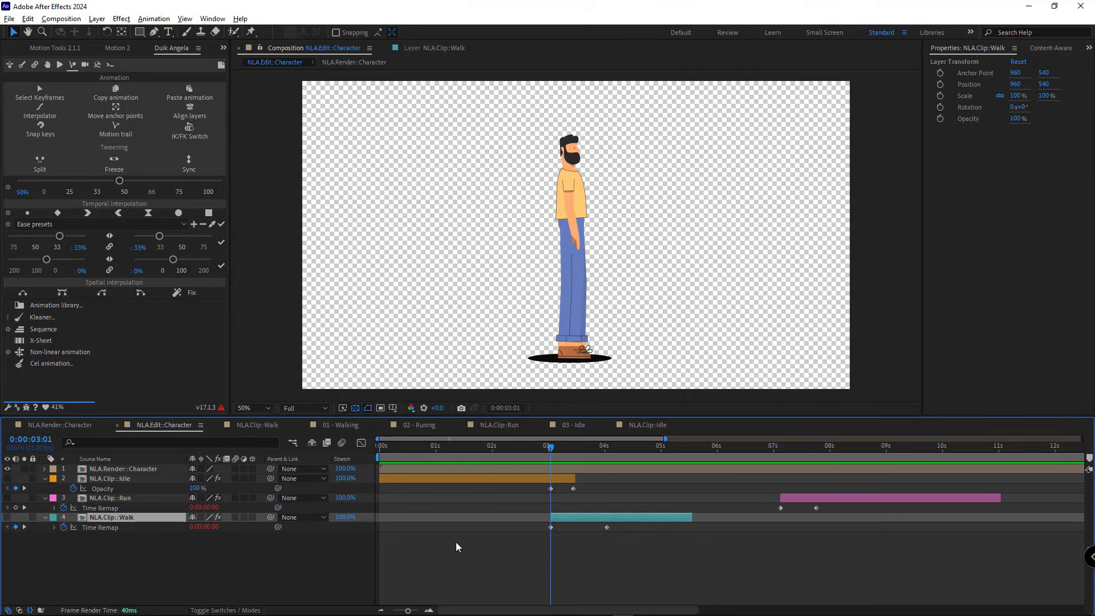
key("p")
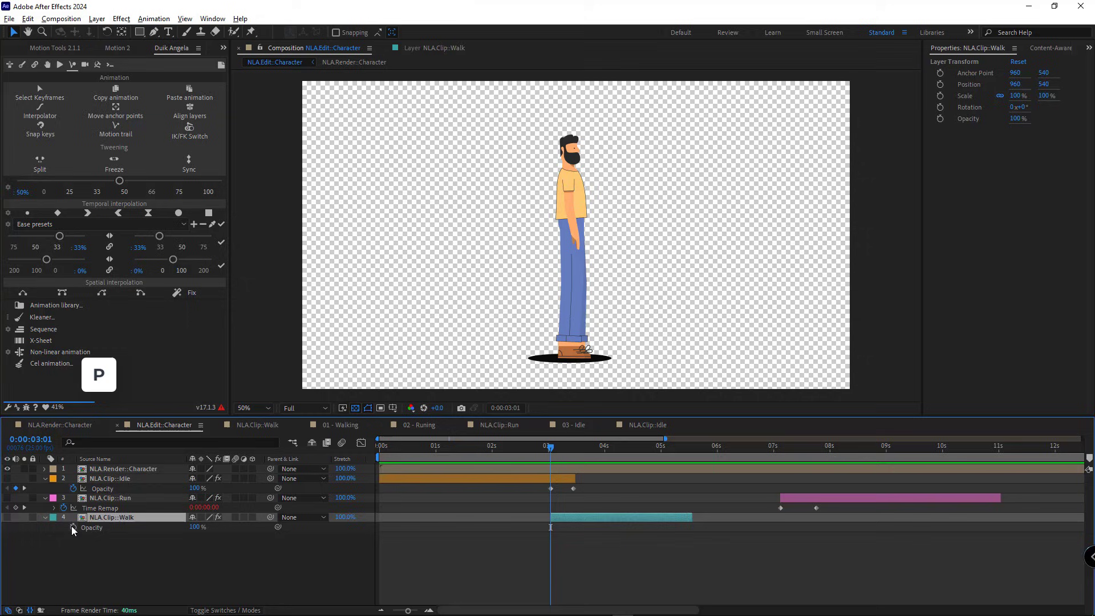
left_click(73, 527)
left_click_drag(203, 527, 113, 527)
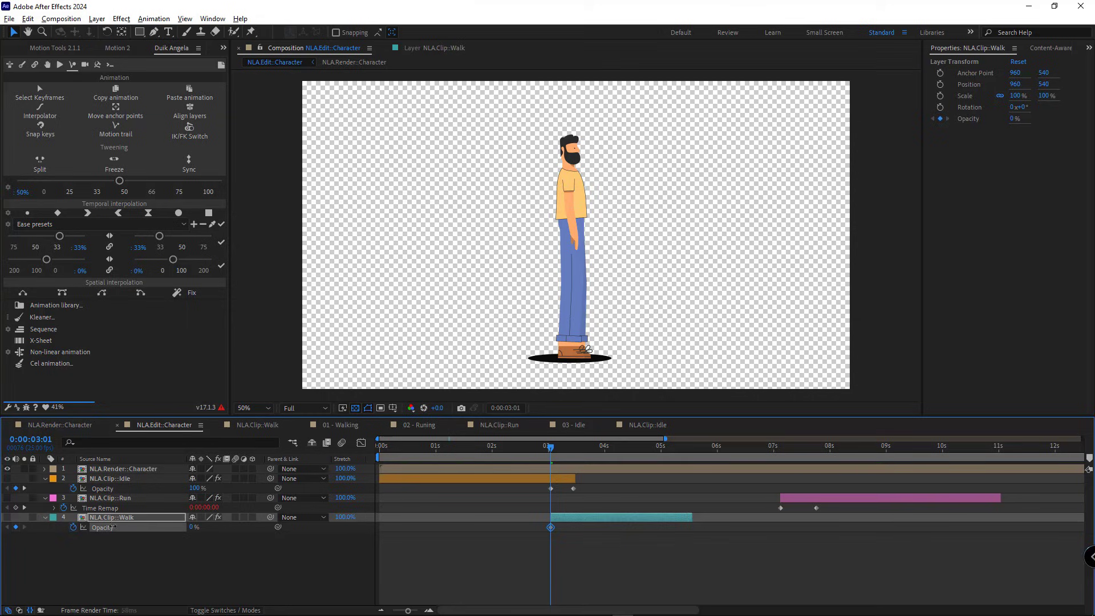
left_click(574, 447)
left_click_drag(194, 528, 268, 529)
left_click(637, 557)
left_click_drag(547, 447, 577, 463)
Shift the Walk clip one frame earlier and scrub the crossfade again.
scroll(573, 499, "up", 5)
scroll(619, 504, "down", 4)
scroll(594, 521, "up", 2)
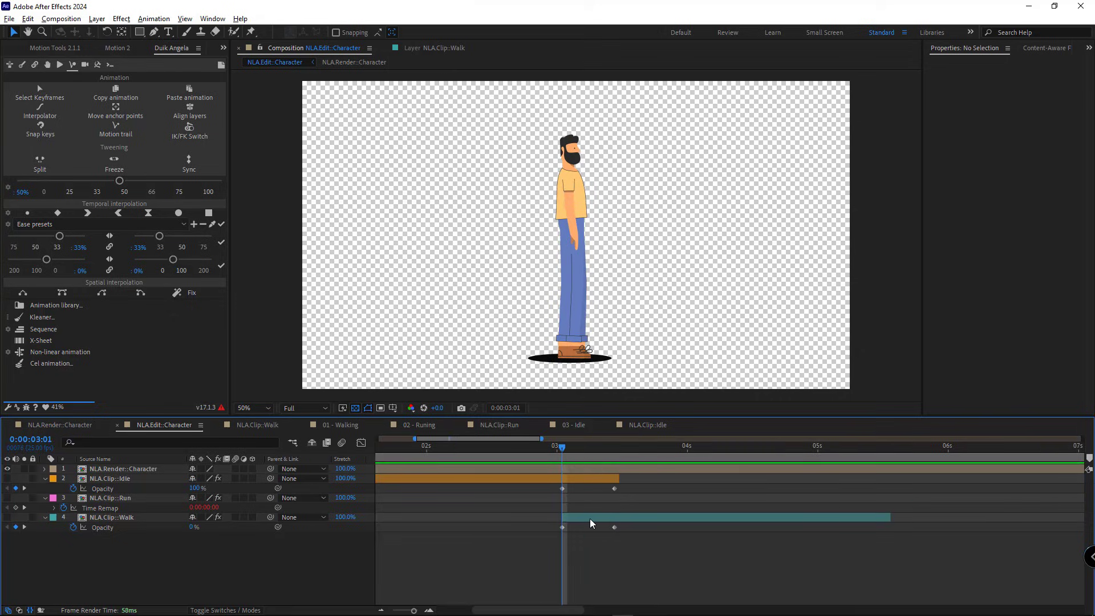
left_click_drag(602, 520, 588, 522)
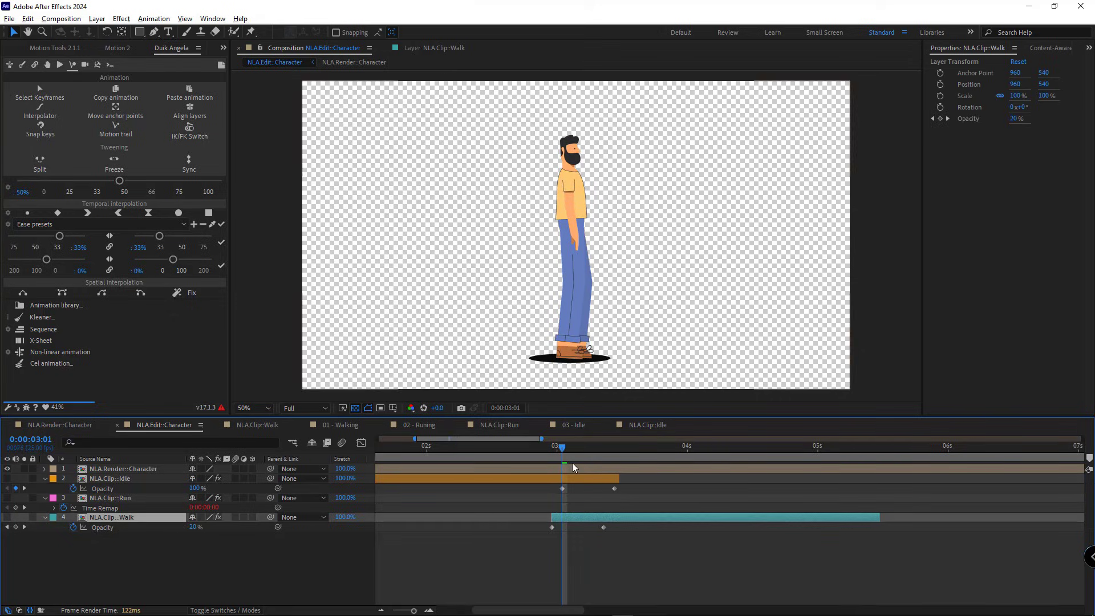
left_click_drag(562, 446, 724, 483)
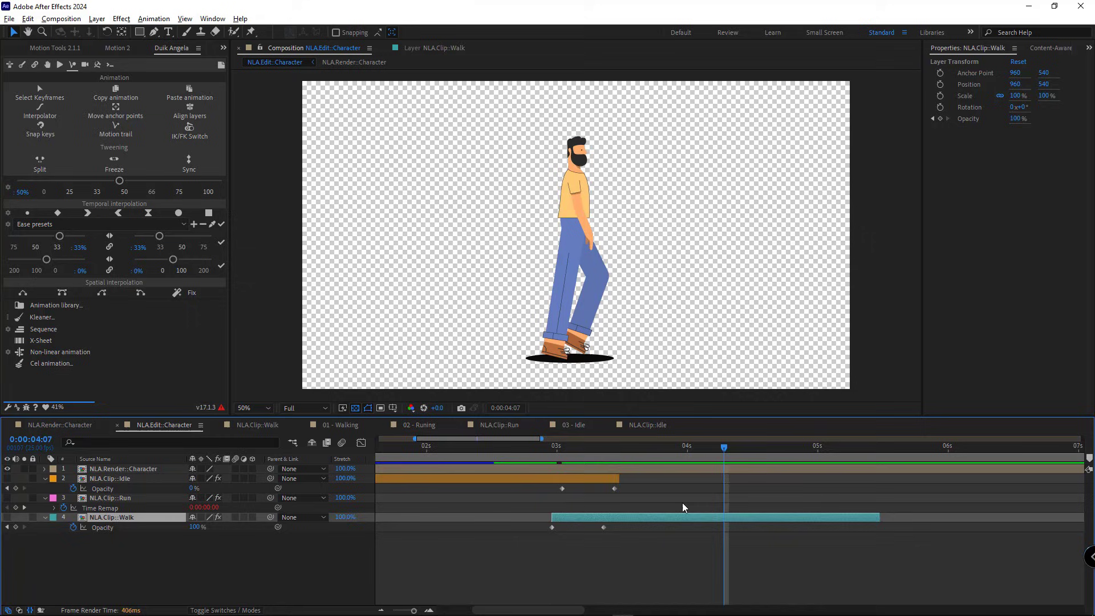
Lengthen the Walk clip by dragging its end later.
scroll(682, 502, "down", 3)
left_click_drag(594, 518, 619, 518)
left_click_drag(497, 446, 484, 447)
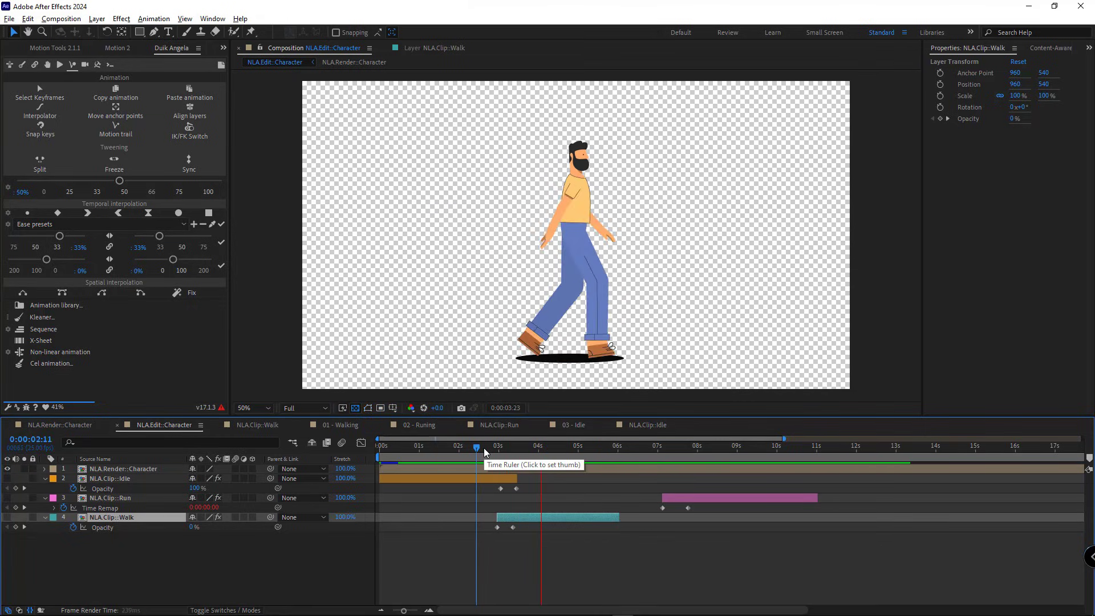
key("space")
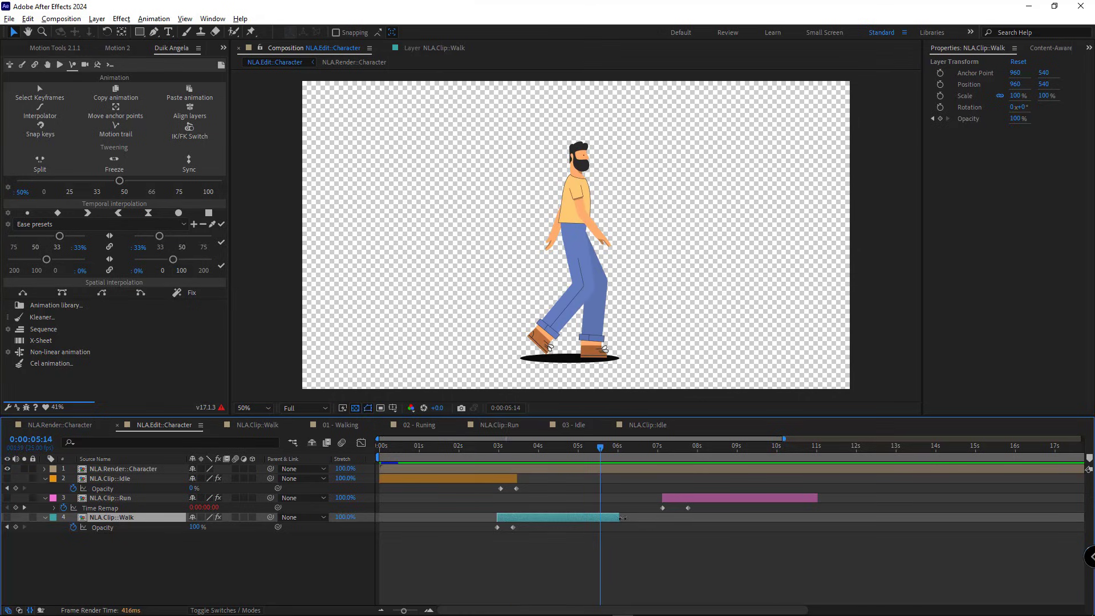
left_click_drag(619, 518, 749, 500)
Keyframe the Walk clip's Opacity to fade from 6:00 to 0% at 6:10.
scroll(628, 514, "up", 1)
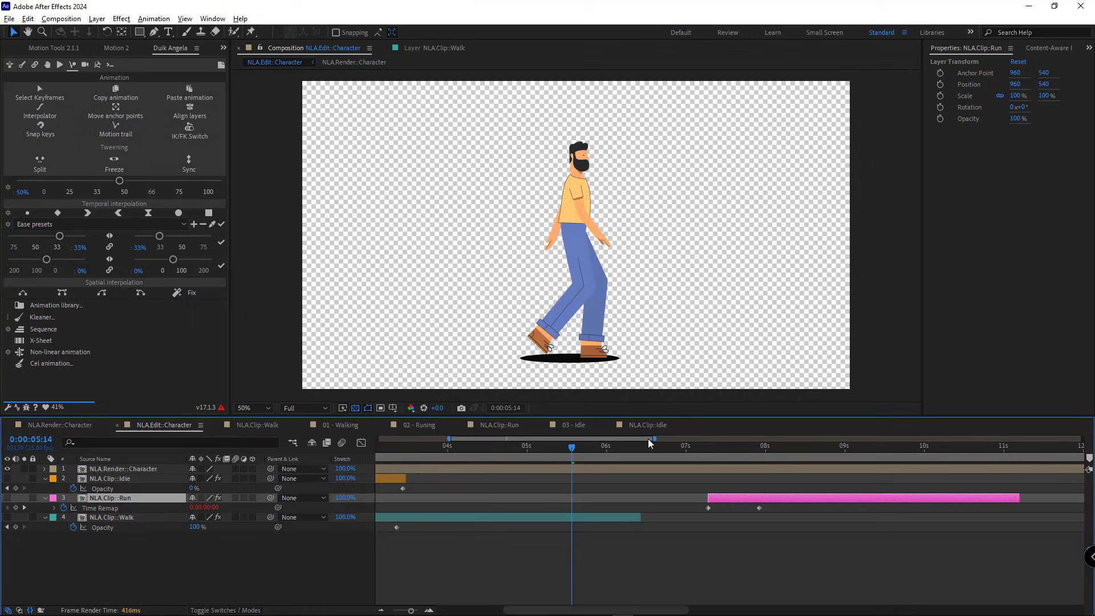
left_click(606, 450)
left_click(627, 519)
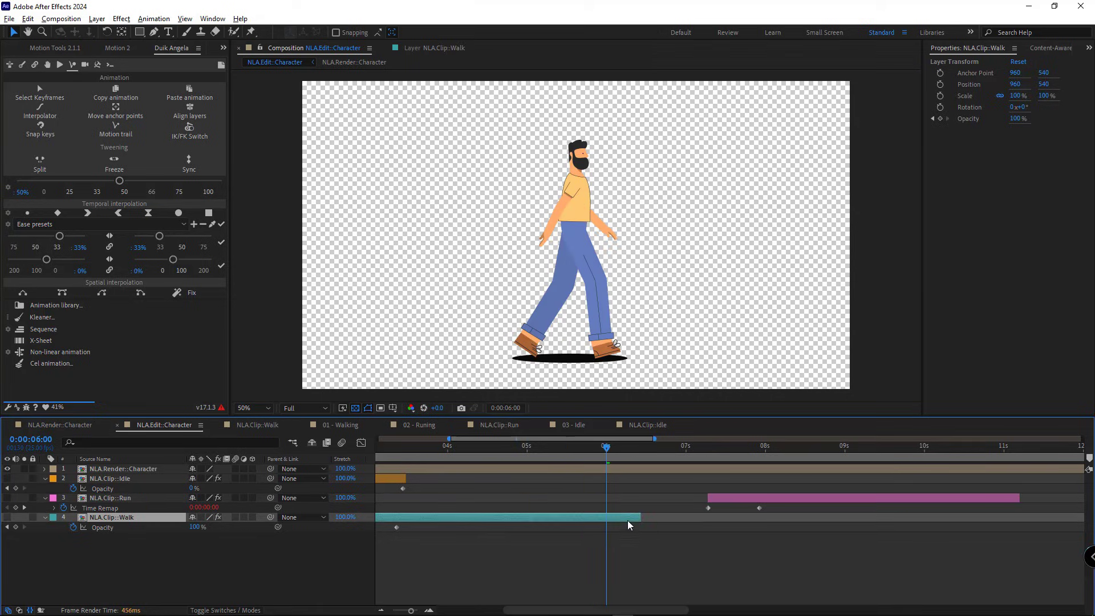
left_click(15, 527)
key("shift+Page_Down")
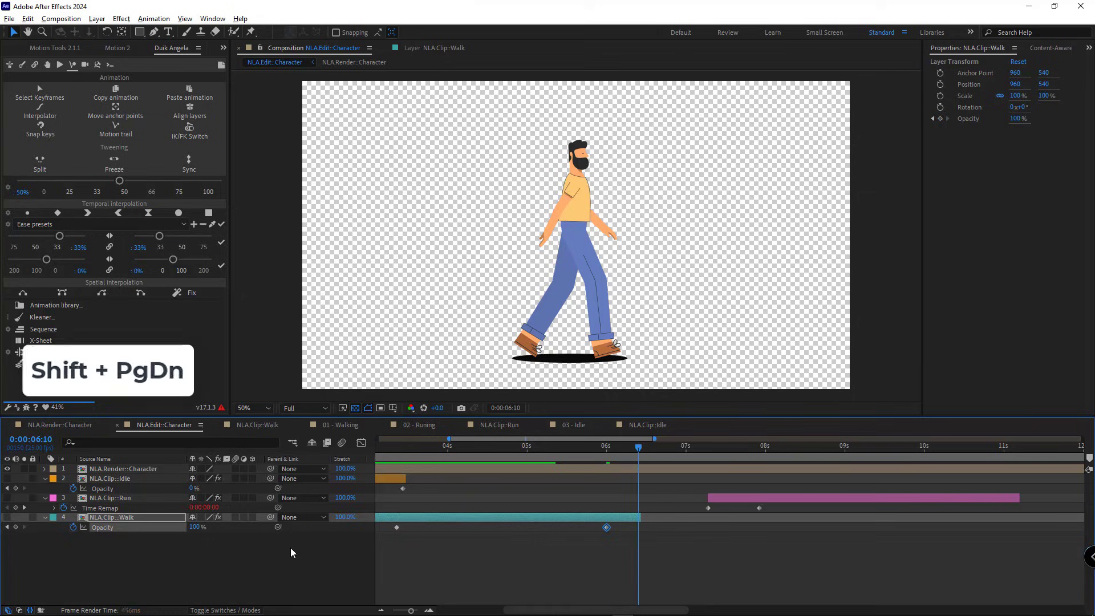
left_click_drag(170, 529, 57, 522)
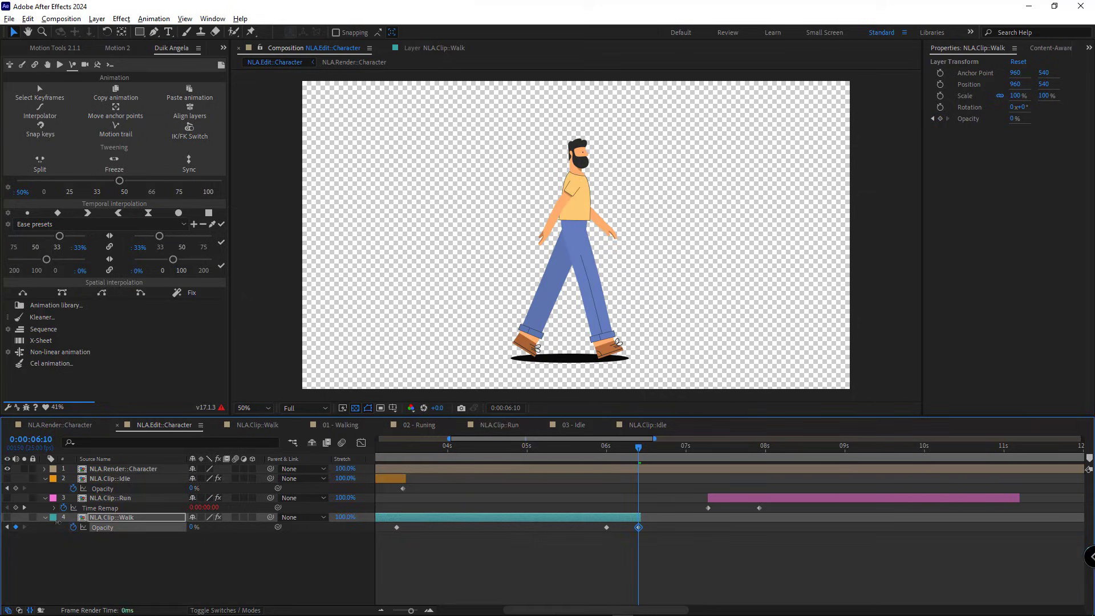
Move Run to start at 6:00 and paste Walk's fade keys onto it, time-reversed to fade in.
left_click_drag(728, 501, 632, 501)
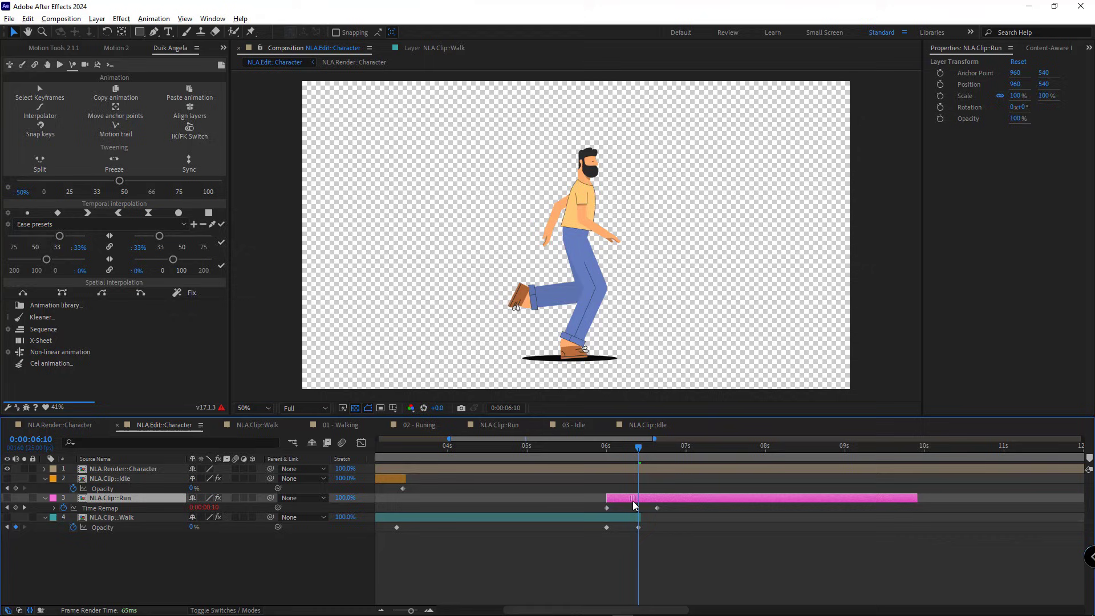
left_click(639, 528)
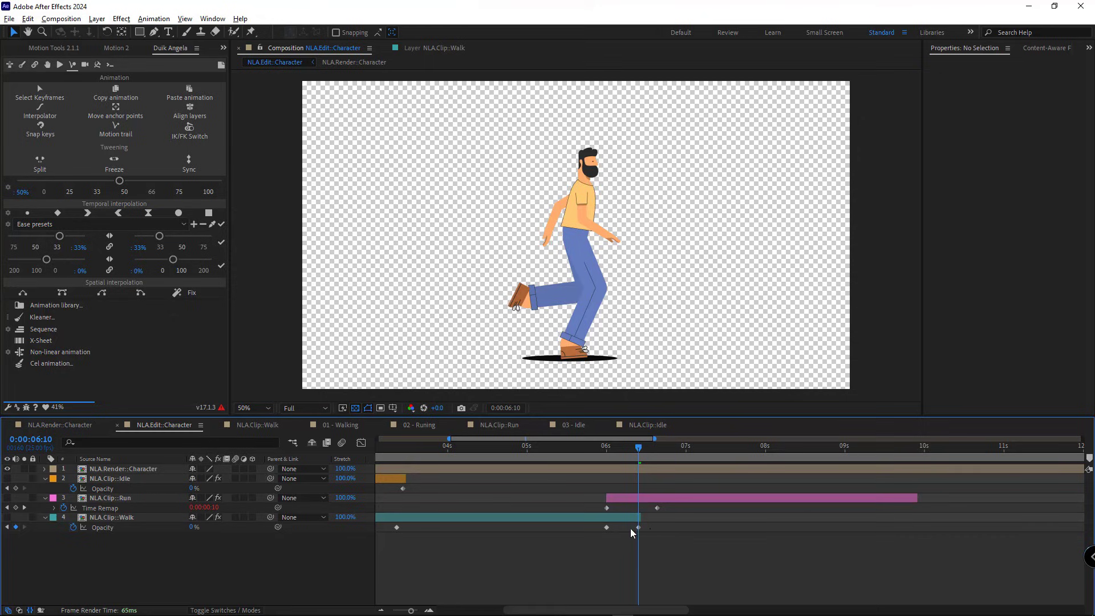
key("ctrl+c")
left_click(642, 498)
left_click(607, 447)
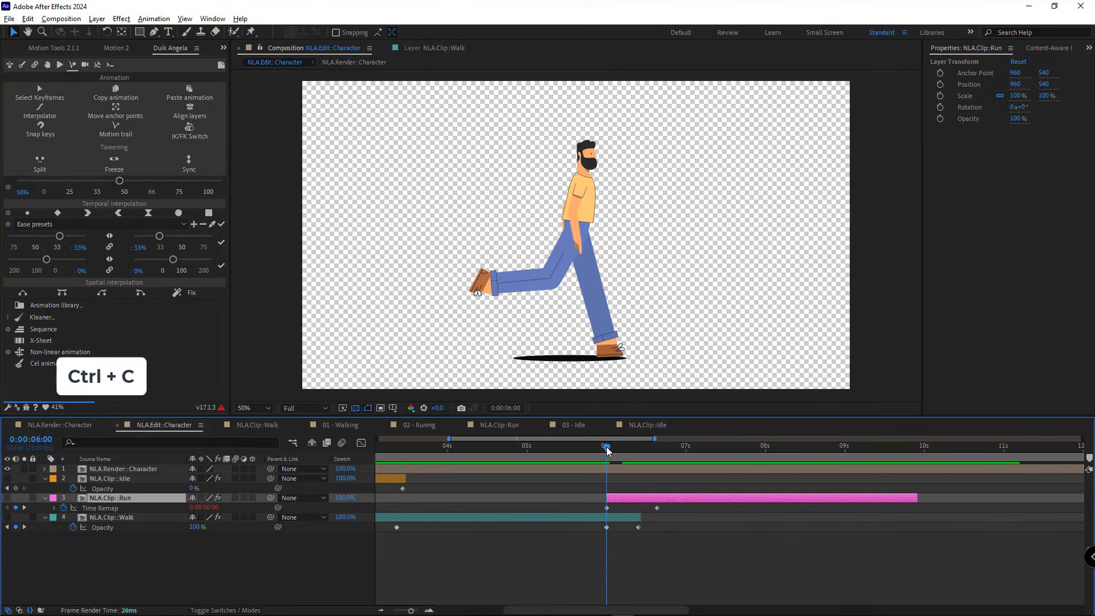
key("ctrl+v")
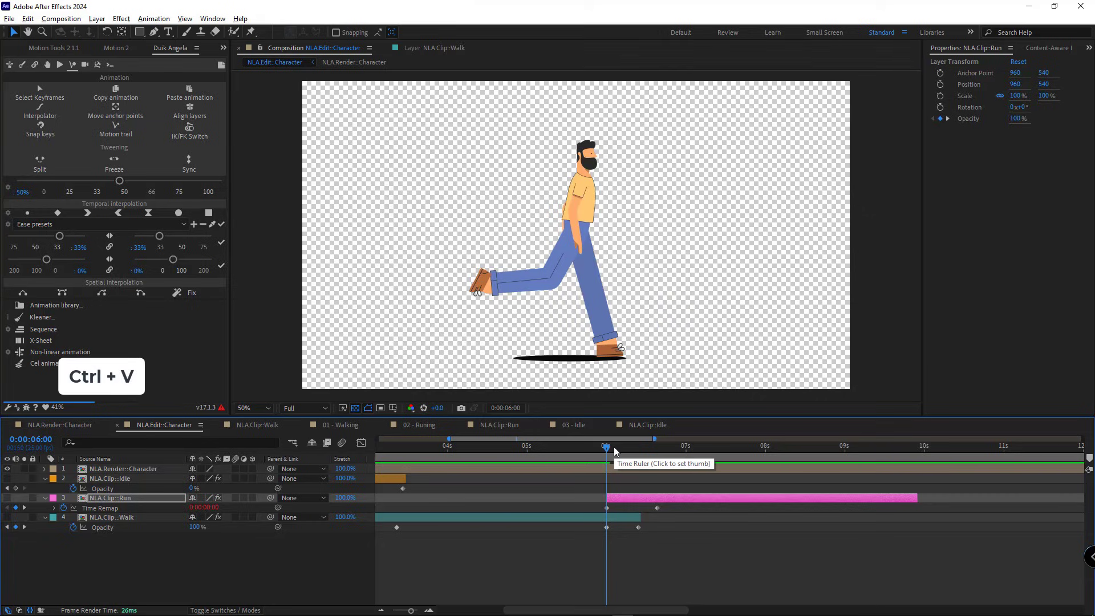
key("u")
right_click(639, 518)
mouse_move(675, 513)
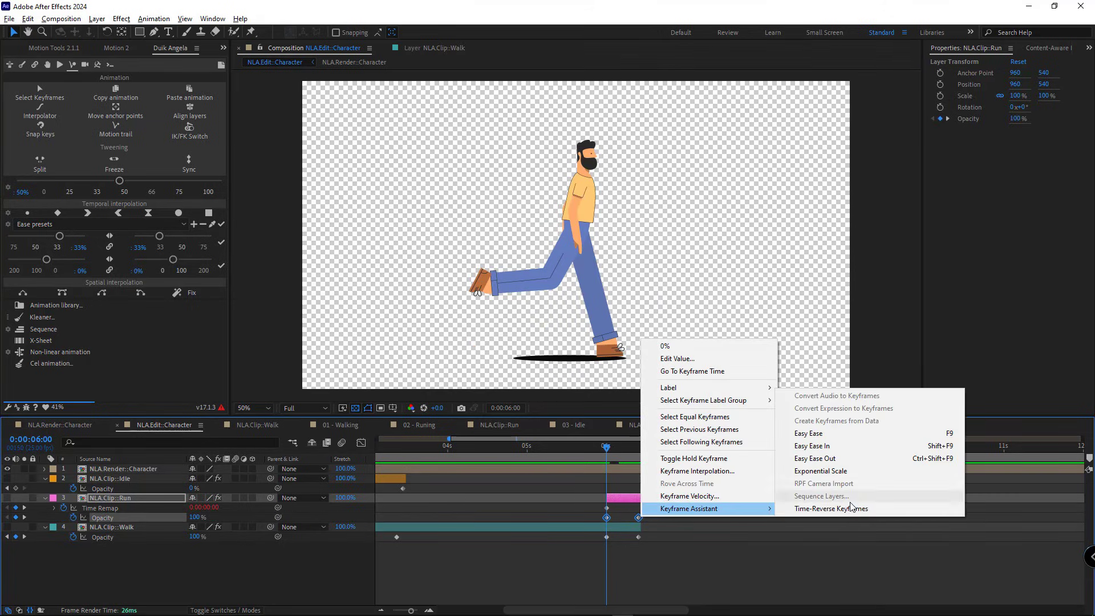
left_click(847, 574)
Align Walk's fade-out keyframe with Run's fade-in keyframe around 06:19, then preview the crossfade.
left_click(613, 449)
mouse_move(613, 449)
left_mouse_down()
mouse_move(625, 449)
mouse_move(601, 454)
mouse_move(623, 456)
left_mouse_up()
left_click_drag(655, 534, 683, 505)
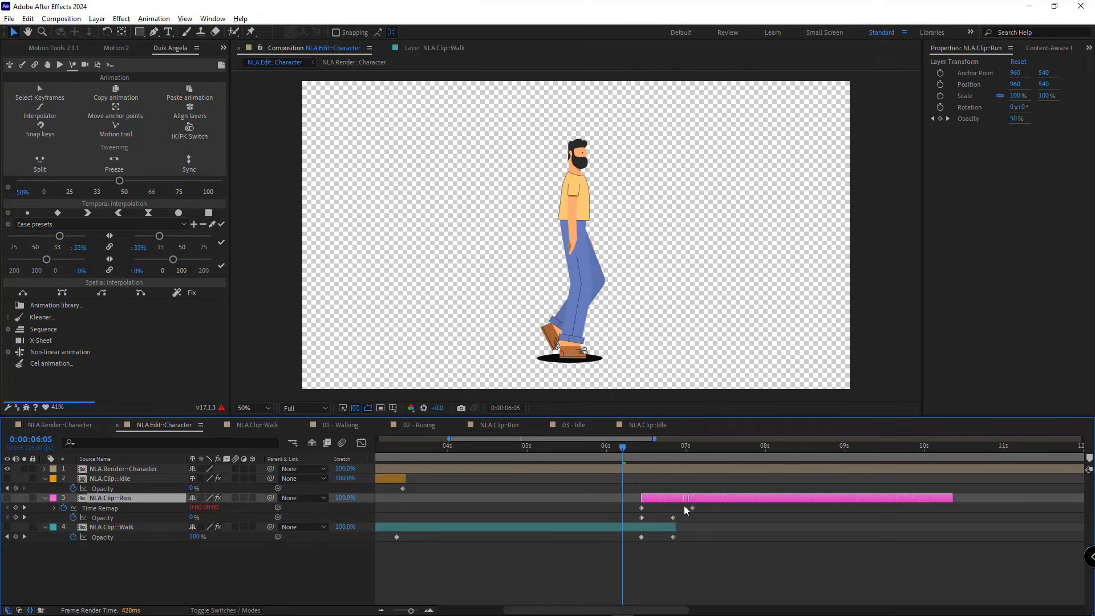
left_click(628, 453)
left_click_drag(628, 453, 673, 471)
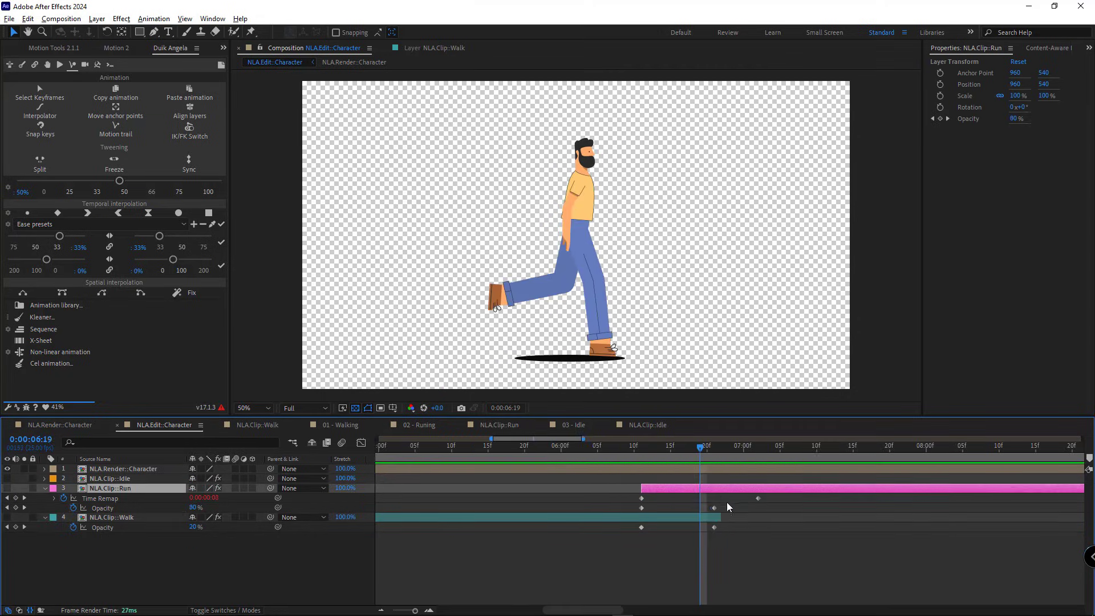
left_click_drag(715, 508, 701, 511)
left_click_drag(641, 447, 693, 460)
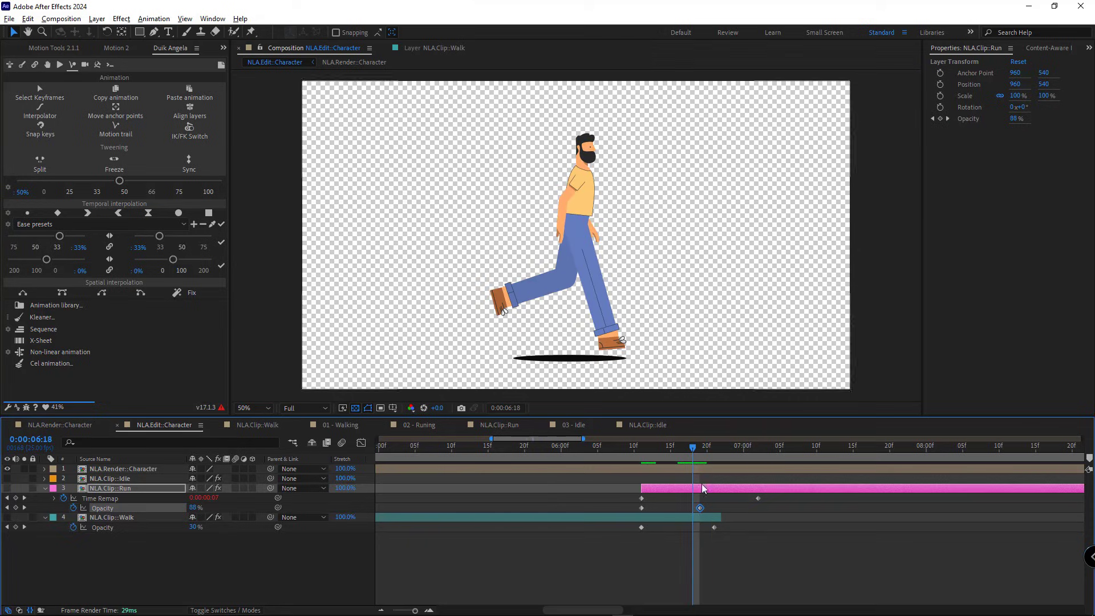
left_click_drag(714, 528, 701, 528)
left_click_drag(639, 454, 622, 471)
key("space")
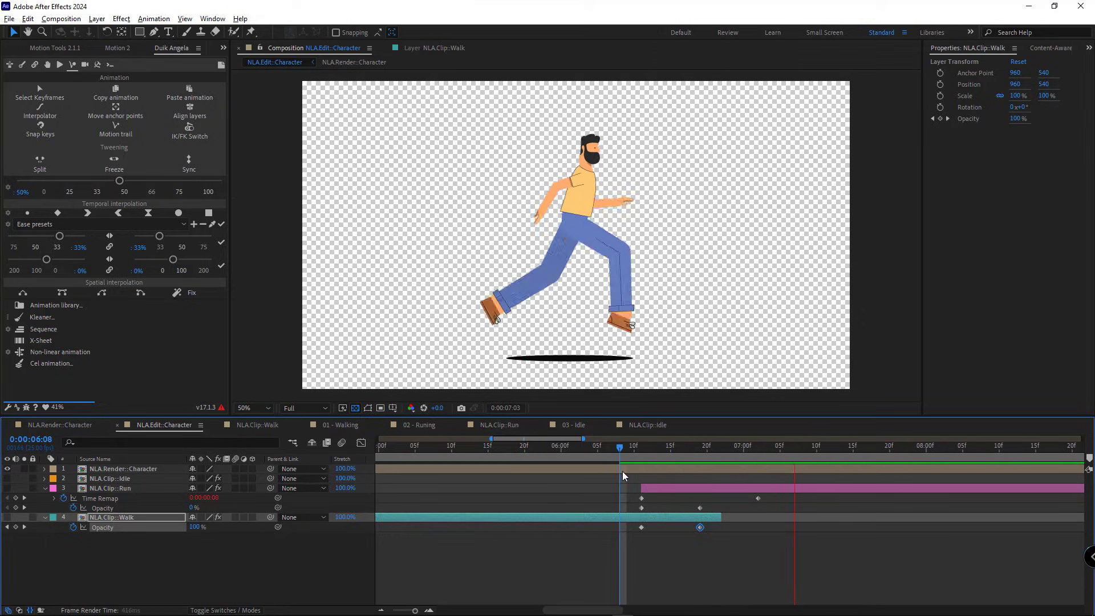
scroll(619, 528, "down", 5)
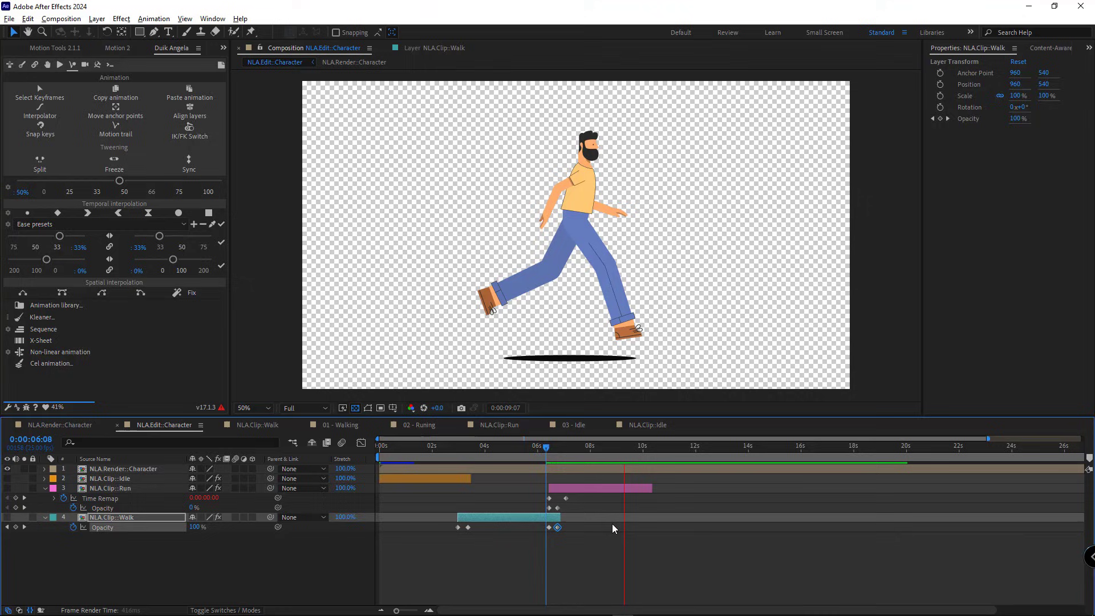
Duplicate the NLA.Clip::Walk layer and place the copy to start at 9:24.
key("space")
left_click(501, 519)
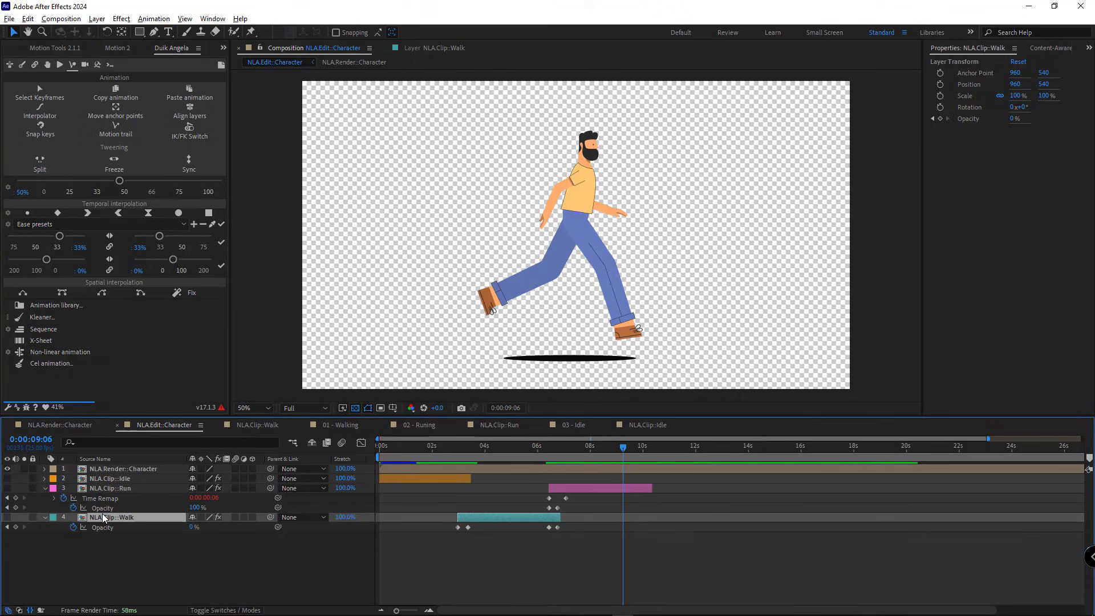
key("ctrl+d")
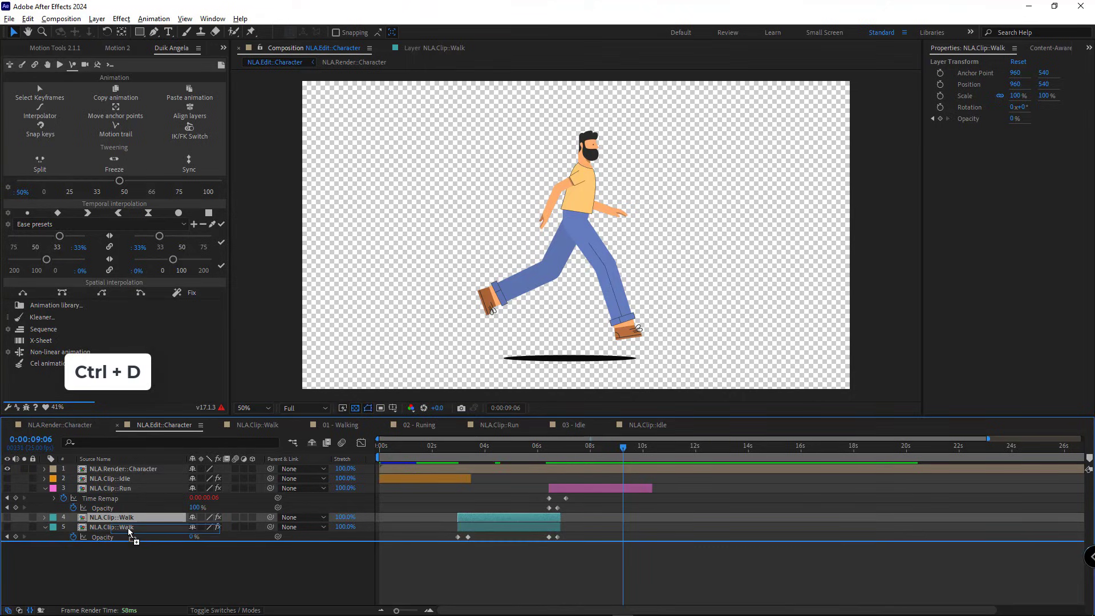
left_click(649, 489)
scroll(666, 506, "up", 3)
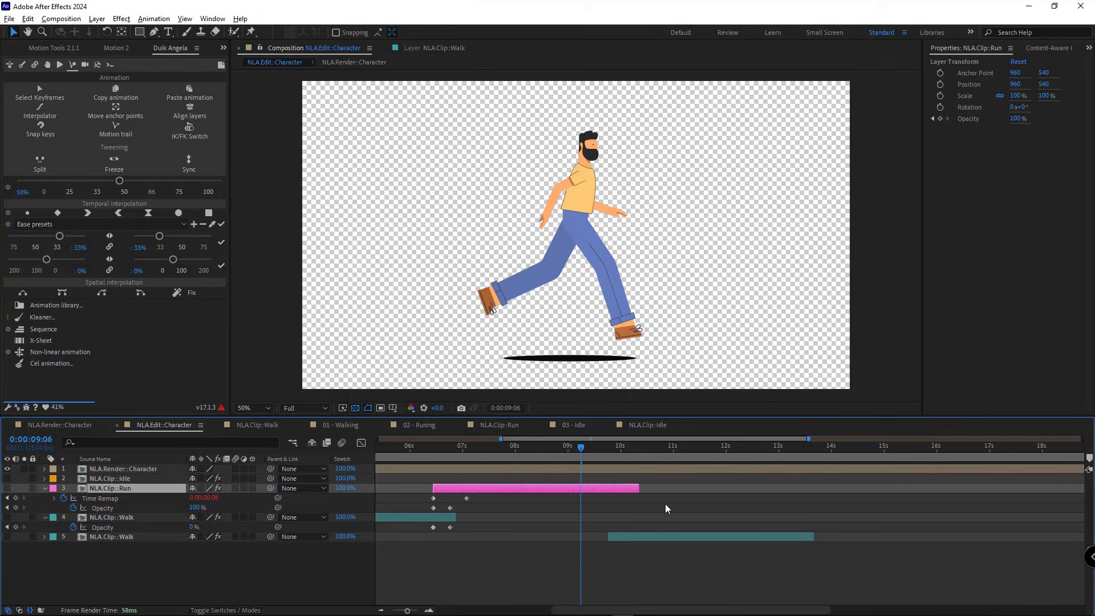
left_click(620, 451)
left_click_drag(630, 543, 628, 540)
Paste Run's opacity keyframes at the current time and time-reverse them so Run fades out.
left_click_drag(423, 503, 468, 518)
key("ctrl+c")
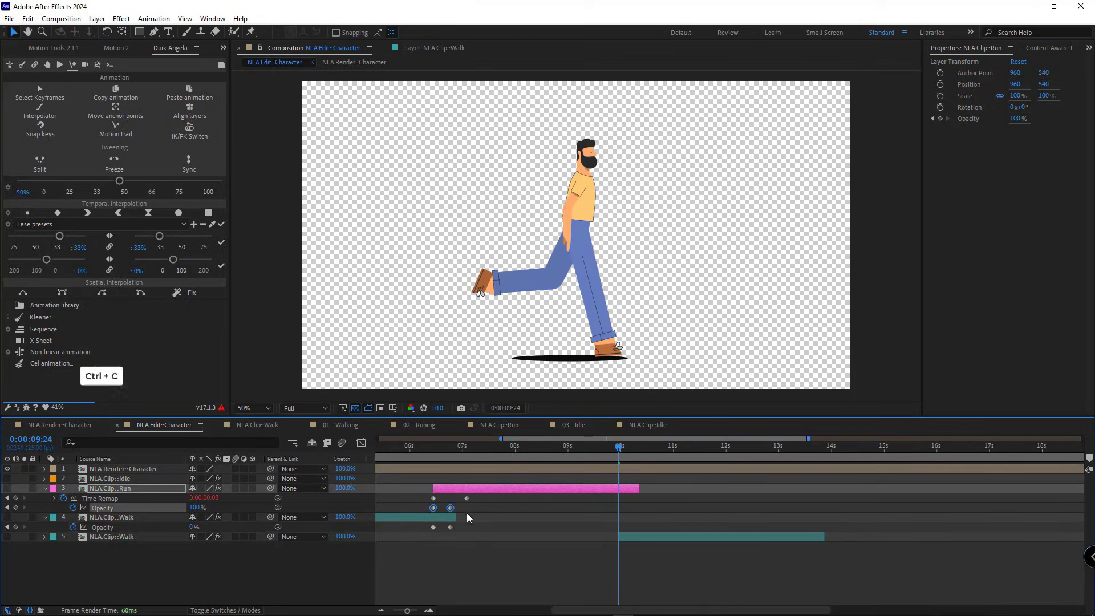
key("ctrl+v")
right_click(619, 508)
mouse_move(685, 499)
left_click(797, 499)
left_click(643, 536)
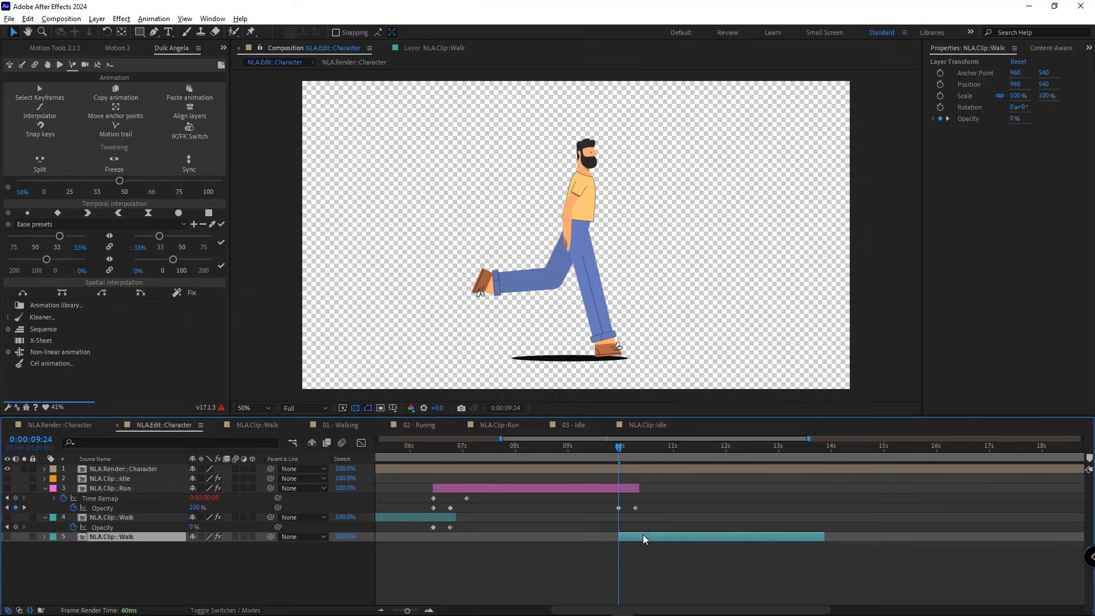
mouse_move(621, 446)
left_mouse_down()
mouse_move(638, 450)
mouse_move(598, 455)
mouse_move(621, 458)
left_mouse_up()
Shift the new Walk clip to start near 10:00 and move Run's fade-out to begin at 9:16.
scroll(638, 504, "up", 3)
mouse_move(603, 537)
left_mouse_down()
mouse_move(646, 536)
mouse_move(598, 540)
left_mouse_up()
left_click_drag(618, 456, 501, 469)
left_click_drag(650, 503, 500, 511)
left_click(509, 537)
left_click_drag(502, 448, 593, 483)
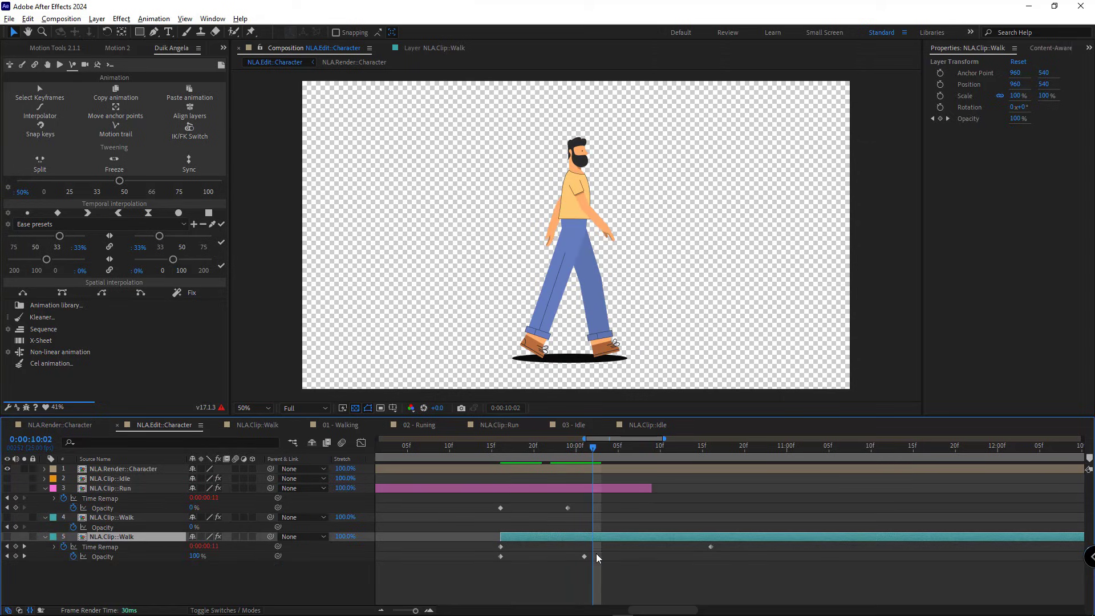
left_click(502, 454)
Preview the Run-to-Walk transition and lengthen Run's fade-out and Walk's fade-in keyframes.
key("space")
key("space")
left_click_drag(567, 509, 635, 512)
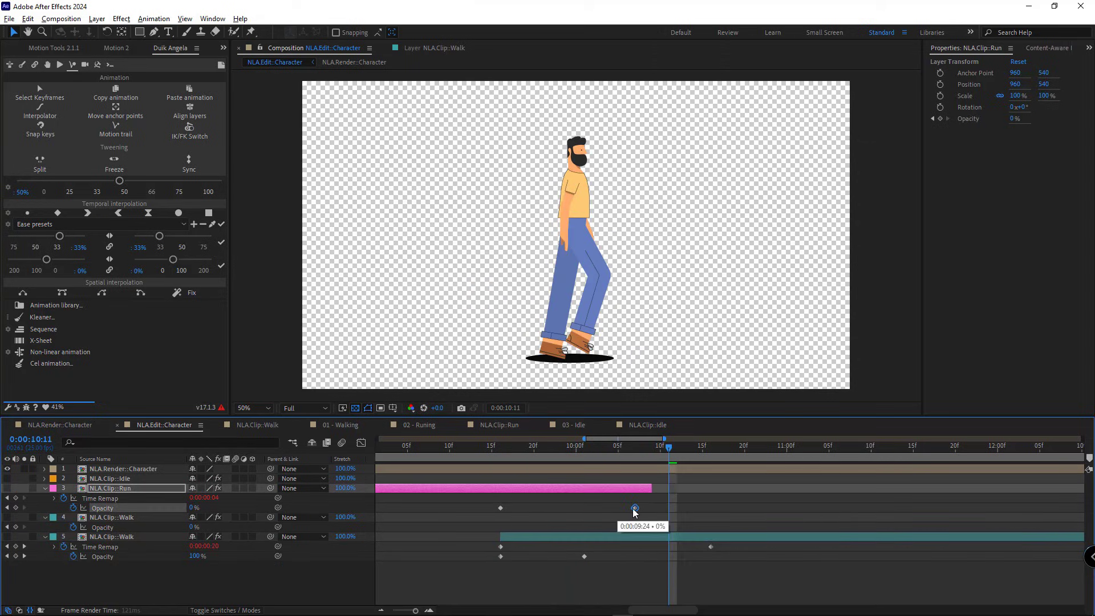
left_click_drag(589, 556, 631, 556)
left_click_drag(503, 451, 501, 451)
key("space")
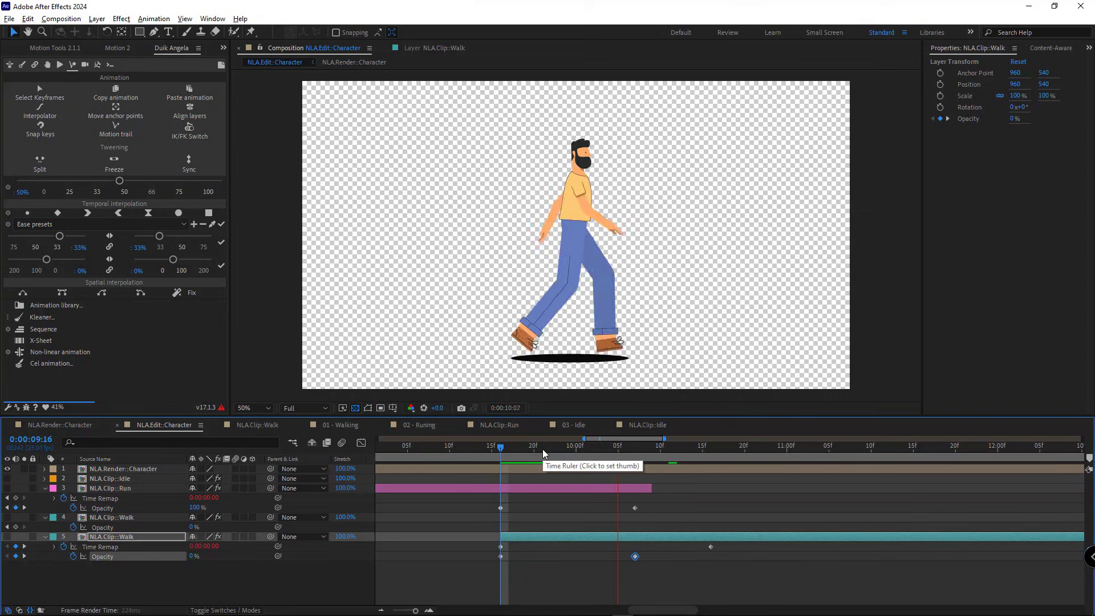
scroll(595, 499, "down", 3)
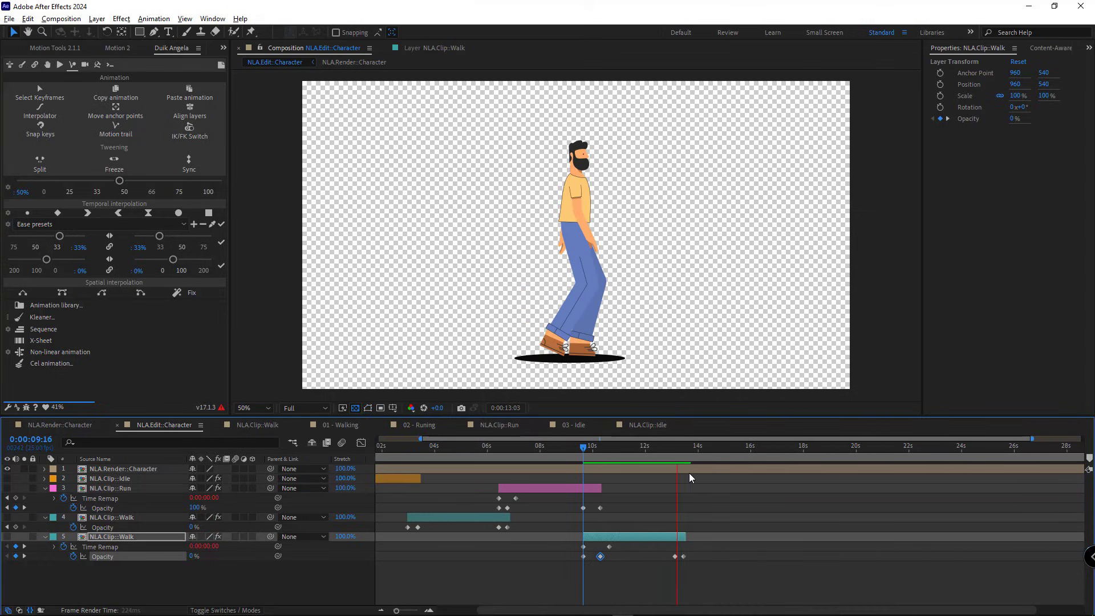
Duplicate the NLA.Clip::Idle layer, move it to the bottom, and start it at 13:03.
scroll(451, 491, "left", 2)
left_click(429, 480)
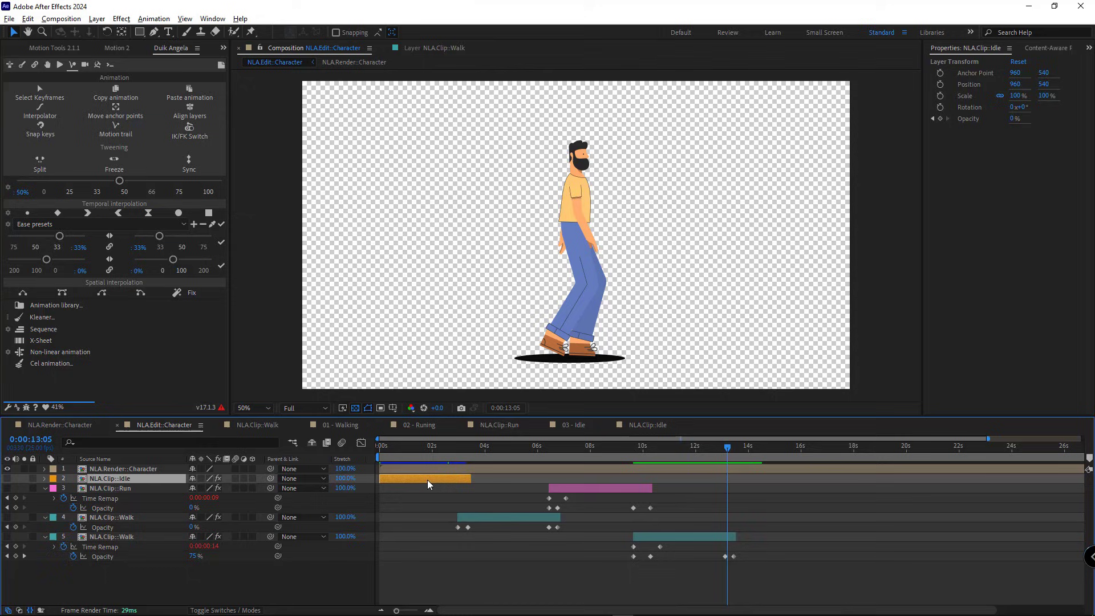
key("ctrl+d")
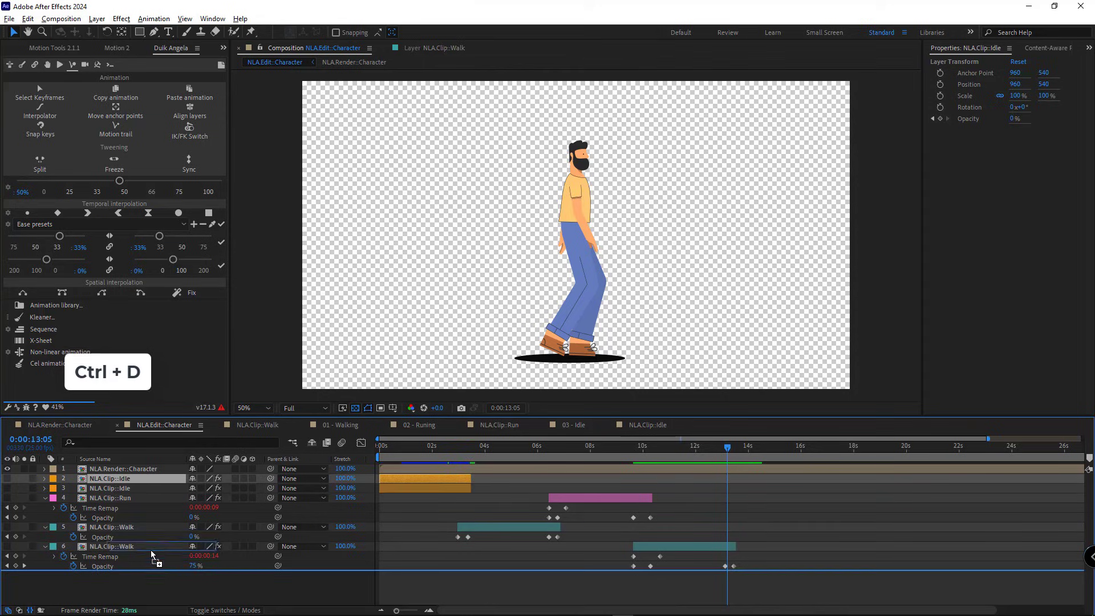
left_click_drag(151, 552, 152, 554)
left_click_drag(398, 567, 749, 572)
scroll(749, 573, "up", 3)
left_click(549, 447)
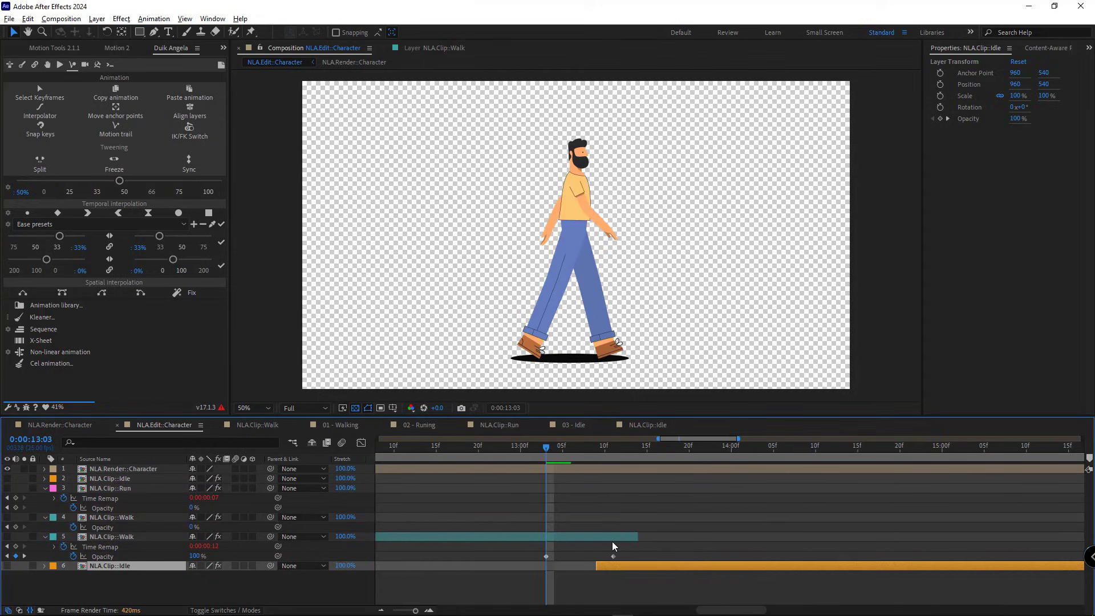
left_click_drag(574, 571, 560, 568)
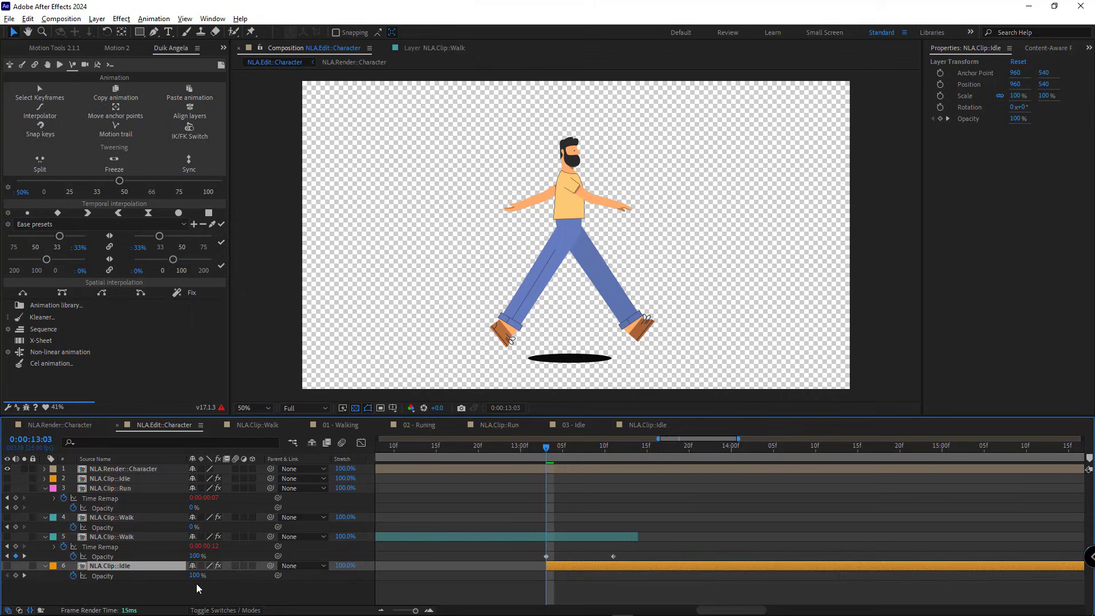
Fade the Idle copy's Opacity from 0% at 13:03 to 100% at 13:13, aligning Walk's fade-out end.
left_click_drag(195, 575, 123, 578)
key("shift+Page_Down")
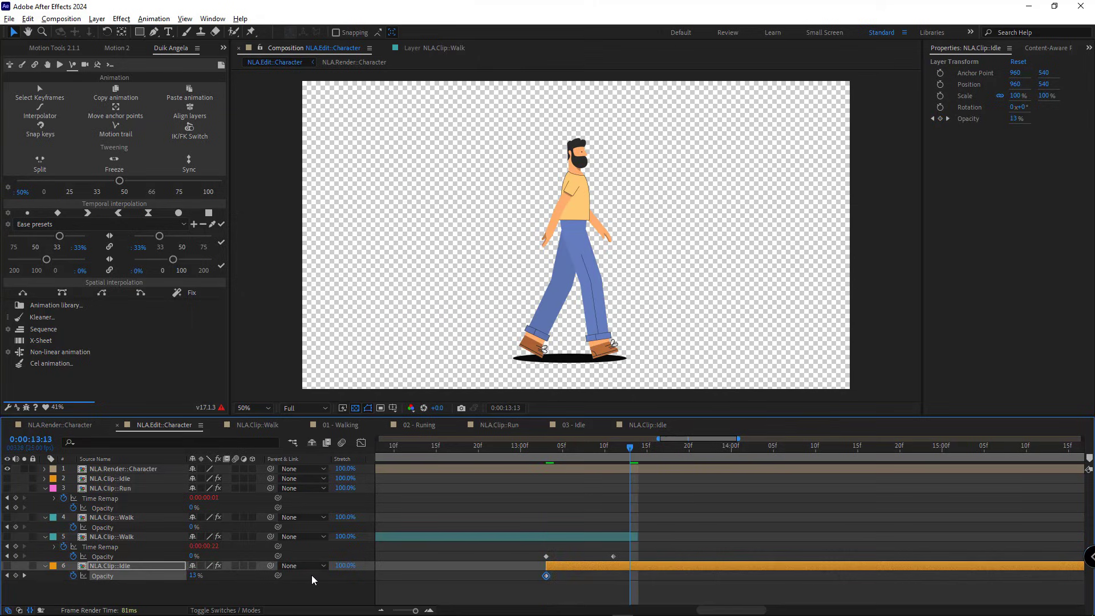
left_click_drag(194, 576, 484, 575)
key("shift+Page_Up")
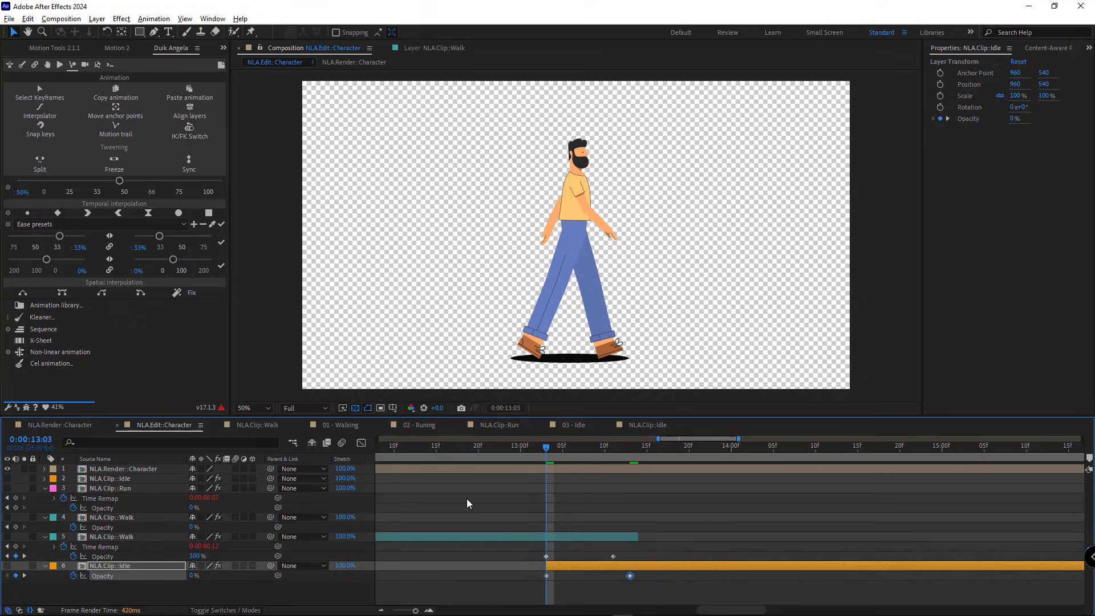
left_click_drag(614, 556, 630, 557)
Check the Walk-to-Idle blend and end the work area at the Idle clip's end.
left_click(589, 452)
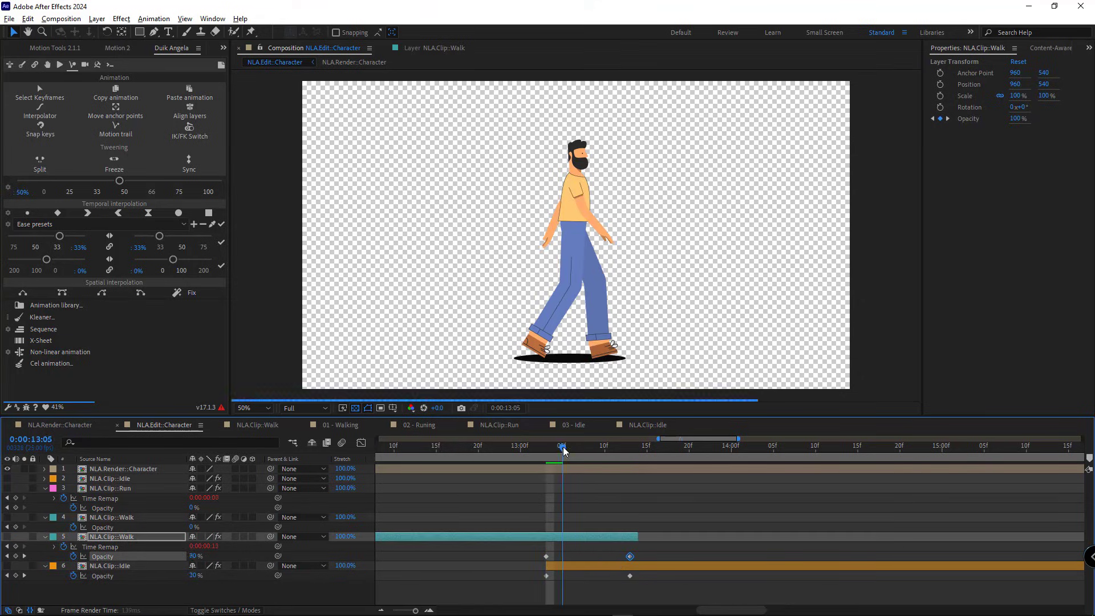
left_click_drag(588, 453, 649, 472)
scroll(654, 492, "down", 3)
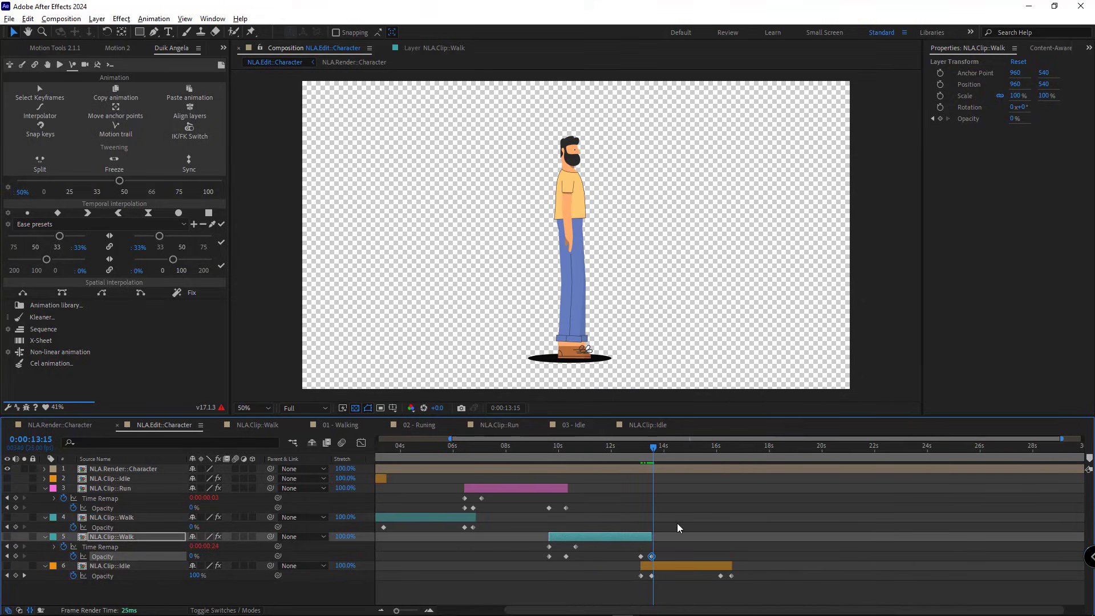
left_click(723, 451)
key("n")
left_click_drag(723, 453, 363, 460)
scroll(505, 543, "down", 2)
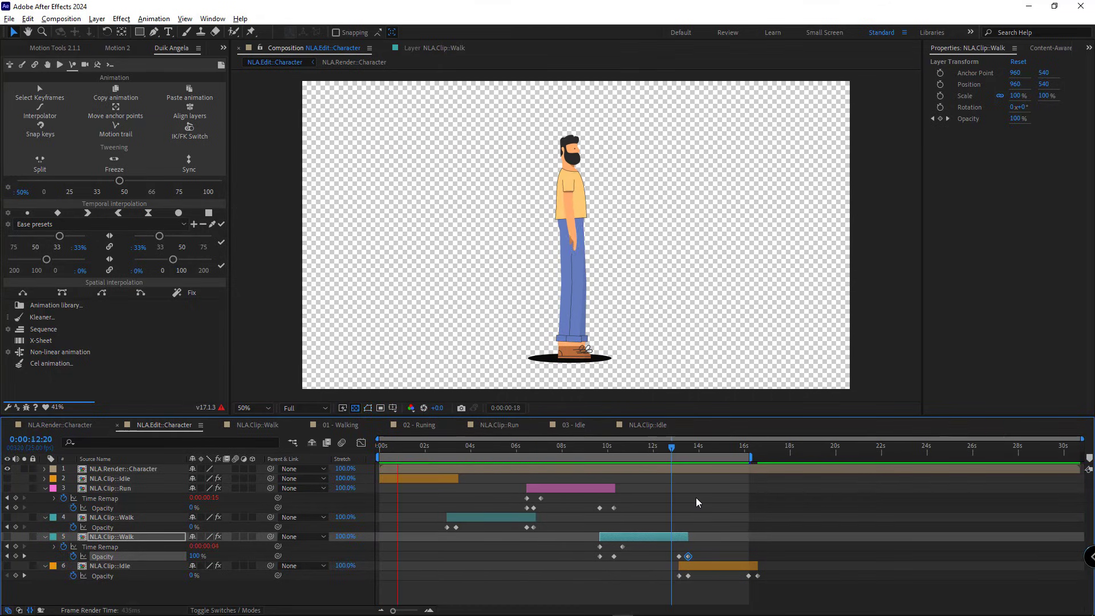